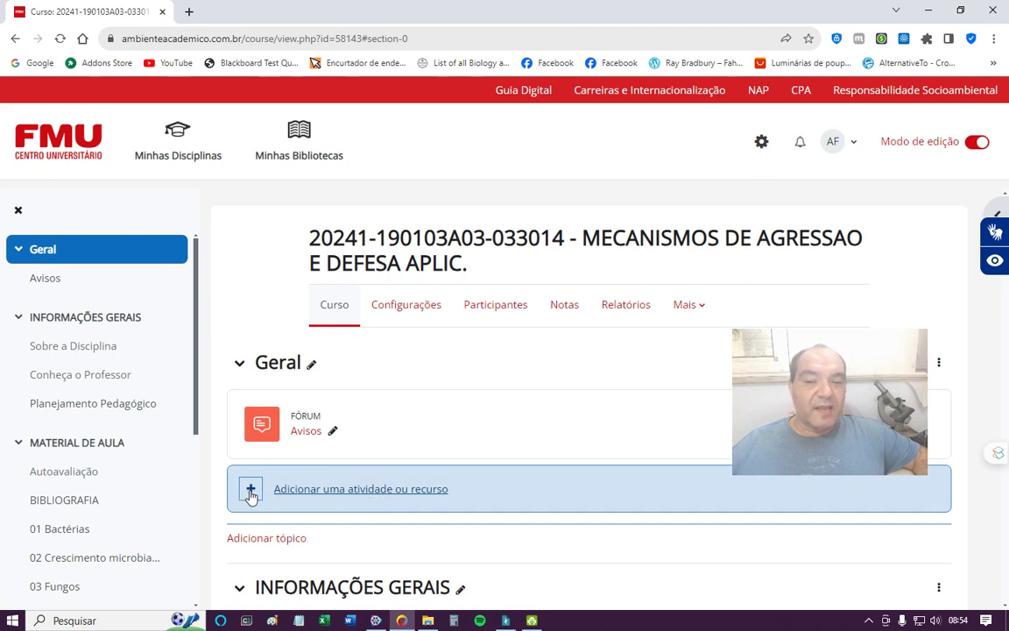
Step: Start adding a new Questionário activity at the end of the MATERIAL DE AULA section
{"action": "scroll", "coordinate": [562, 390], "scroll_direction": "down", "scroll_amount": 10}
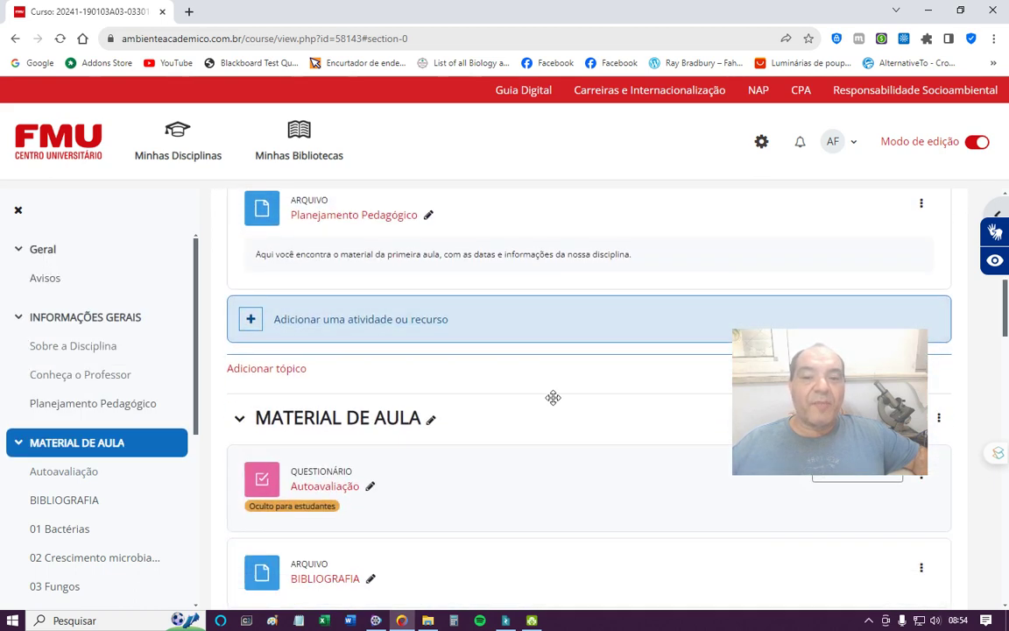
{"action": "scroll", "coordinate": [556, 399], "scroll_direction": "down", "scroll_amount": 10}
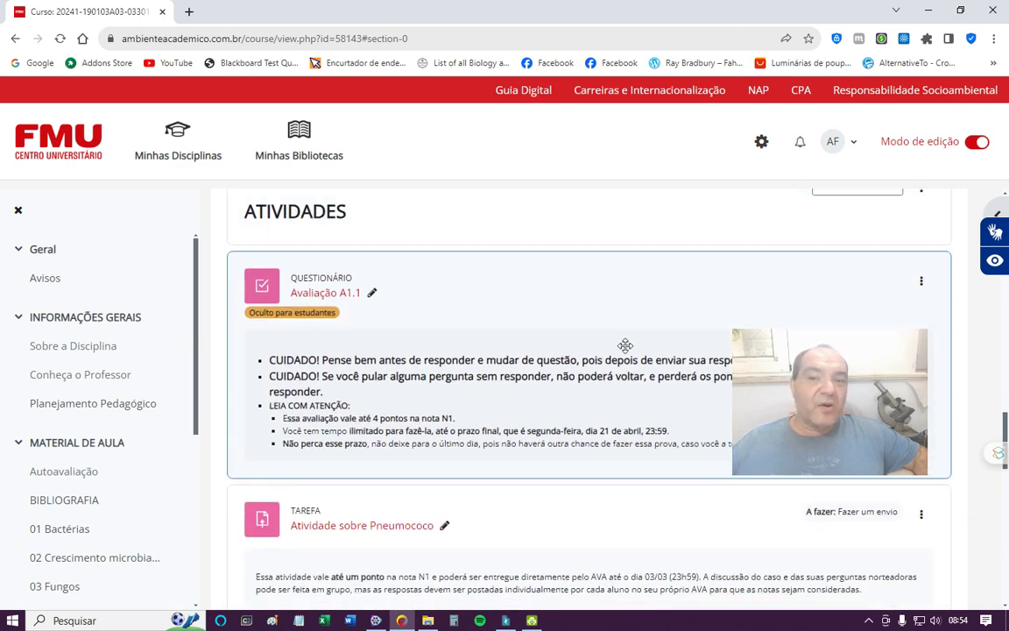
{"action": "scroll", "coordinate": [590, 366], "scroll_direction": "down", "scroll_amount": 3}
{"action": "scroll", "coordinate": [525, 368], "scroll_direction": "down", "scroll_amount": 10}
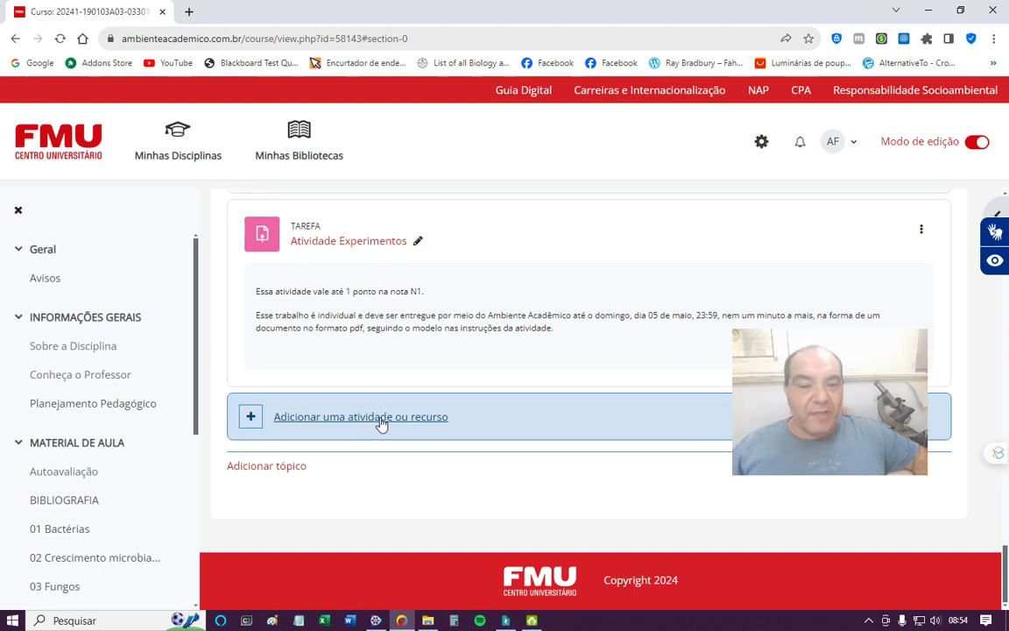
{"action": "left_click", "coordinate": [381, 421]}
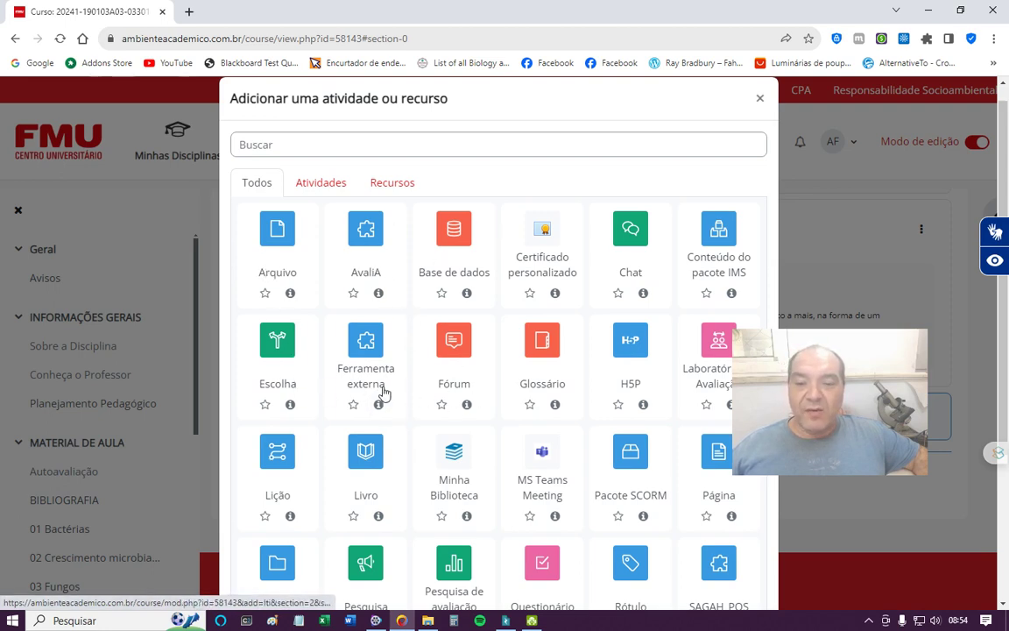
{"action": "scroll", "coordinate": [516, 459], "scroll_direction": "down", "scroll_amount": 1}
{"action": "scroll", "coordinate": [517, 459], "scroll_direction": "down", "scroll_amount": 1}
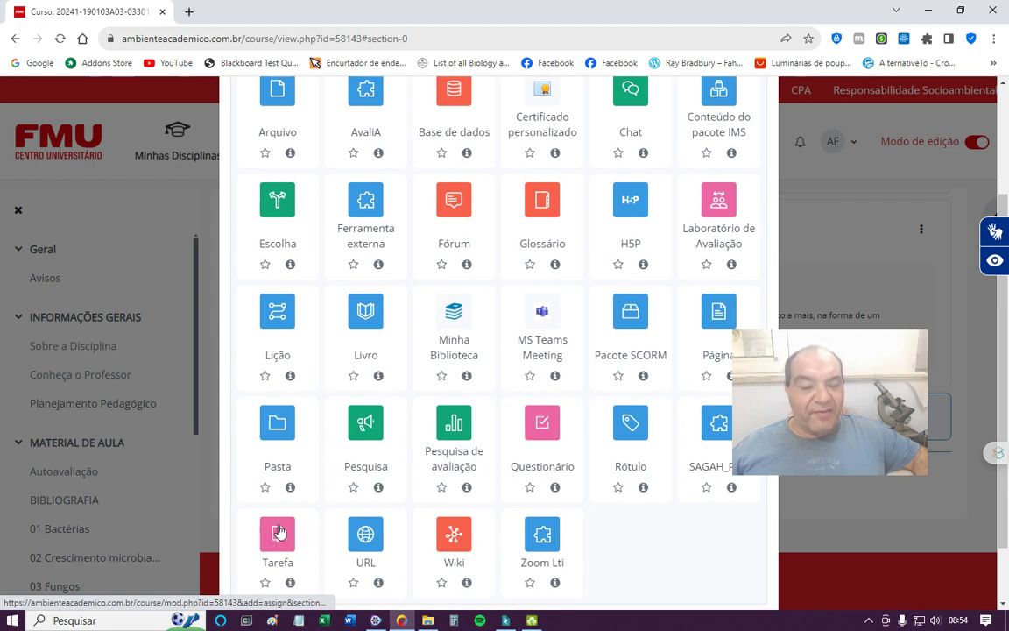
{"action": "left_click", "coordinate": [541, 426]}
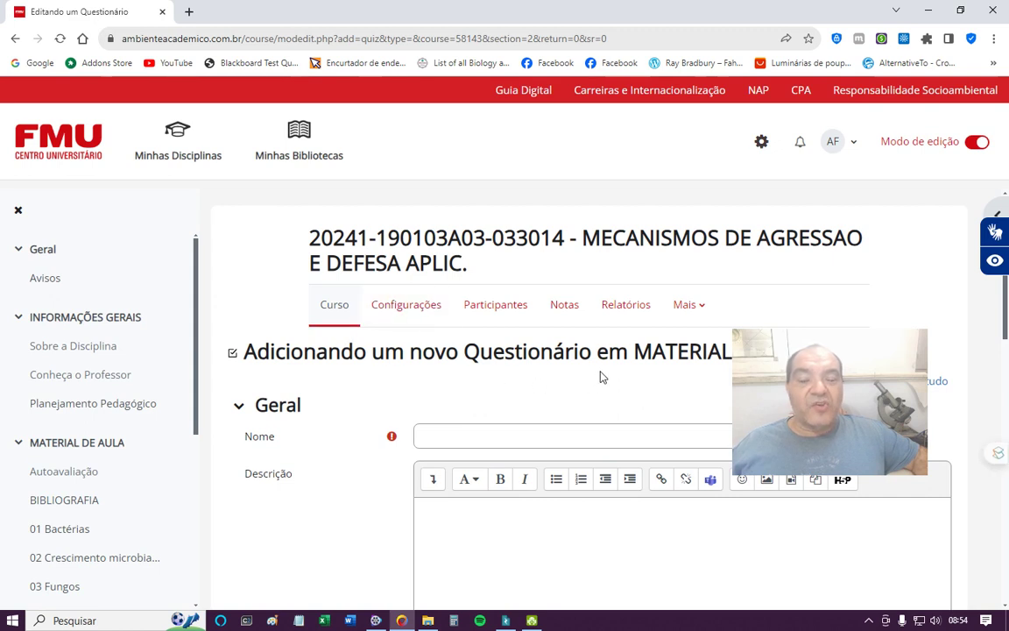
Step: Name the new quiz "prova a1.1"
{"action": "scroll", "coordinate": [690, 410], "scroll_direction": "down", "scroll_amount": 1}
{"action": "left_click", "coordinate": [463, 364]}
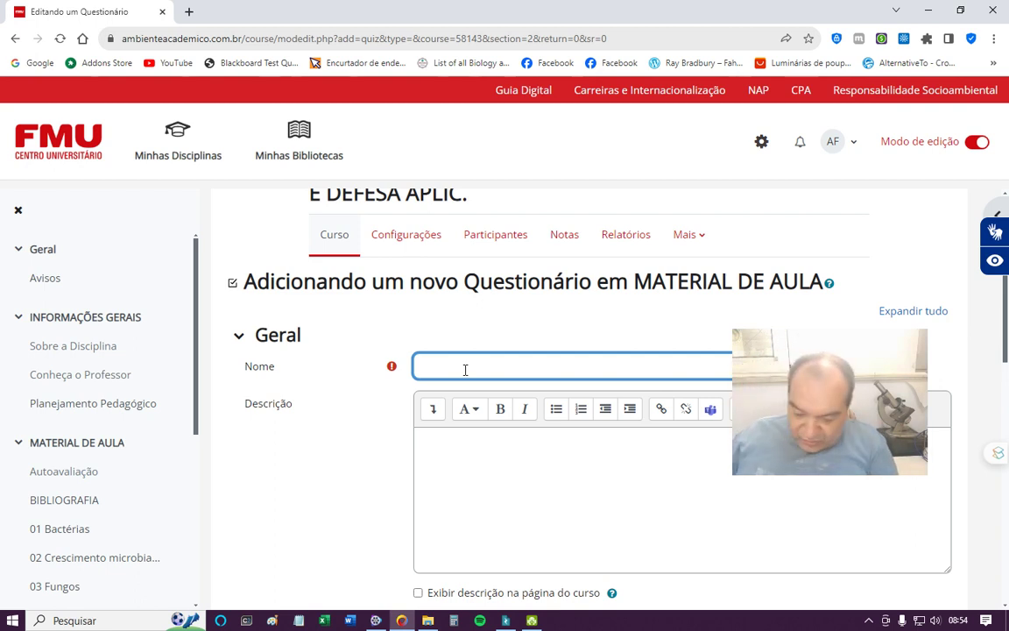
{"action": "type", "text": "p"}
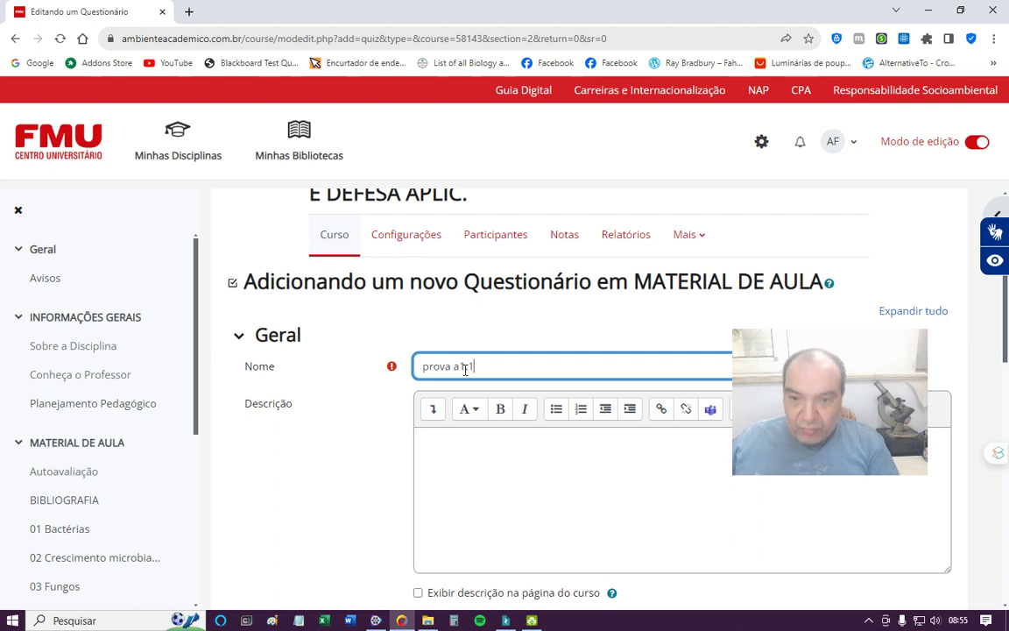
{"action": "type", "text": "rova a1.1"}
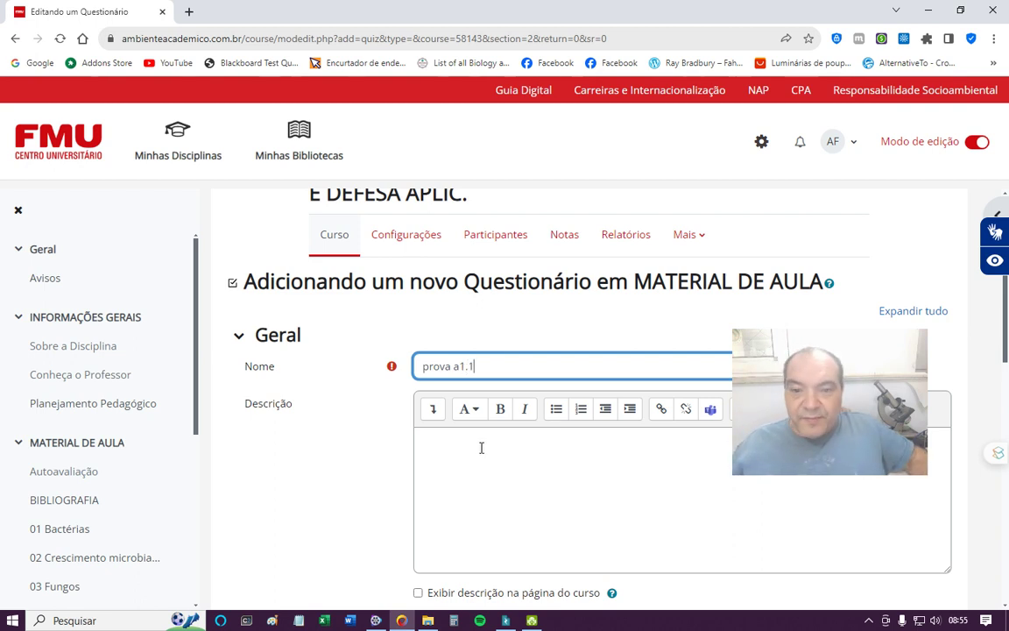
Step: Fill the quiz description with the lines "fhjndfghjdfghdfg", "fghfghfghfgh", "fghsdfghsfghsfghsdfgh", an empty line and "gfhdfghsdfghdghfghghgfh"
{"action": "left_click", "coordinate": [481, 447]}
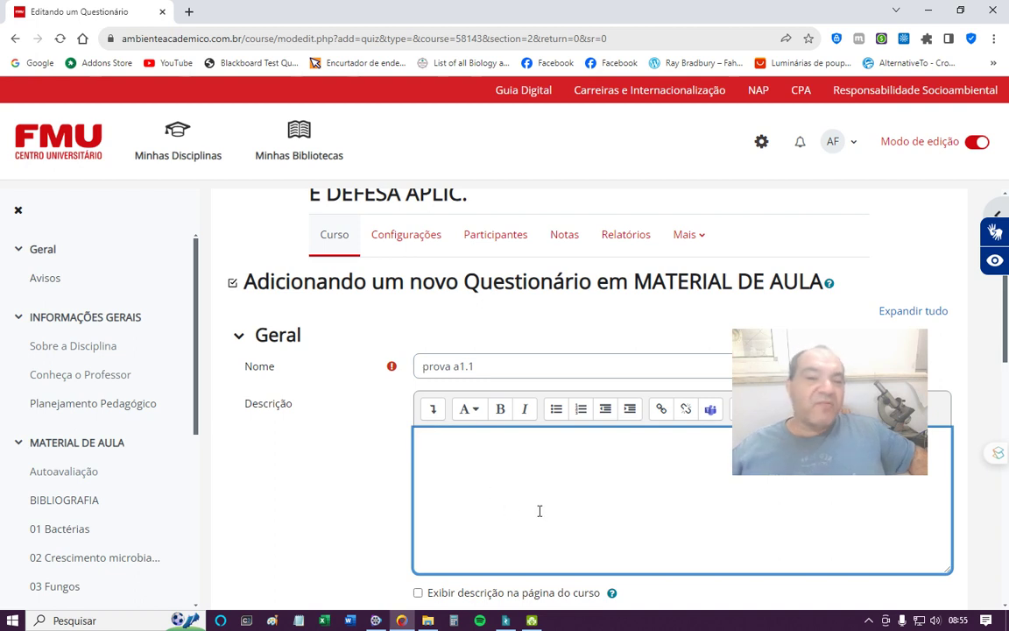
{"action": "type", "text": "fhjndfghjdfghdfg"}
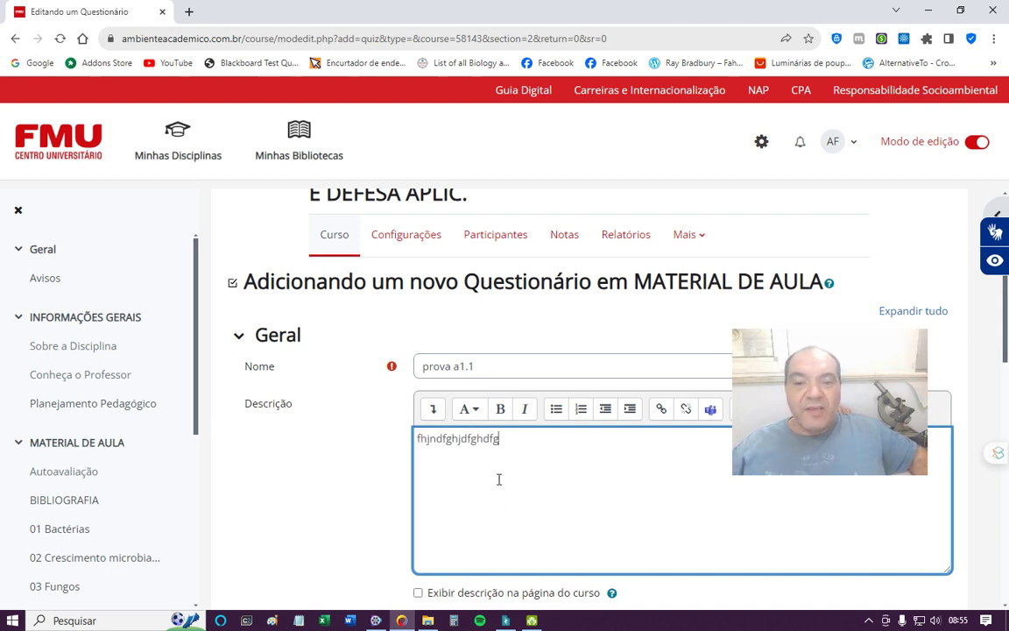
{"action": "key", "text": "Return"}
{"action": "type", "text": "fghfghfghfgh"}
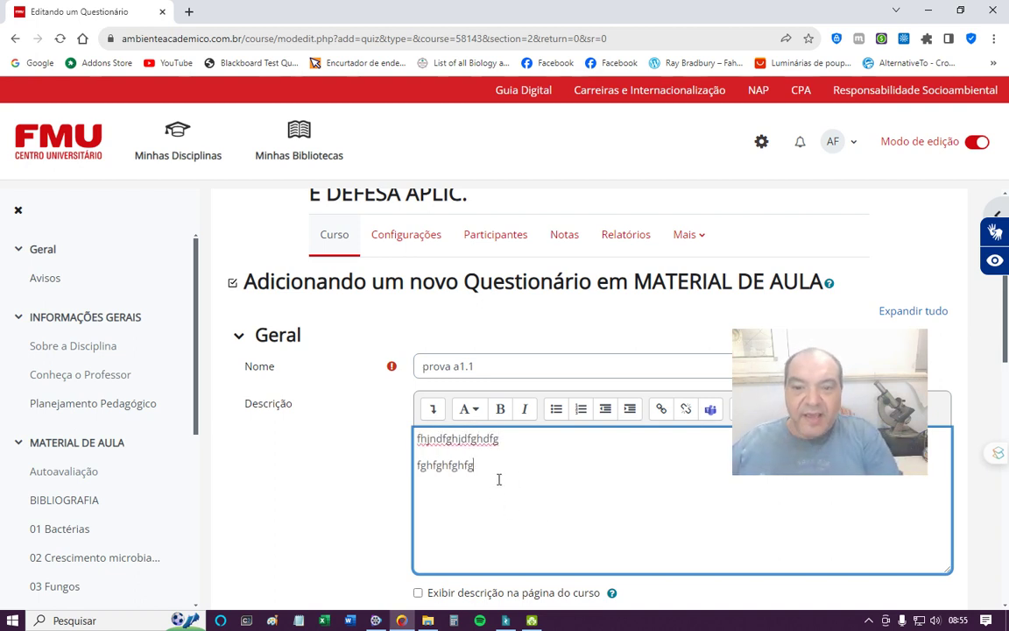
{"action": "key", "text": "Return"}
{"action": "type", "text": "fghsdfghsfghsfghsdfgh"}
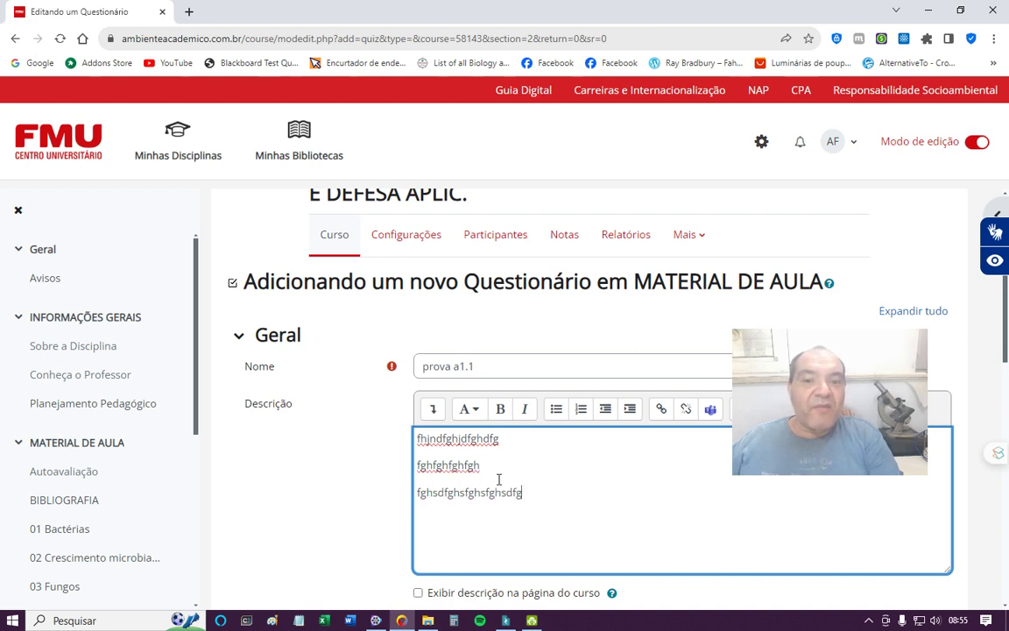
{"action": "key", "text": "Return"}
{"action": "type", "text": "gfhdfgh"}
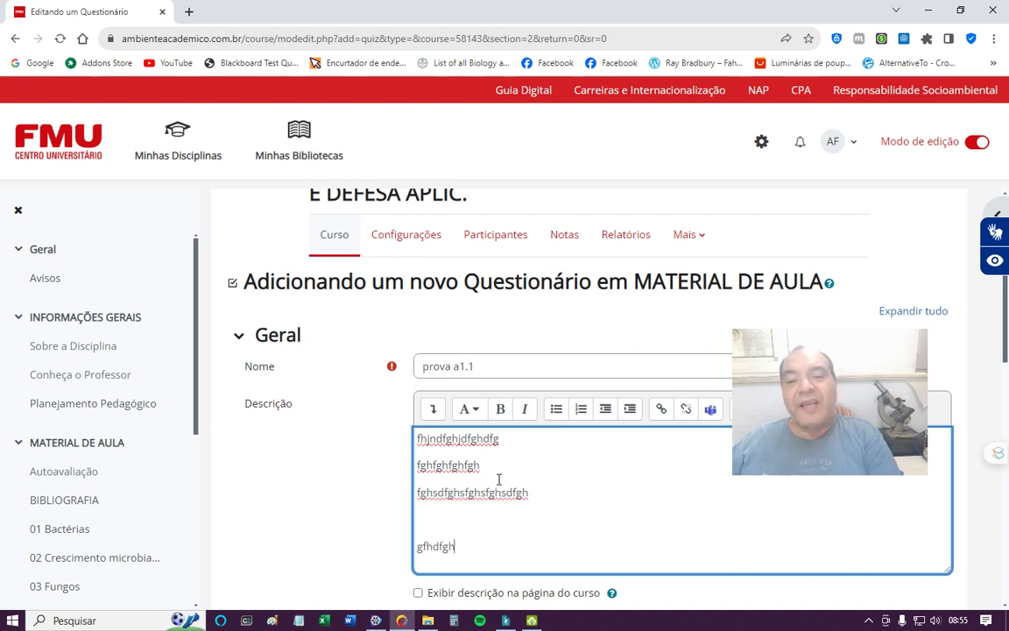
{"action": "type", "text": "sdfghdghfghghgfh"}
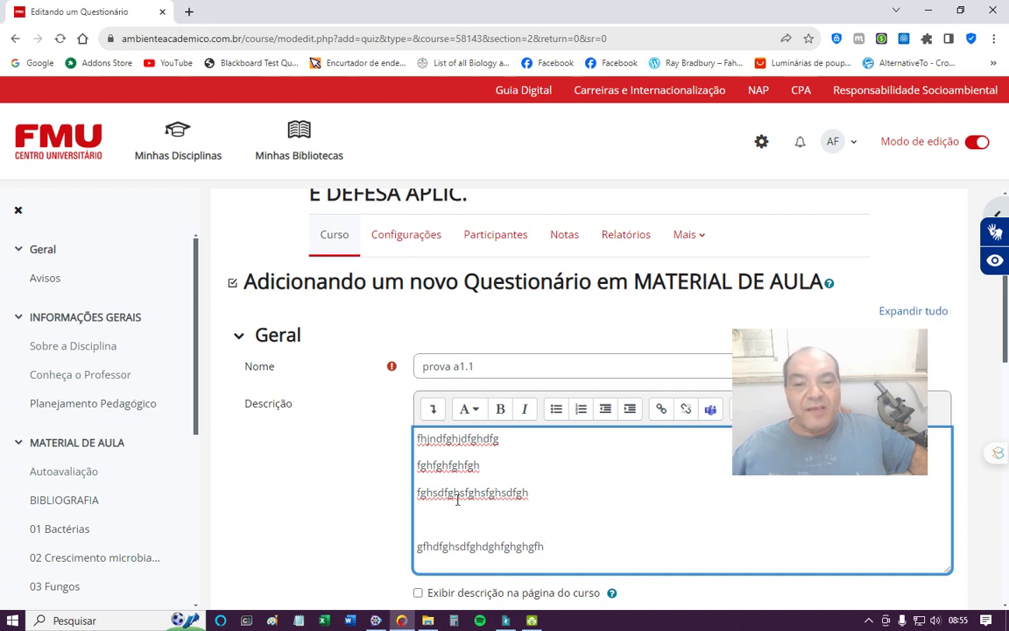
Step: Make the middle part "hsfghsfghs" of the description's third line bold and insert a tongue-out face emoji at that line's end
{"action": "left_click_drag", "start_coordinate": [456, 496], "coordinate": [506, 493]}
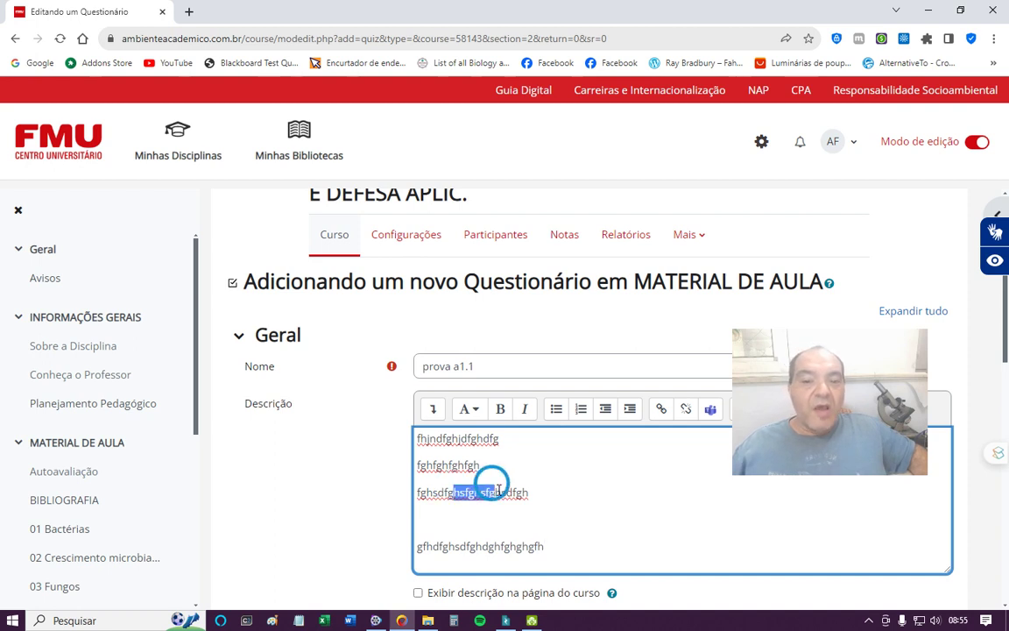
{"action": "left_click", "coordinate": [501, 409]}
{"action": "left_click", "coordinate": [607, 489]}
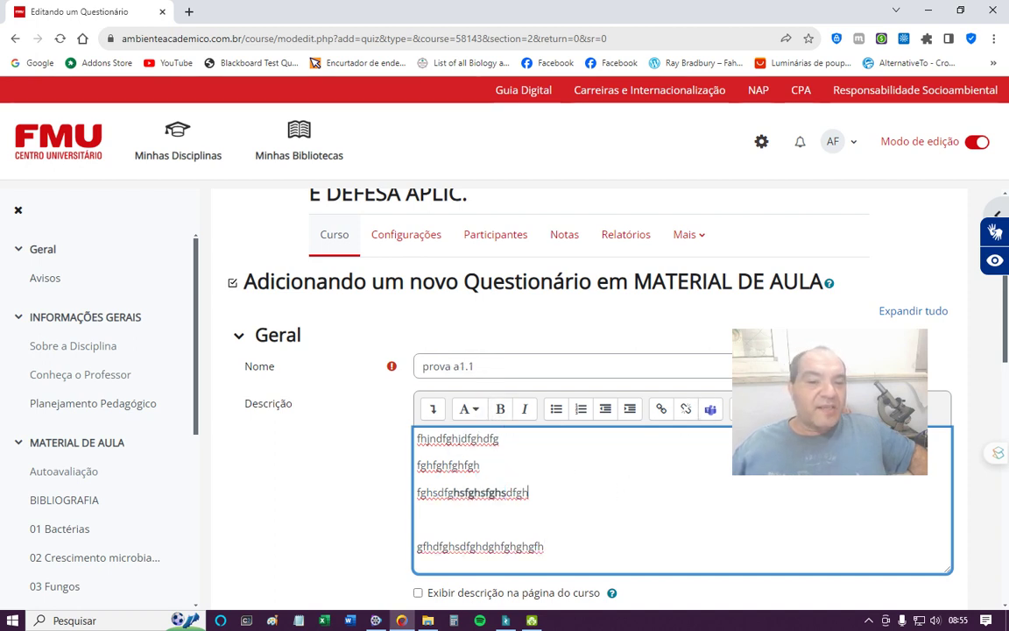
{"action": "left_click", "coordinate": [743, 409]}
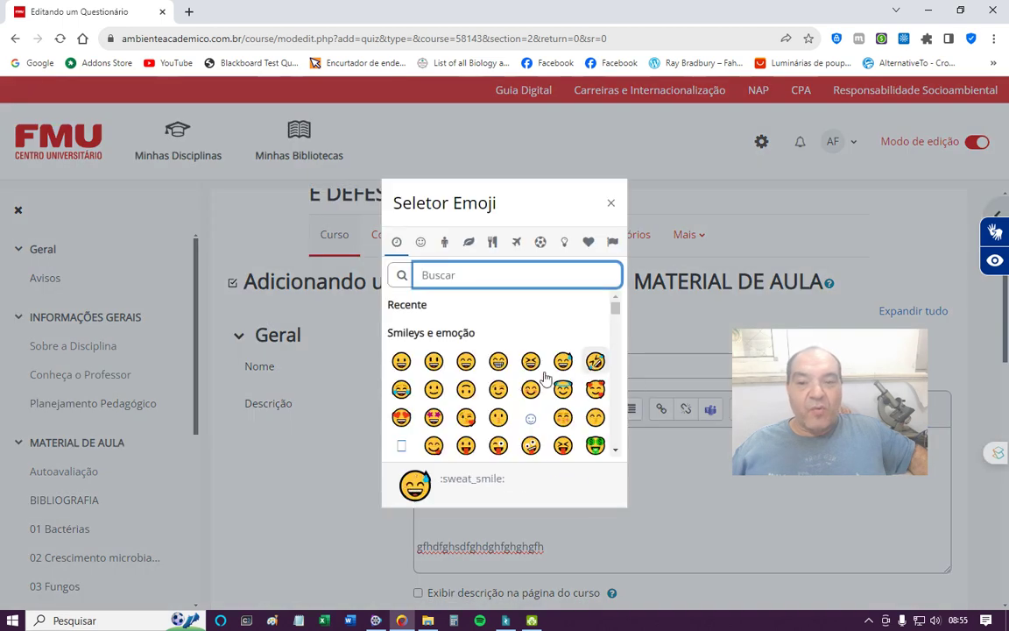
{"action": "left_click", "coordinate": [465, 417]}
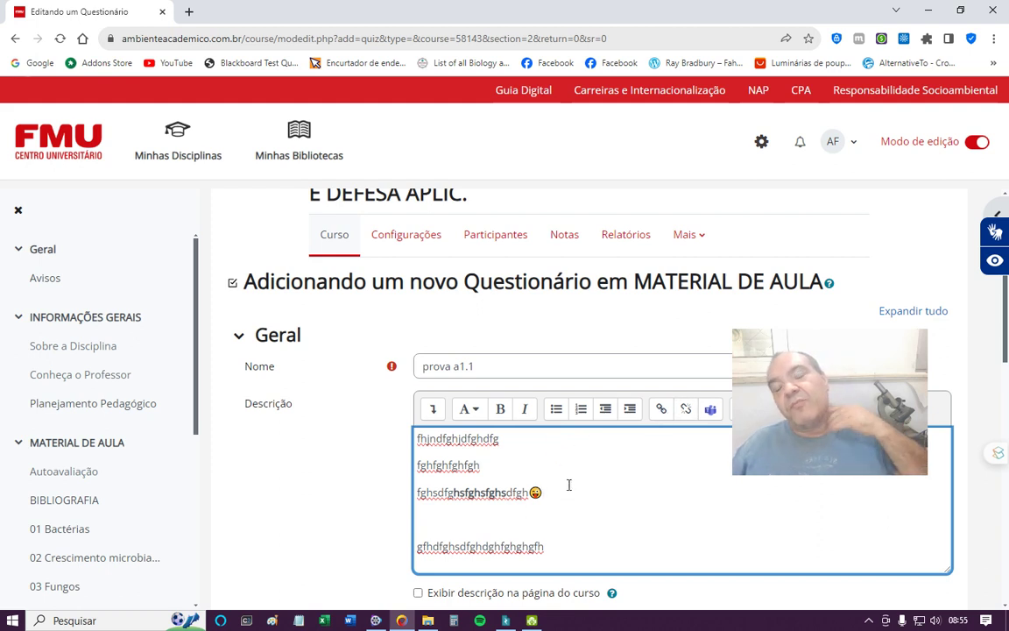
Step: Enable showing the quiz description on the course page
{"action": "scroll", "coordinate": [456, 554], "scroll_direction": "down", "scroll_amount": 1}
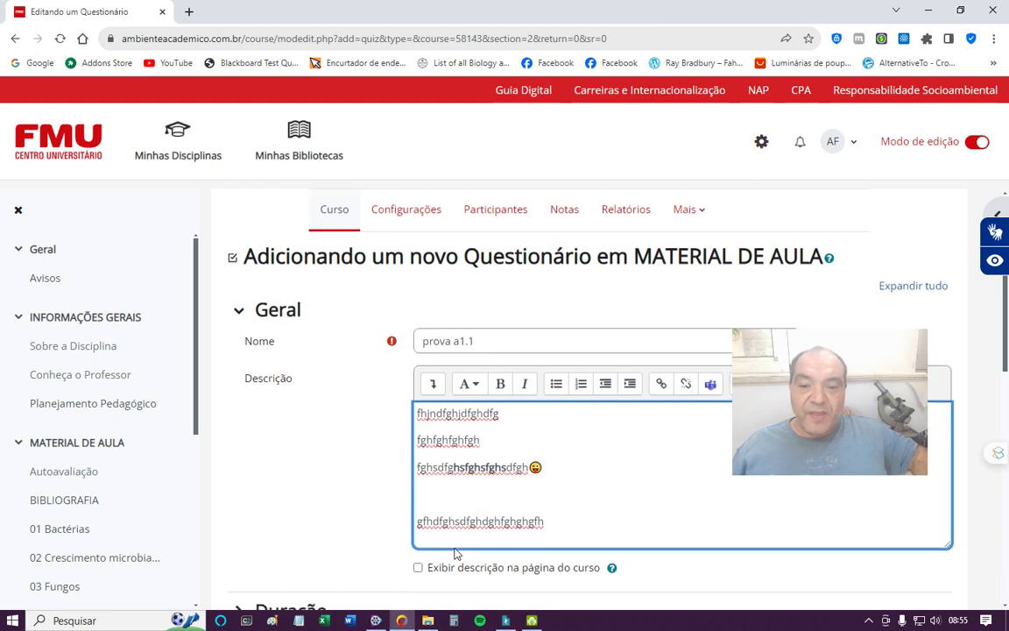
{"action": "scroll", "coordinate": [451, 543], "scroll_direction": "down", "scroll_amount": 1}
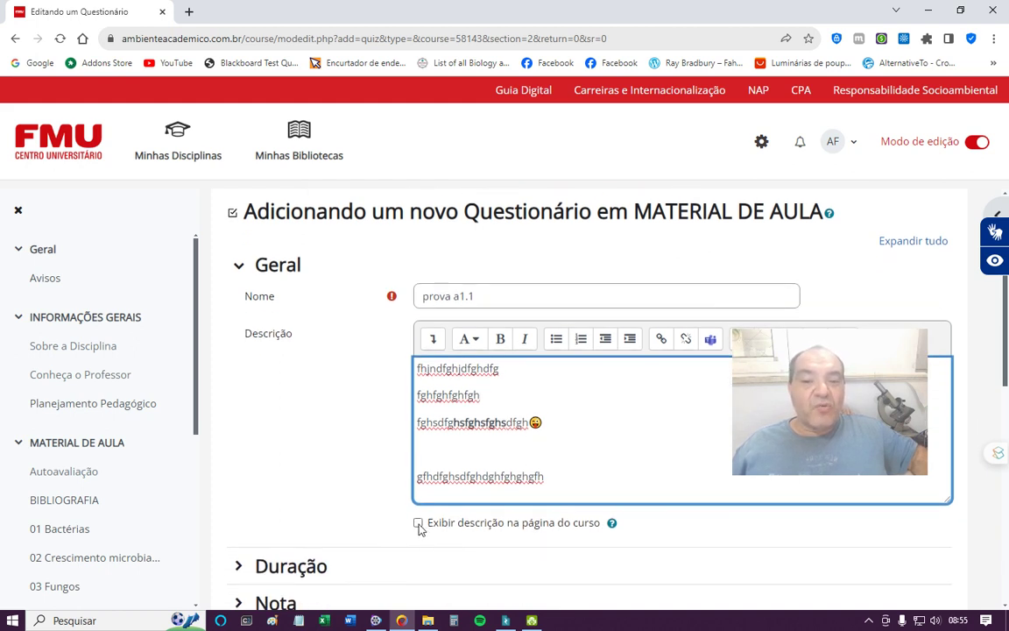
{"action": "left_click", "coordinate": [419, 524]}
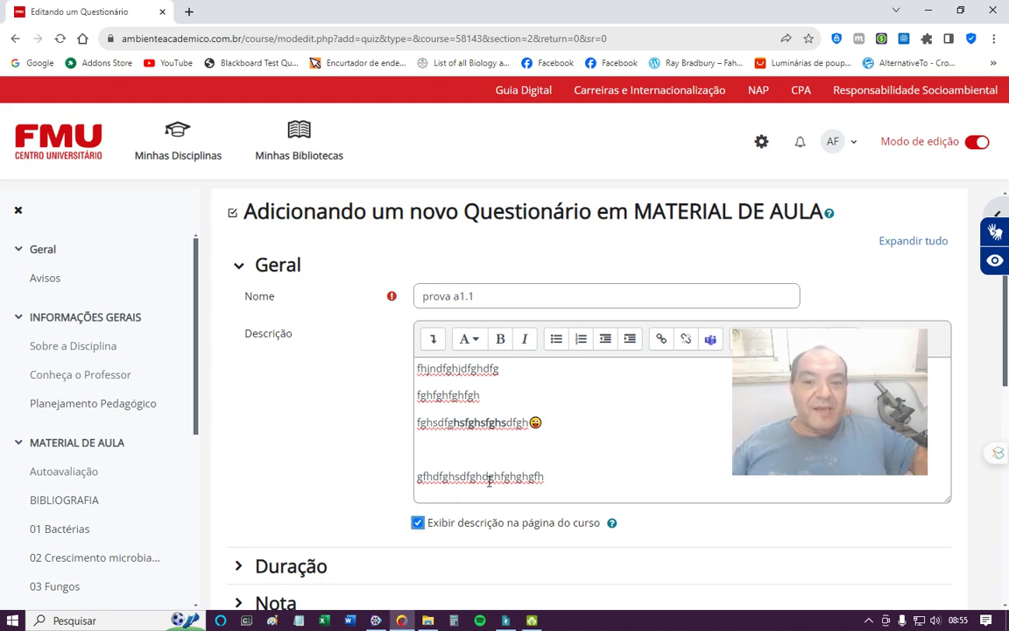
Step: Enable both the opening date and the closing date in the quiz's Duração settings
{"action": "scroll", "coordinate": [248, 473], "scroll_direction": "down", "scroll_amount": 2}
{"action": "left_click", "coordinate": [263, 427]}
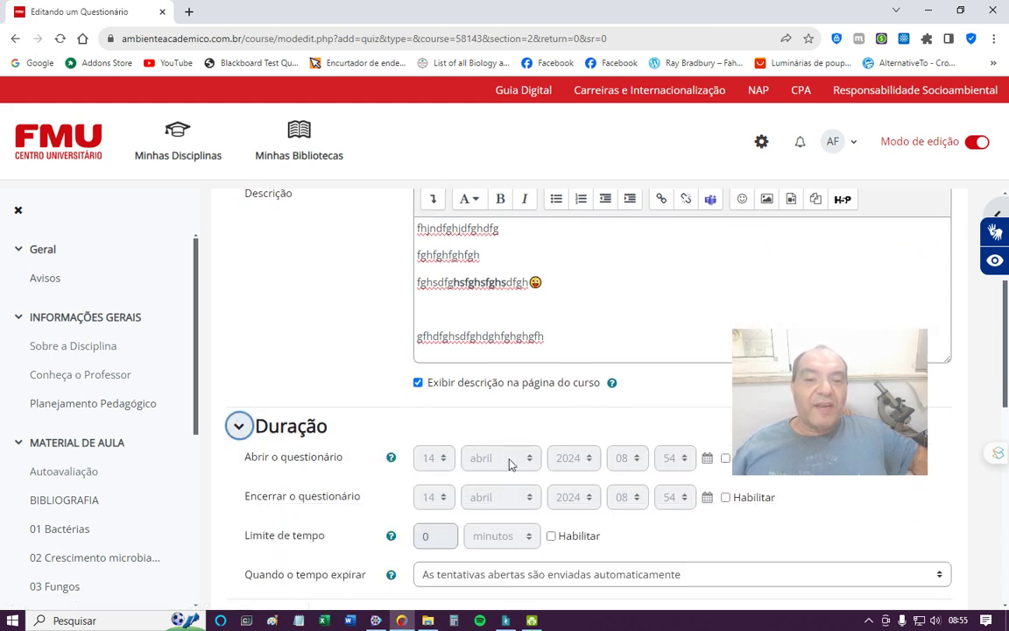
{"action": "left_click", "coordinate": [725, 459]}
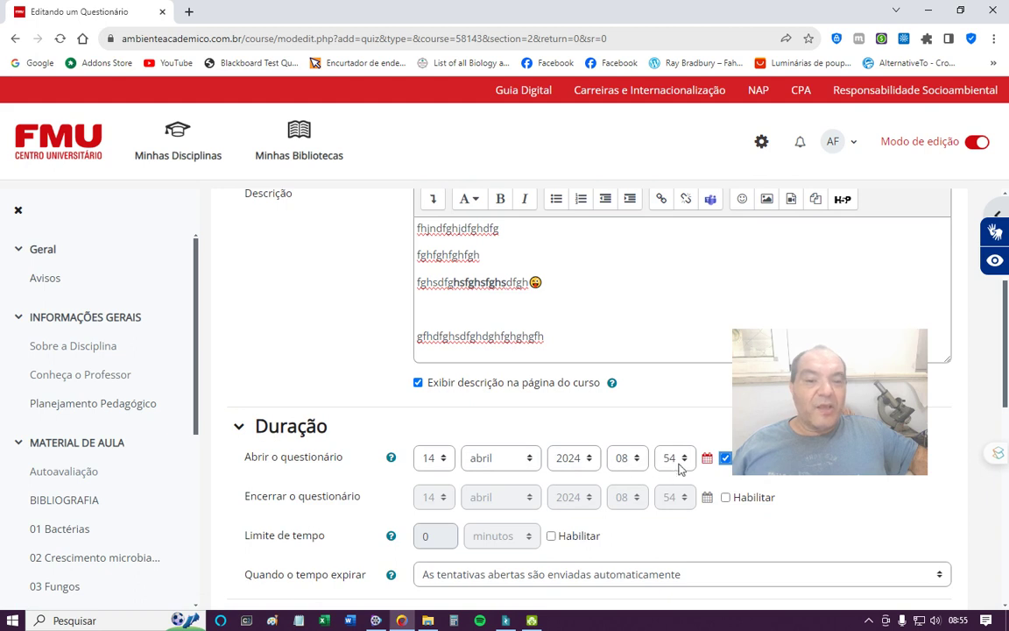
{"action": "left_click", "coordinate": [726, 497]}
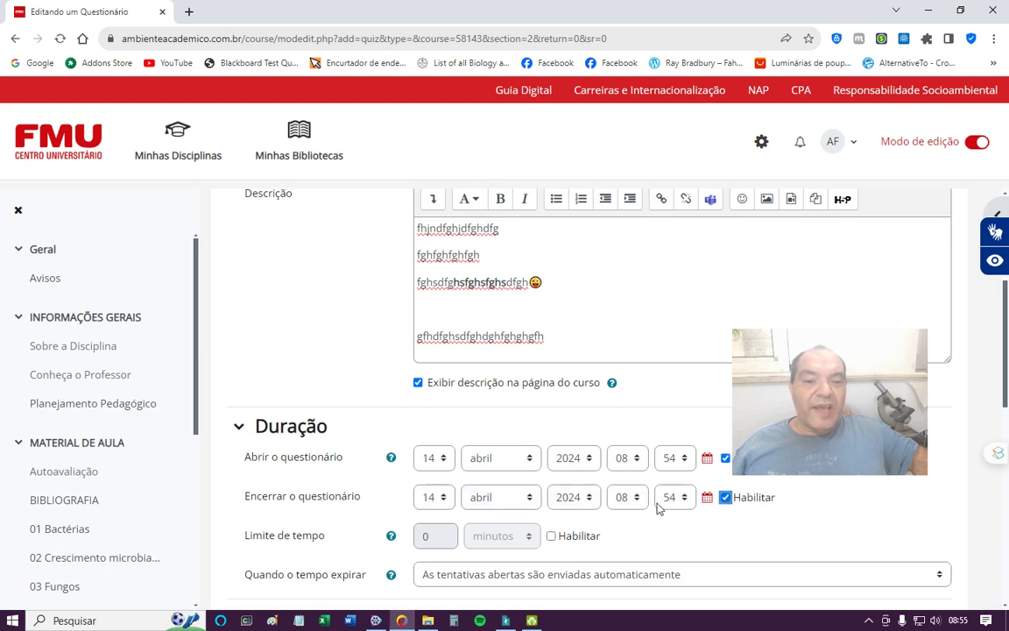
Step: Set the quiz's closing time to 16:00
{"action": "left_click", "coordinate": [629, 498]}
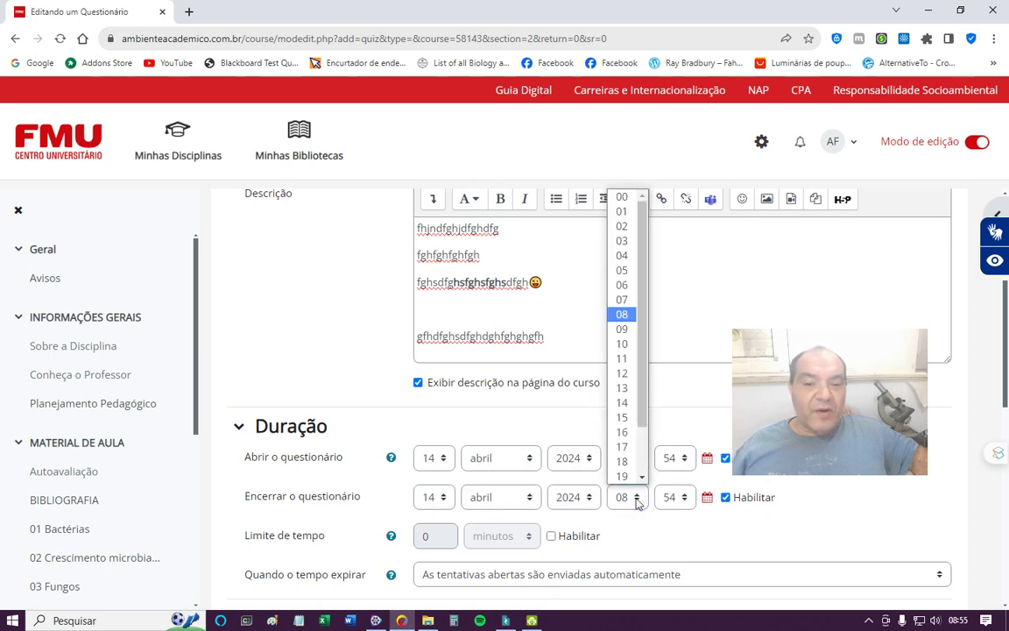
{"action": "left_click", "coordinate": [624, 432]}
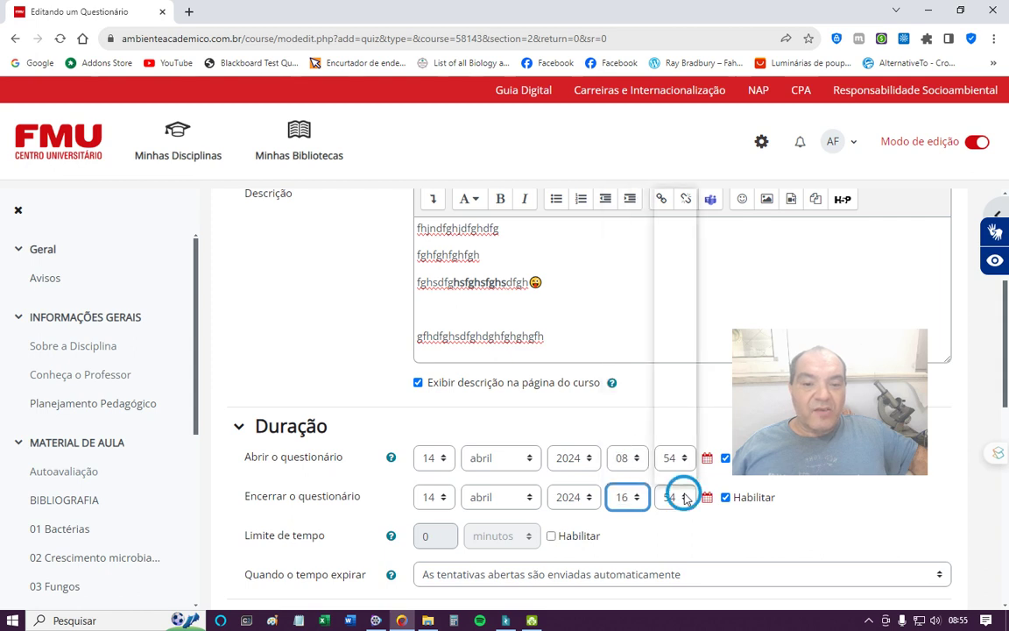
{"action": "left_click", "coordinate": [675, 497]}
{"action": "scroll", "coordinate": [676, 387], "scroll_direction": "up", "scroll_amount": 10}
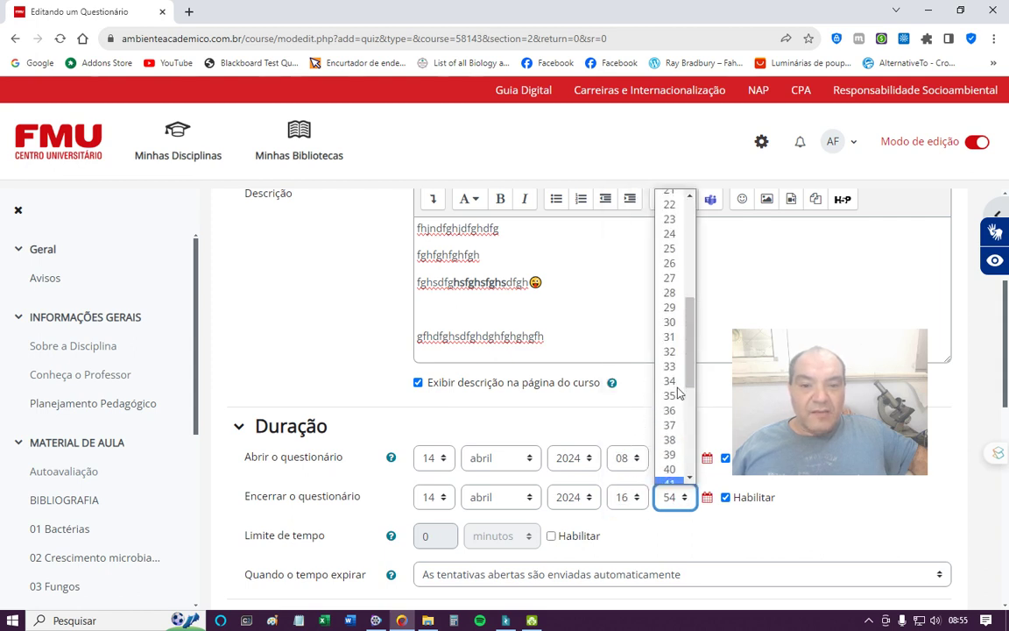
{"action": "left_click", "coordinate": [669, 201]}
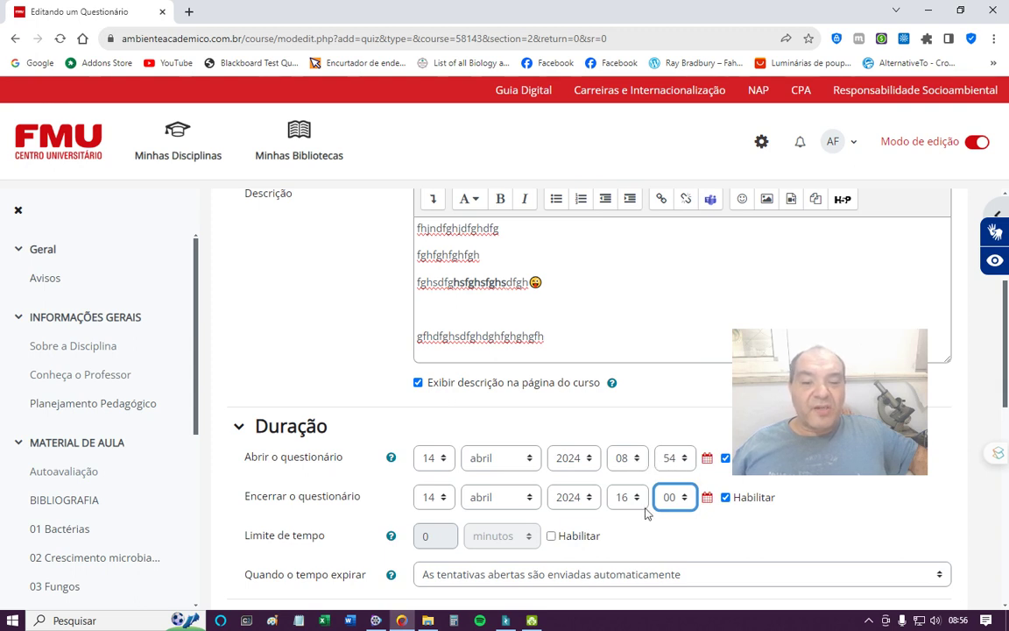
{"action": "left_click", "coordinate": [803, 438]}
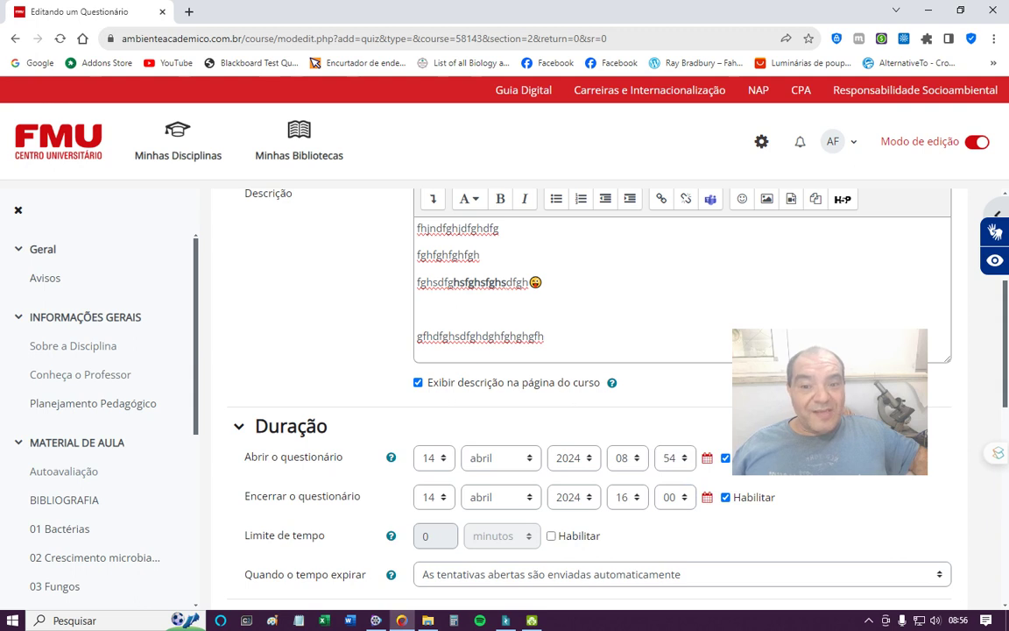
Step: Enable the quiz's time limit and set it to 90 minutes
{"action": "left_click", "coordinate": [552, 536]}
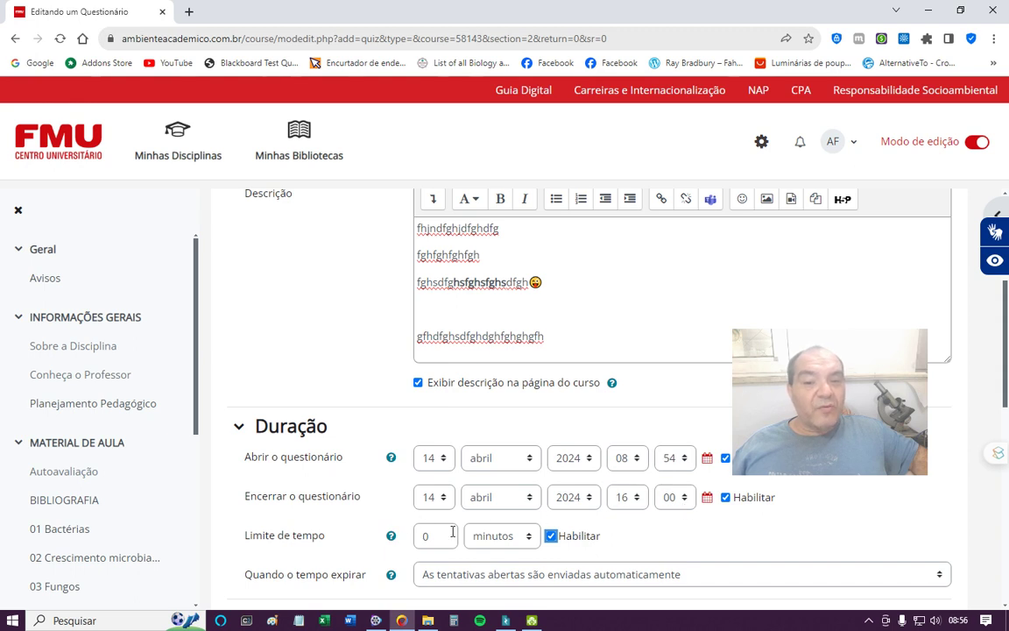
{"action": "double_click", "coordinate": [425, 534]}
{"action": "type", "text": "9"}
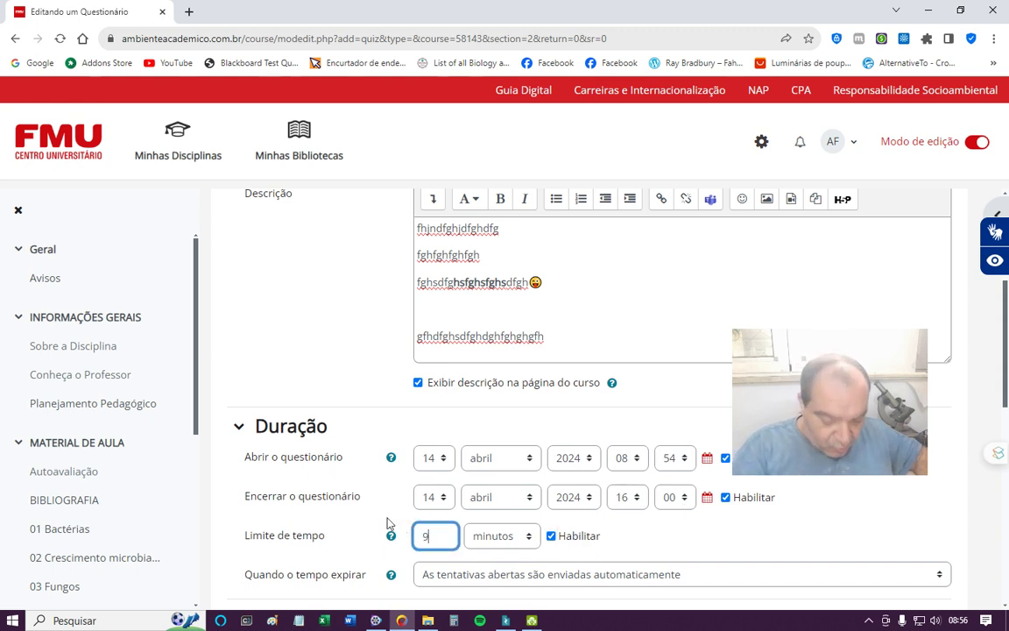
{"action": "type", "text": "0"}
{"action": "left_click", "coordinate": [664, 540]}
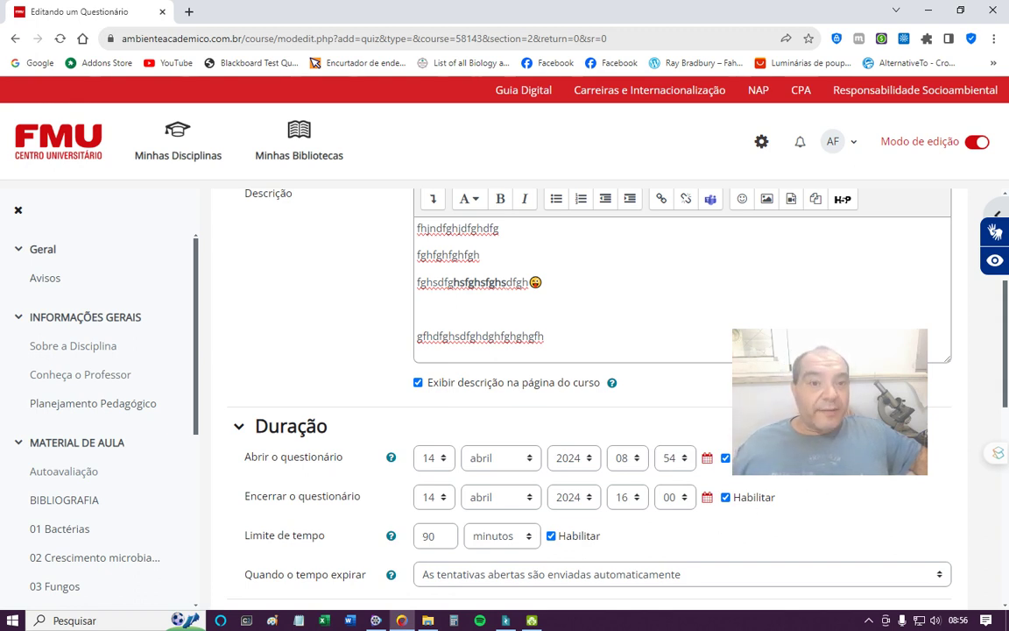
Step: Review the options available for Quando o tempo expirar in the quiz's Duração settings
{"action": "scroll", "coordinate": [578, 368], "scroll_direction": "down", "scroll_amount": 1}
{"action": "scroll", "coordinate": [614, 447], "scroll_direction": "down", "scroll_amount": 1}
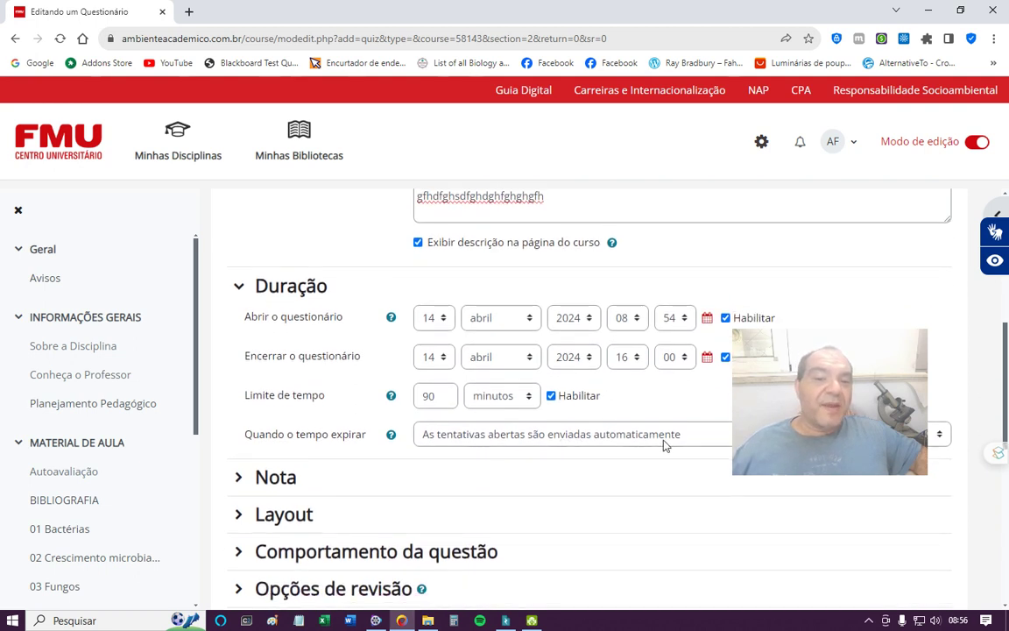
{"action": "left_click", "coordinate": [692, 438]}
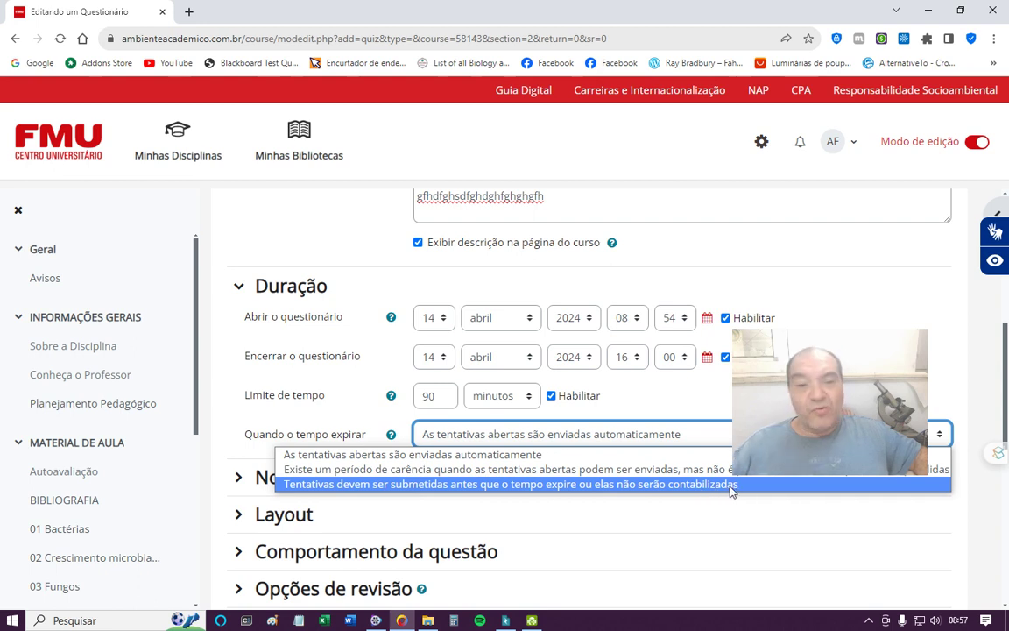
{"action": "left_click", "coordinate": [382, 457]}
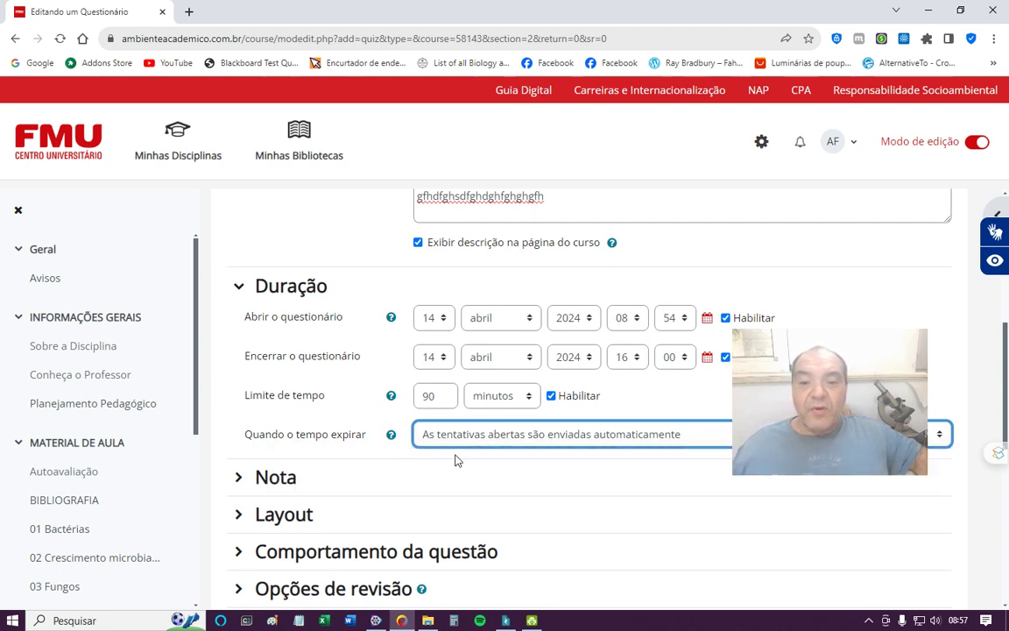
Step: Expand the Nota settings and set Tentativas permitidas to 1
{"action": "left_click", "coordinate": [272, 480]}
{"action": "scroll", "coordinate": [793, 509], "scroll_direction": "down", "scroll_amount": 1}
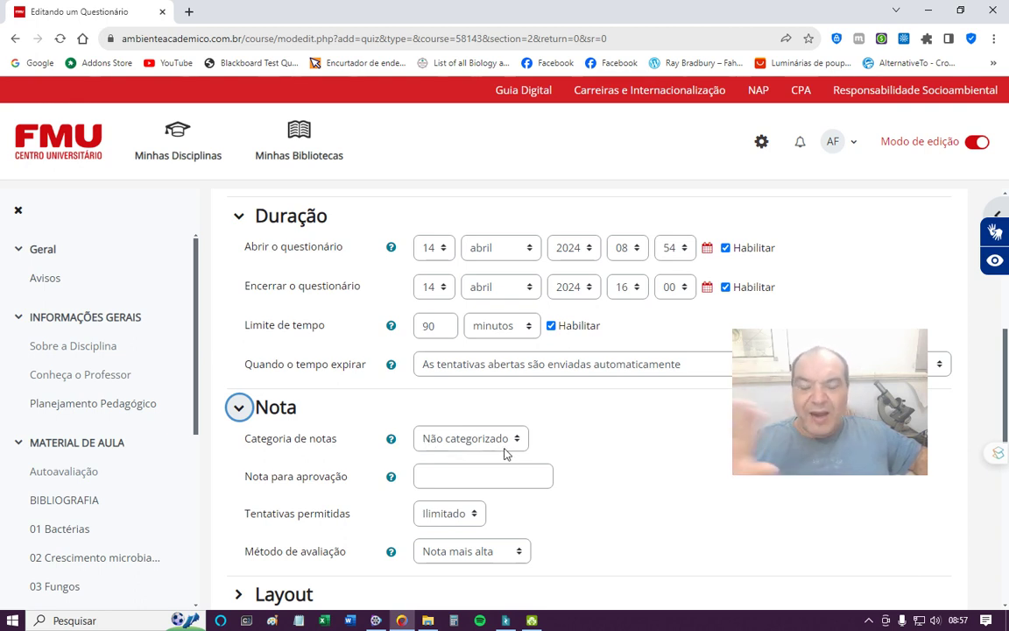
{"action": "left_click", "coordinate": [447, 477]}
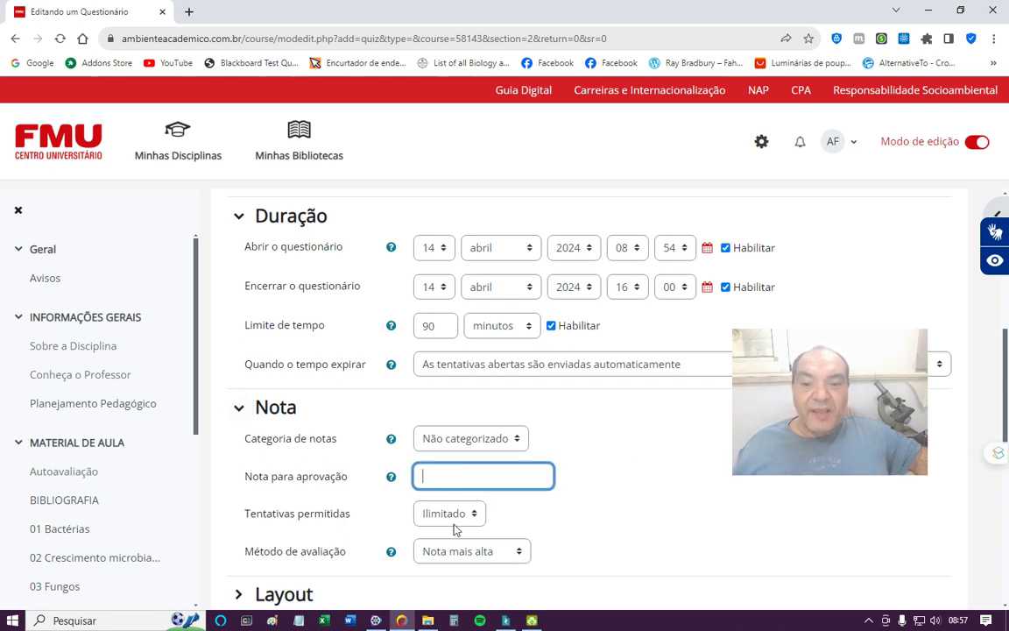
{"action": "scroll", "coordinate": [687, 432], "scroll_direction": "down", "scroll_amount": 1}
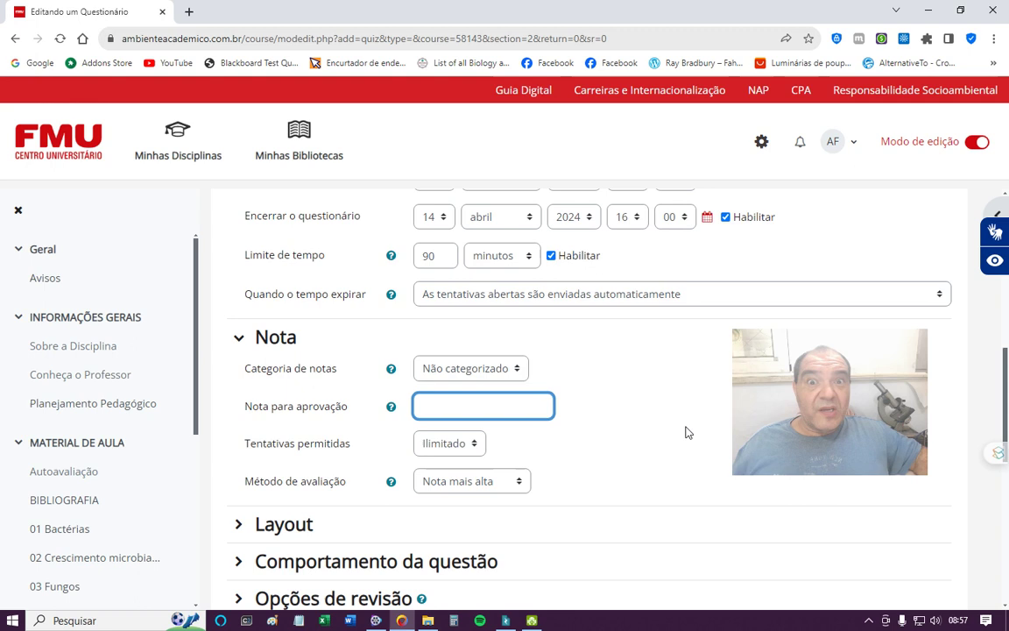
{"action": "left_click", "coordinate": [466, 445]}
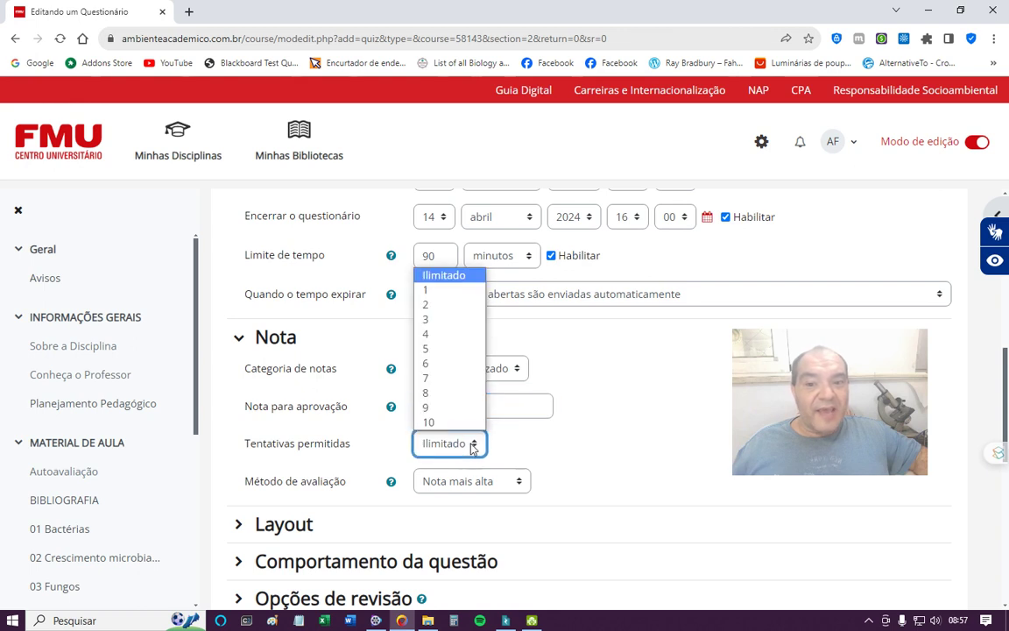
{"action": "left_click", "coordinate": [430, 290]}
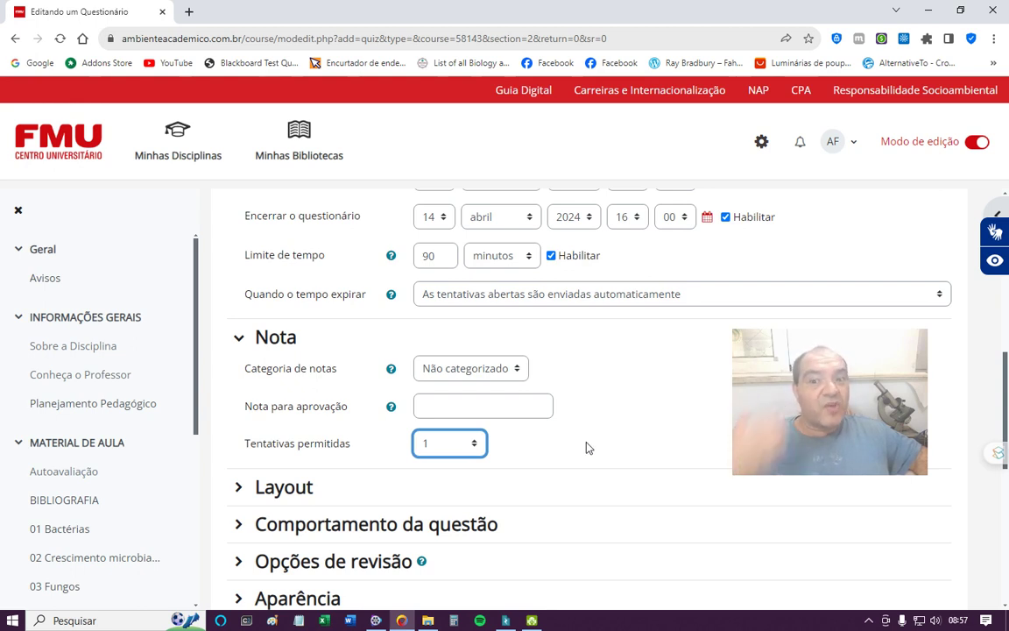
Step: Try 2 permitted attempts to review the Método de avaliação options, and restore Tentativas permitidas to 1
{"action": "left_click", "coordinate": [474, 446]}
{"action": "left_click", "coordinate": [432, 314]}
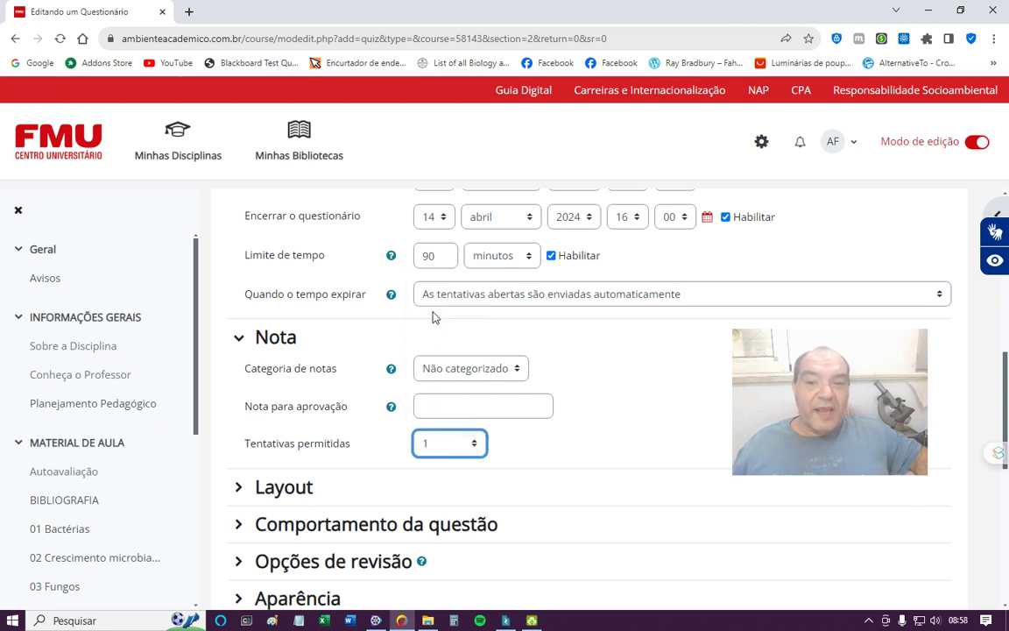
{"action": "key", "text": "Down"}
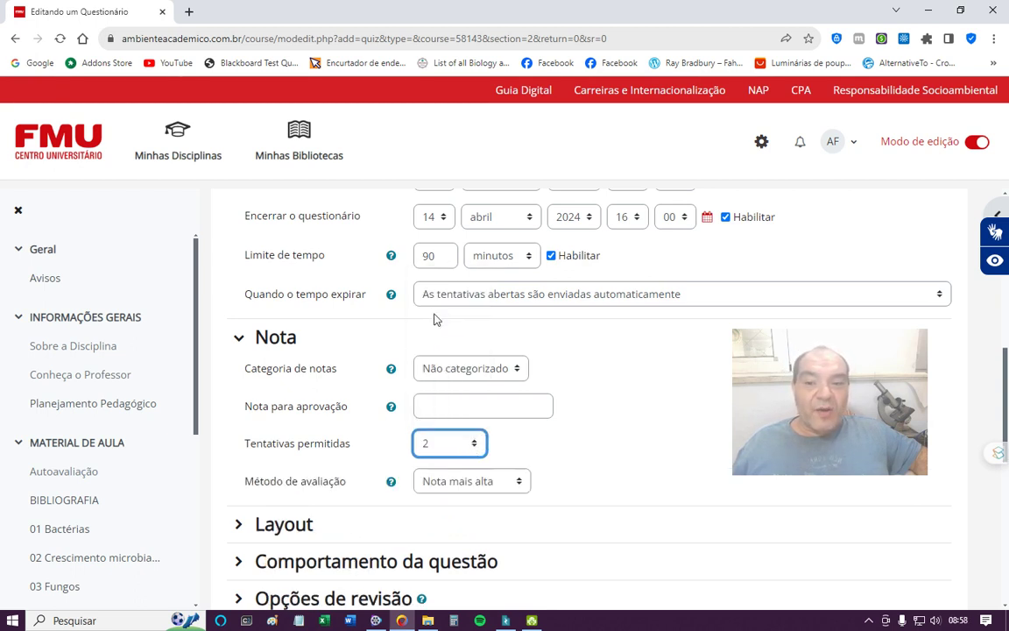
{"action": "left_click", "coordinate": [496, 482]}
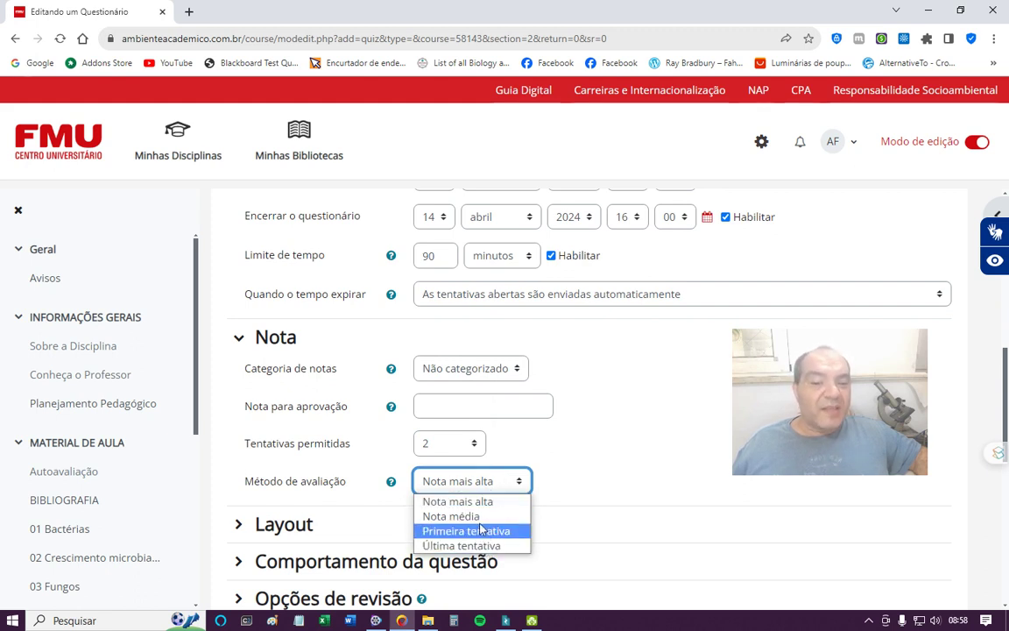
{"action": "left_click", "coordinate": [457, 454]}
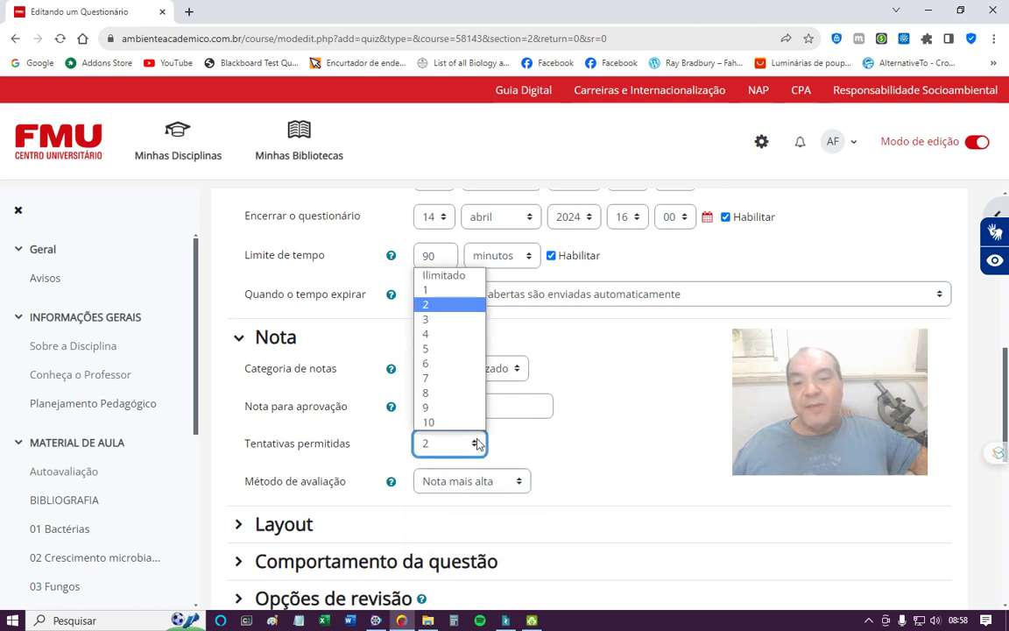
{"action": "left_click", "coordinate": [444, 289]}
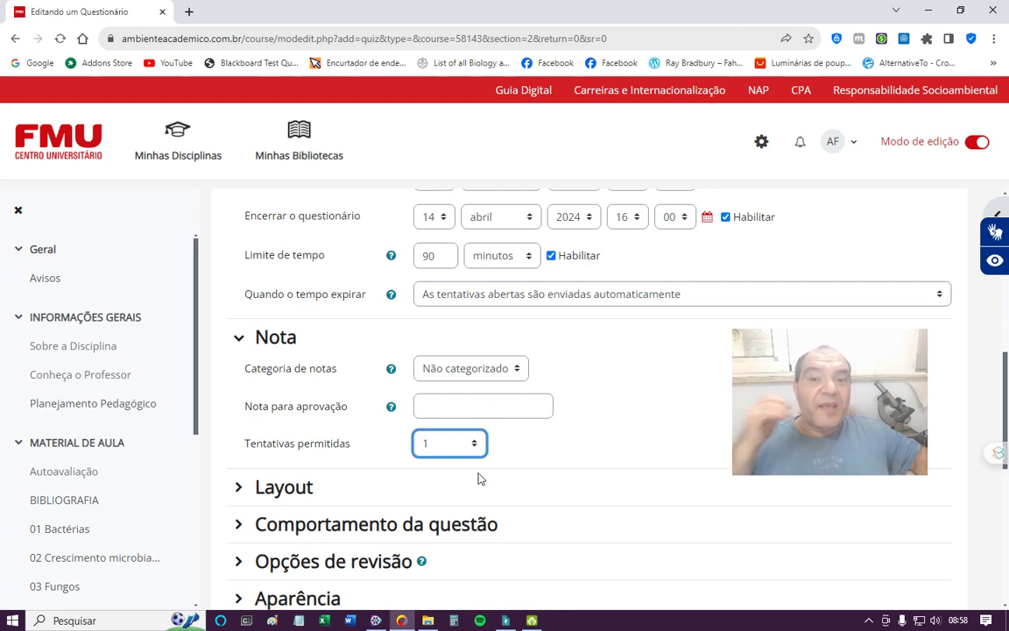
Step: In the Layout settings, try Nunca, todas as questões em uma página for Nova página, and set it back to Cada questão
{"action": "left_click", "coordinate": [309, 487]}
{"action": "scroll", "coordinate": [666, 433], "scroll_direction": "down", "scroll_amount": 2}
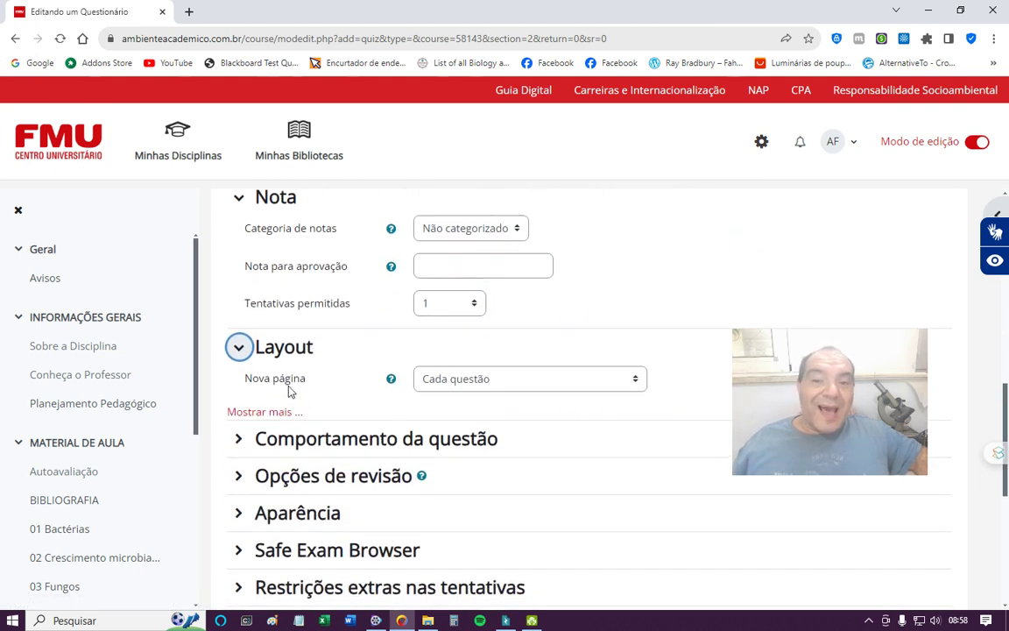
{"action": "left_click", "coordinate": [456, 389]}
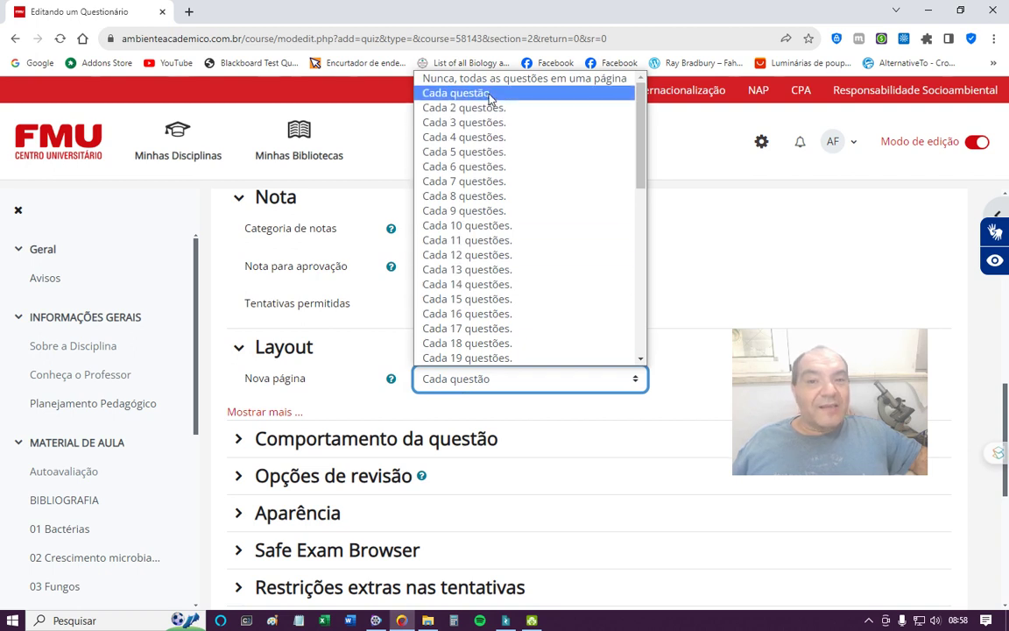
{"action": "left_click", "coordinate": [438, 77]}
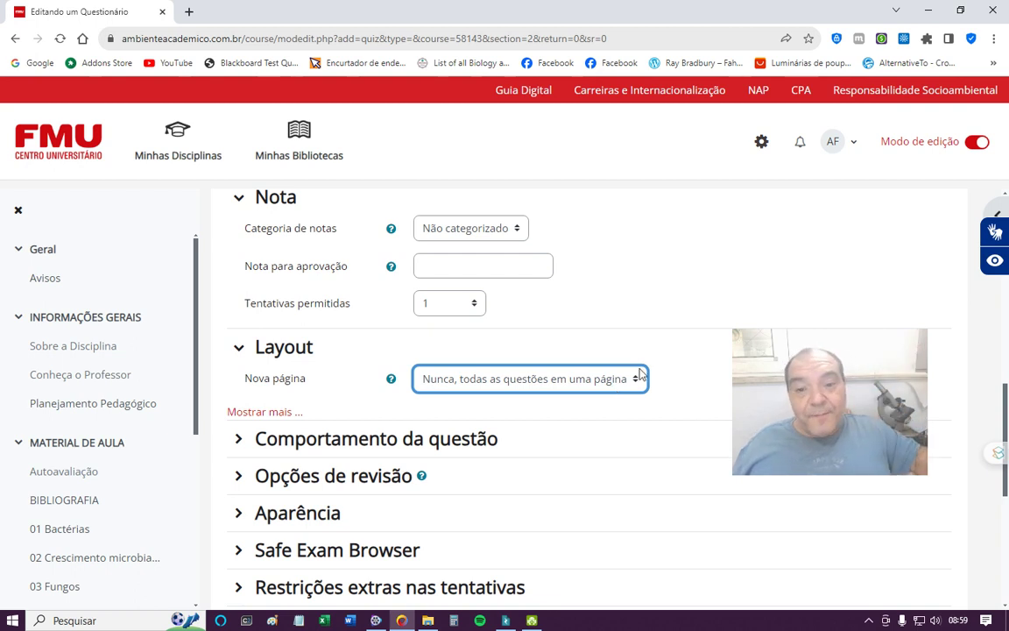
{"action": "left_click", "coordinate": [598, 387]}
{"action": "left_click", "coordinate": [476, 94]}
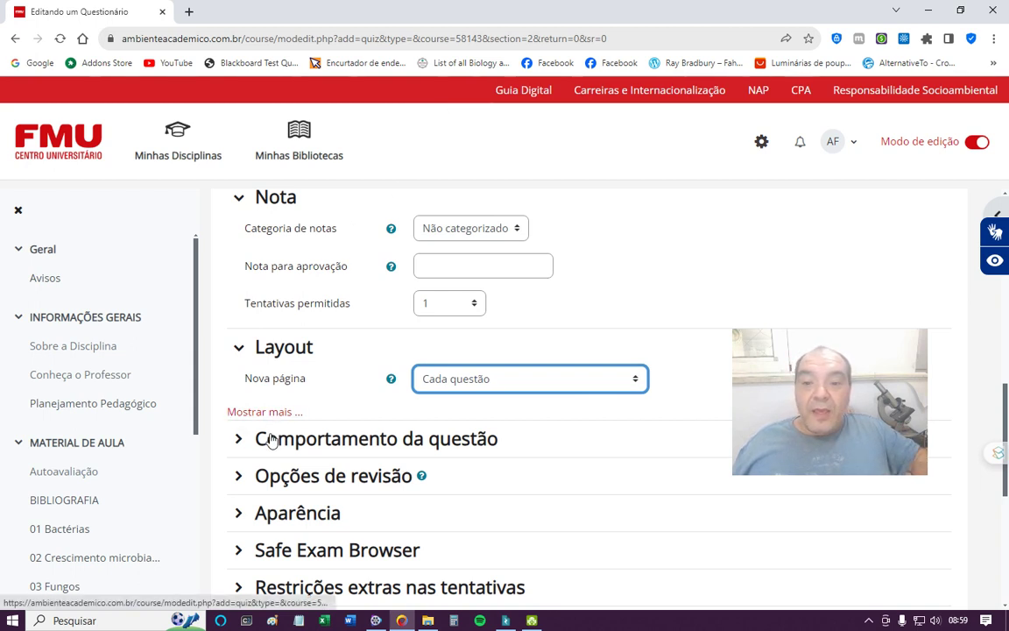
Step: Expand Comportamento da questão and set the additional Layout option Método de navegação to Sequencial
{"action": "left_click", "coordinate": [246, 441]}
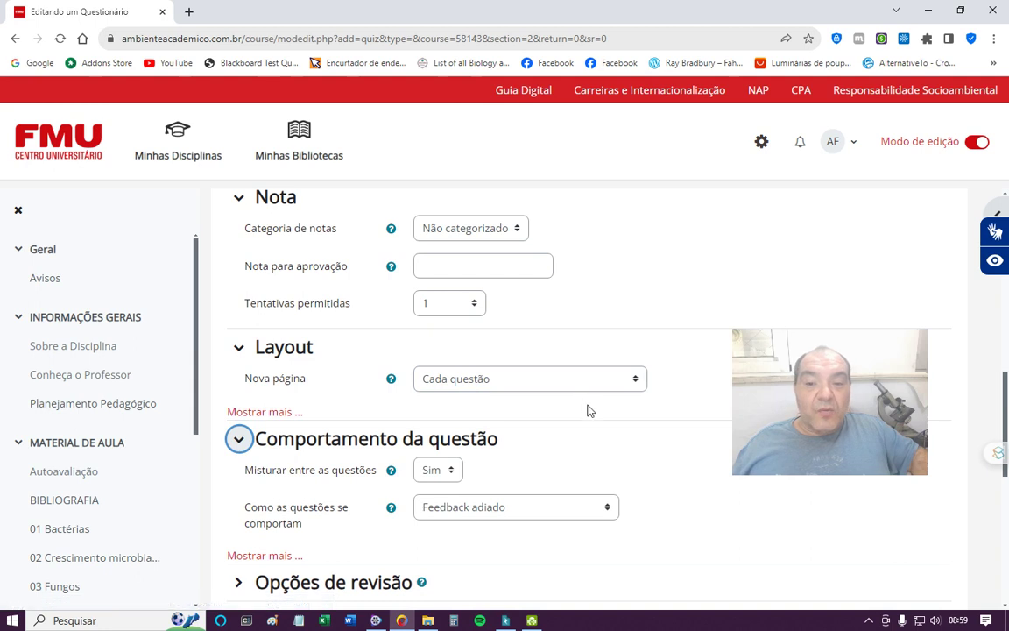
{"action": "scroll", "coordinate": [522, 424], "scroll_direction": "down", "scroll_amount": 1}
{"action": "left_click", "coordinate": [265, 342]}
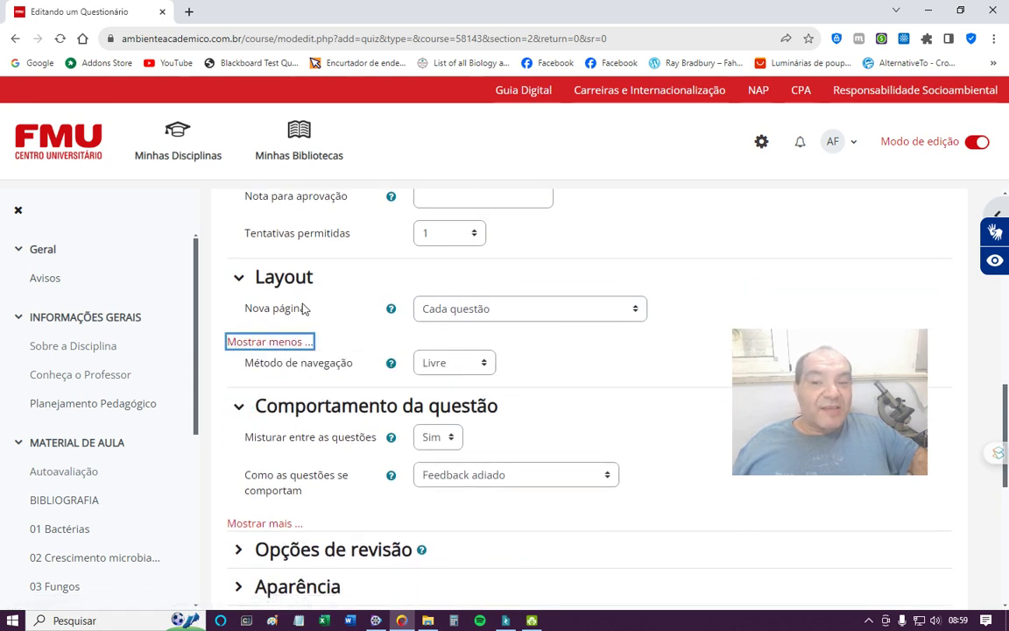
{"action": "left_click", "coordinate": [450, 366]}
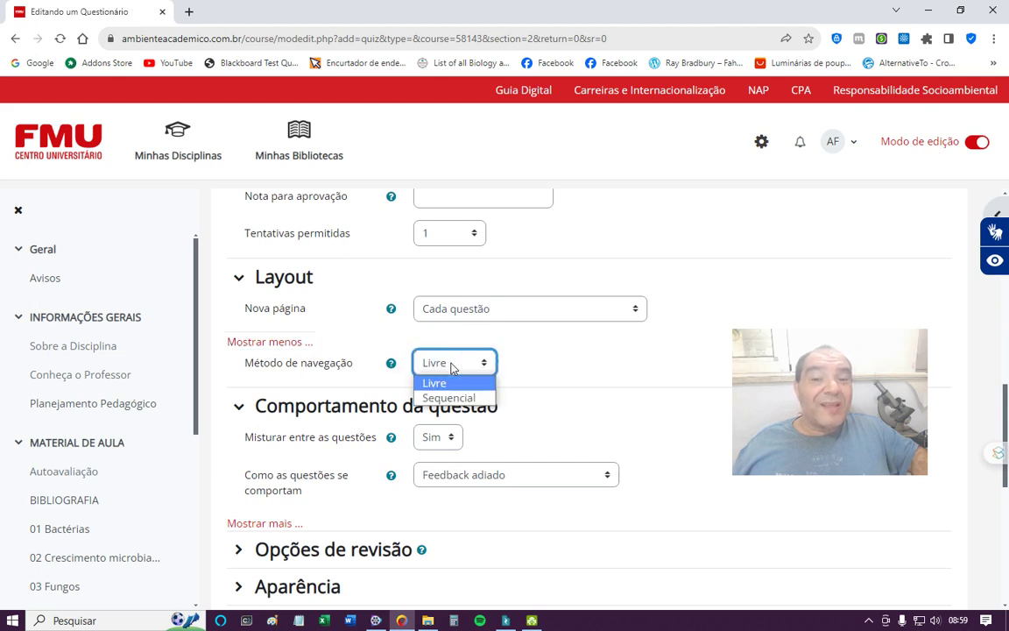
{"action": "left_click", "coordinate": [451, 399]}
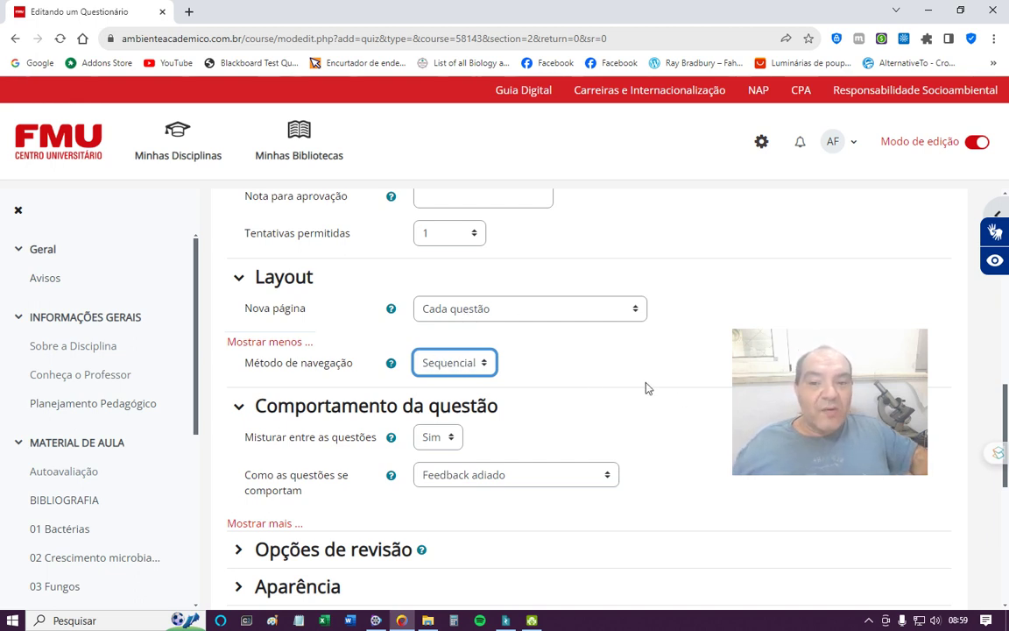
Step: In Opções de revisão, disable all seven review items for Mais tarde, enquanto ainda estiver aberto
{"action": "scroll", "coordinate": [646, 387], "scroll_direction": "down", "scroll_amount": 2}
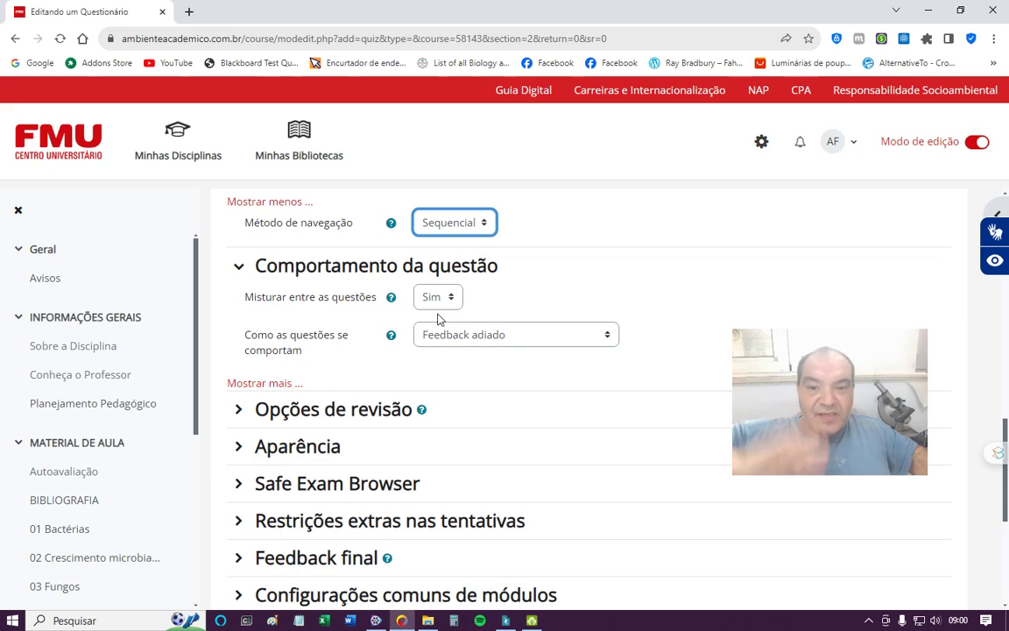
{"action": "left_click", "coordinate": [248, 384]}
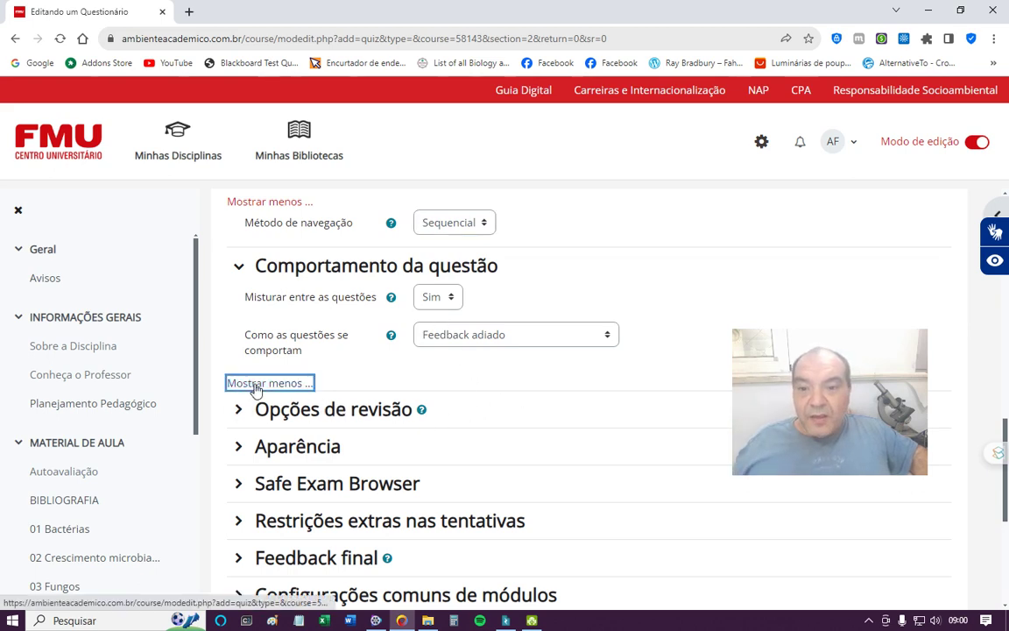
{"action": "left_click", "coordinate": [360, 410]}
{"action": "scroll", "coordinate": [555, 402], "scroll_direction": "down", "scroll_amount": 3}
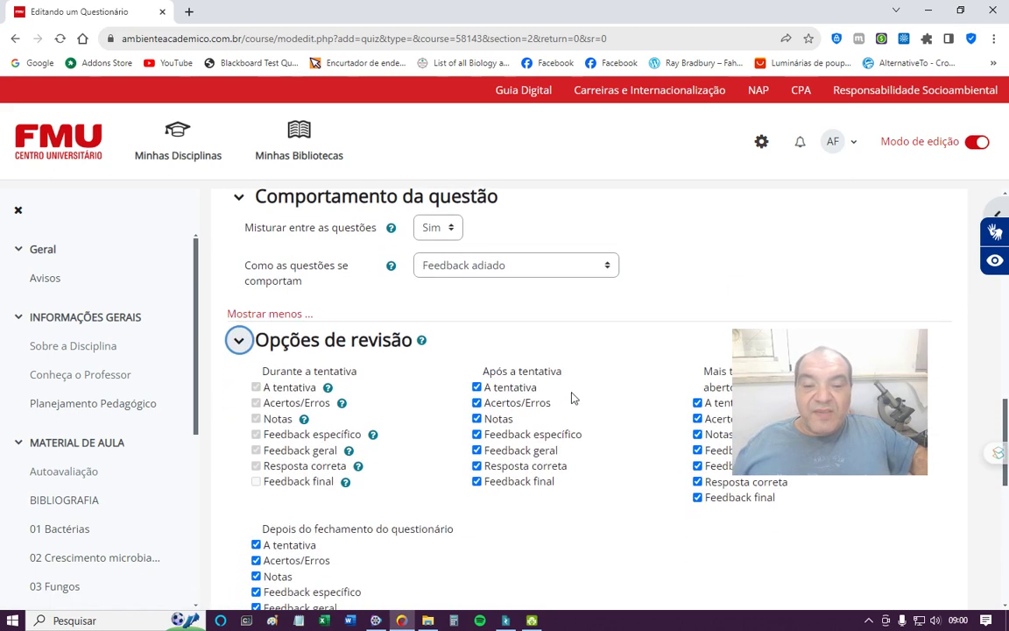
{"action": "left_click", "coordinate": [697, 357]}
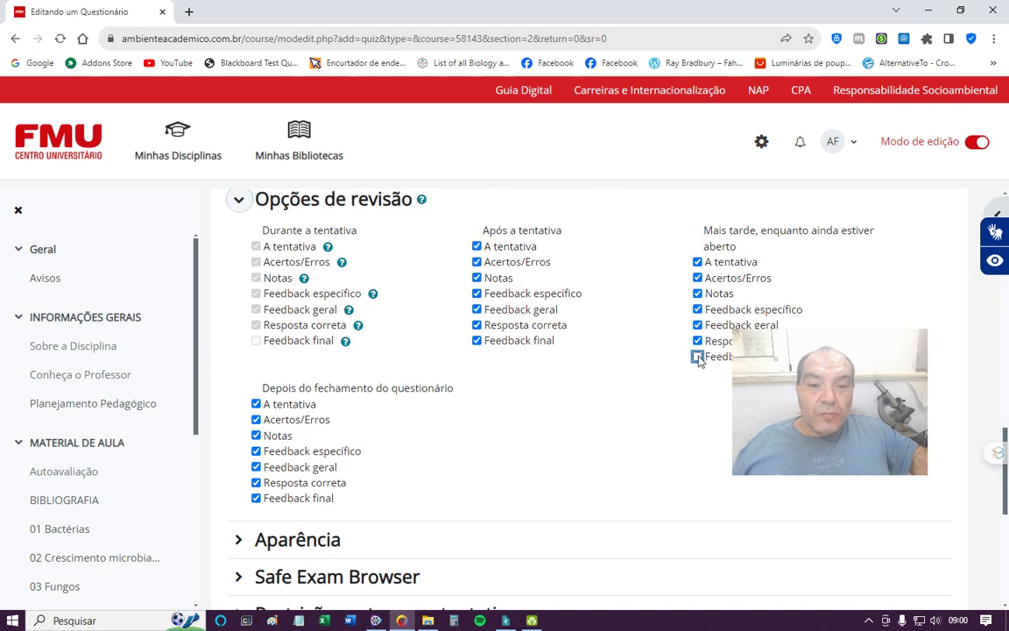
{"action": "left_click", "coordinate": [697, 341]}
{"action": "left_click", "coordinate": [697, 325]}
{"action": "left_click", "coordinate": [698, 309]}
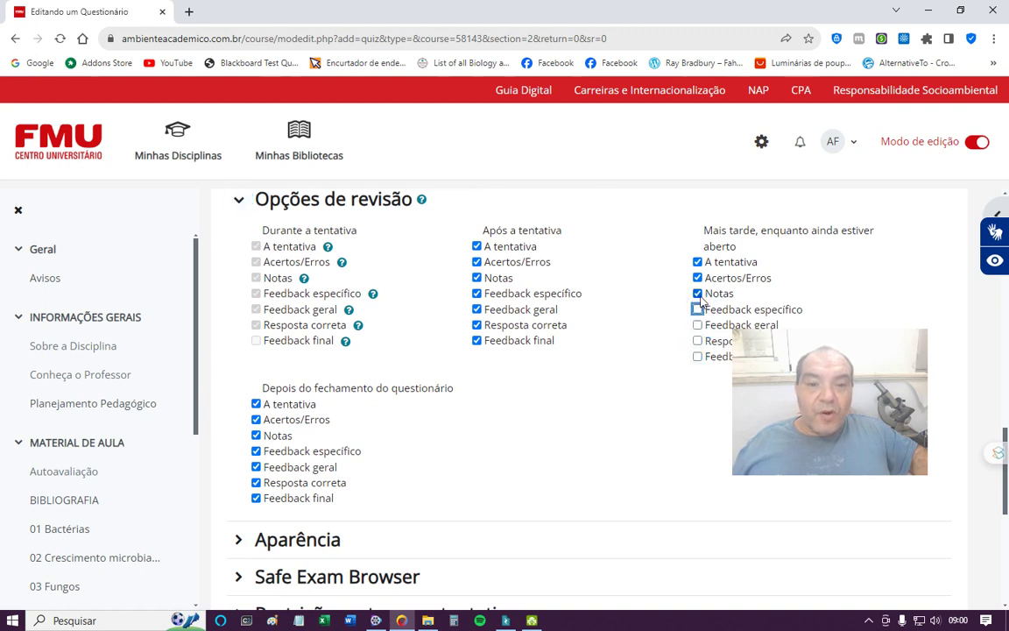
{"action": "left_click", "coordinate": [697, 293]}
{"action": "left_click", "coordinate": [698, 277]}
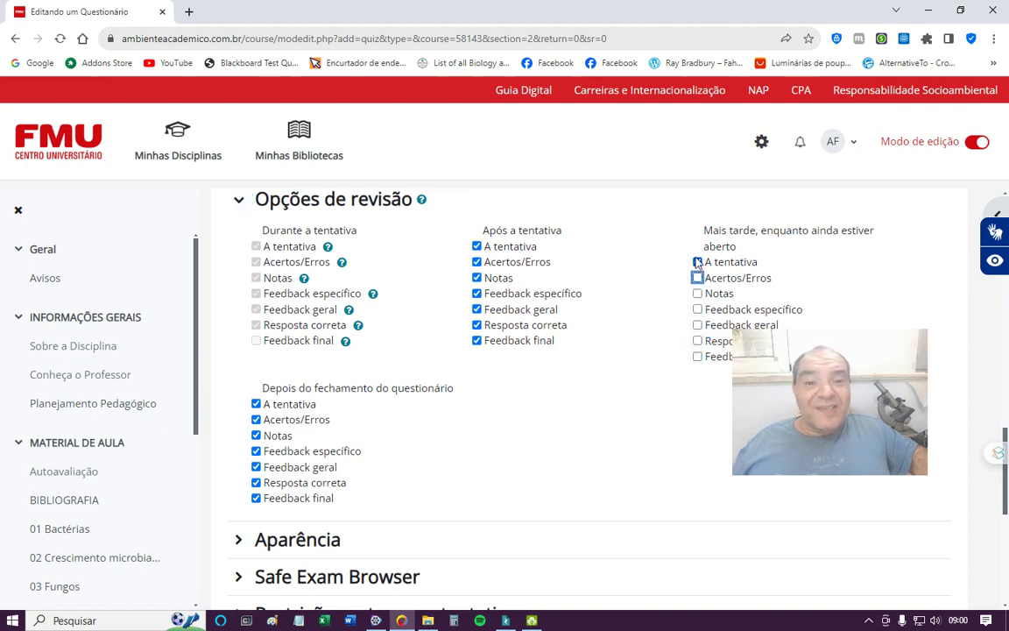
{"action": "left_click", "coordinate": [697, 262]}
Step: Disable all seven review items for Após a tentativa, from Feedback final up to A tentativa
{"action": "left_click", "coordinate": [477, 341]}
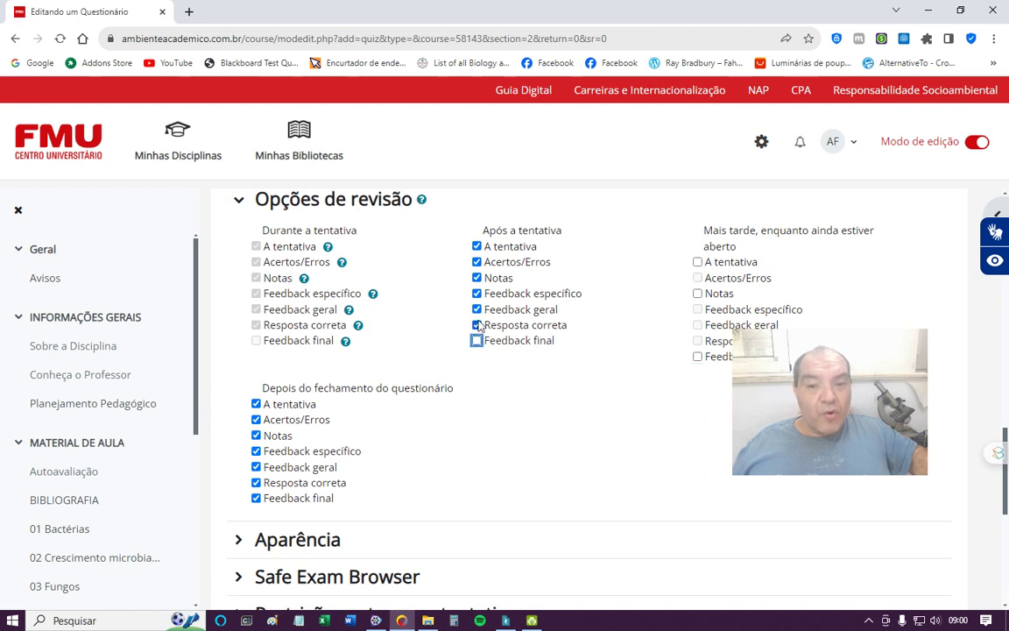
{"action": "left_click", "coordinate": [477, 325]}
{"action": "left_click", "coordinate": [476, 310]}
{"action": "left_click", "coordinate": [477, 294]}
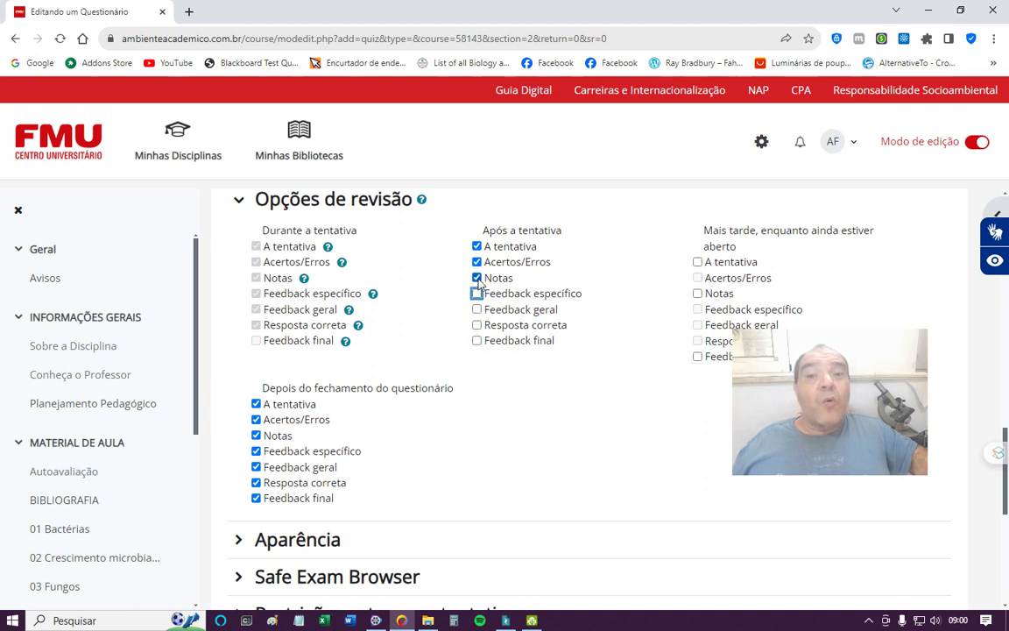
{"action": "left_click", "coordinate": [477, 278]}
{"action": "left_click", "coordinate": [476, 262]}
{"action": "left_click", "coordinate": [476, 246]}
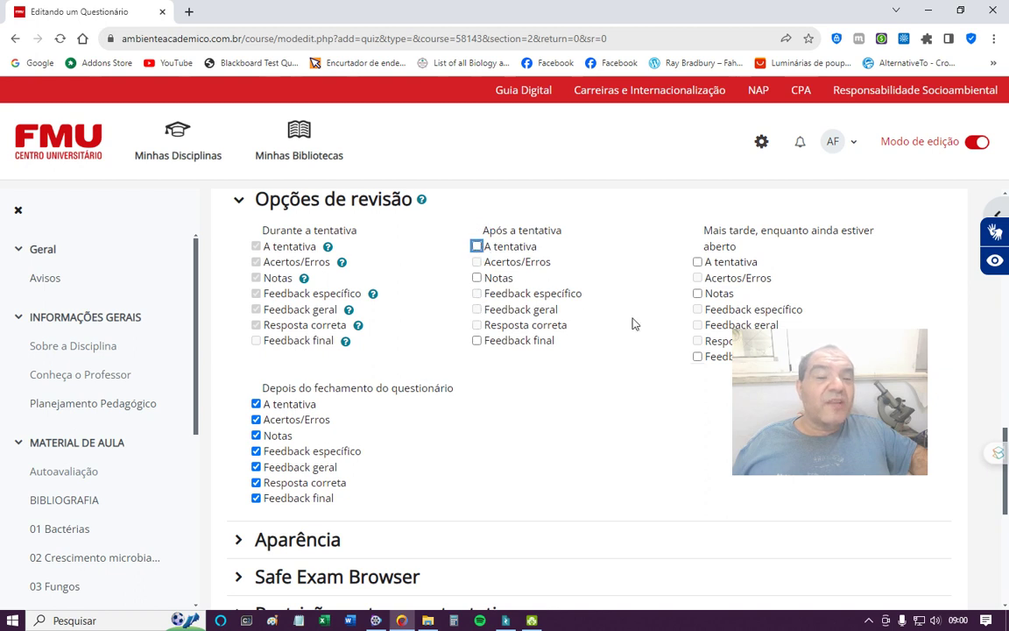
{"action": "left_click_drag", "start_coordinate": [315, 389], "coordinate": [451, 396]}
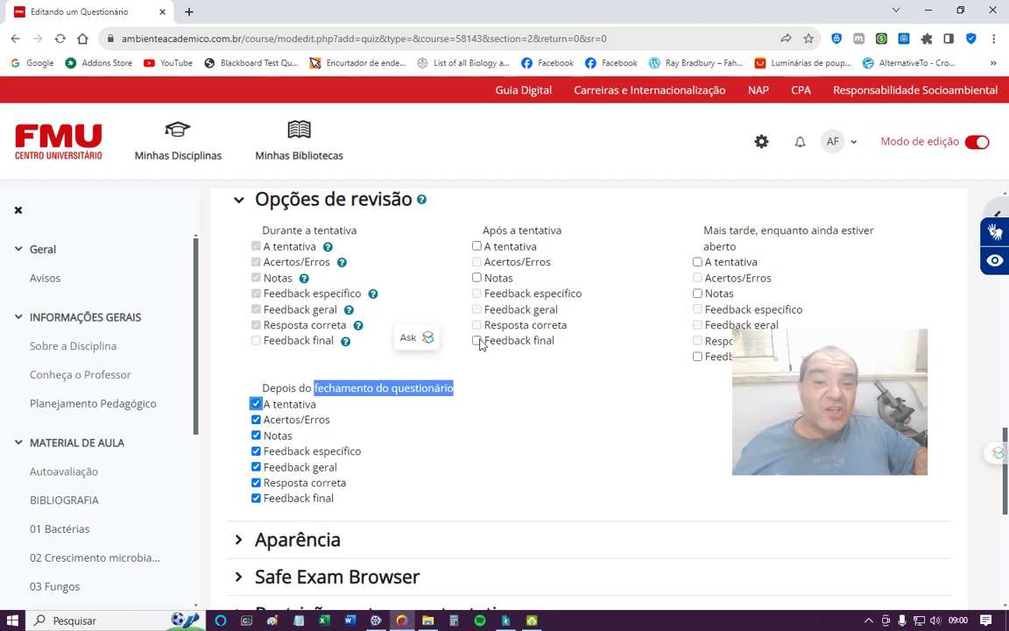
{"action": "left_click", "coordinate": [478, 293]}
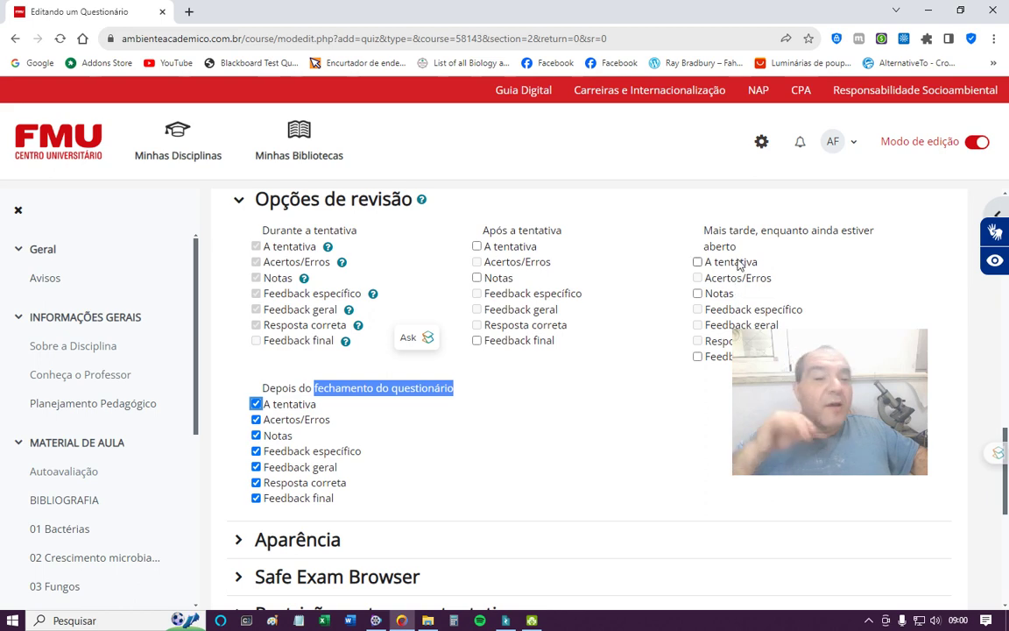
Step: Expand the Aparência and Safe Exam Browser sections to review their settings
{"action": "scroll", "coordinate": [379, 428], "scroll_direction": "down", "scroll_amount": 2}
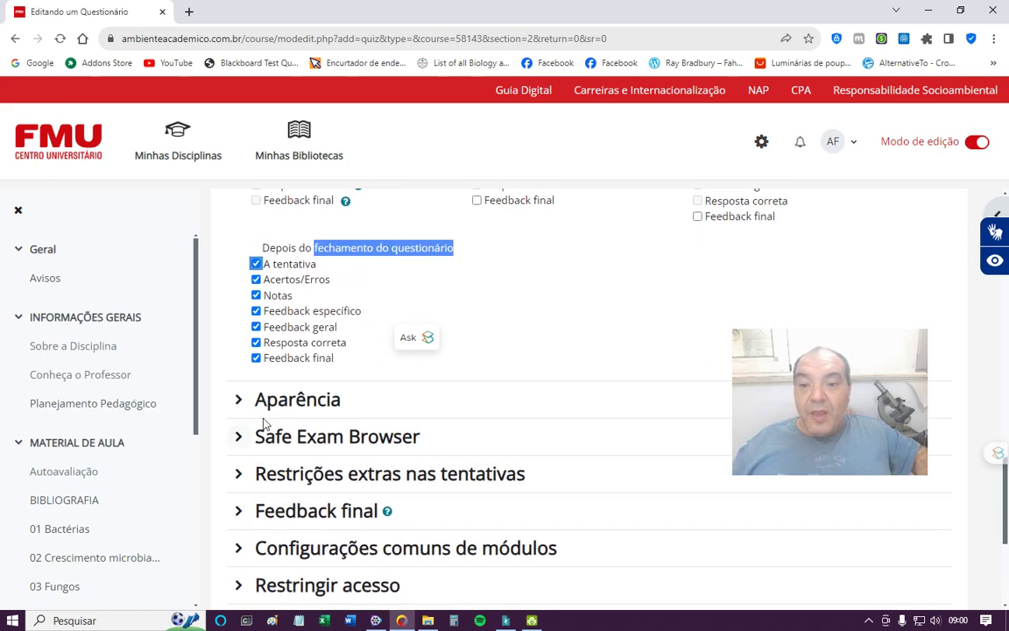
{"action": "left_click", "coordinate": [266, 402]}
{"action": "scroll", "coordinate": [541, 406], "scroll_direction": "down", "scroll_amount": 2}
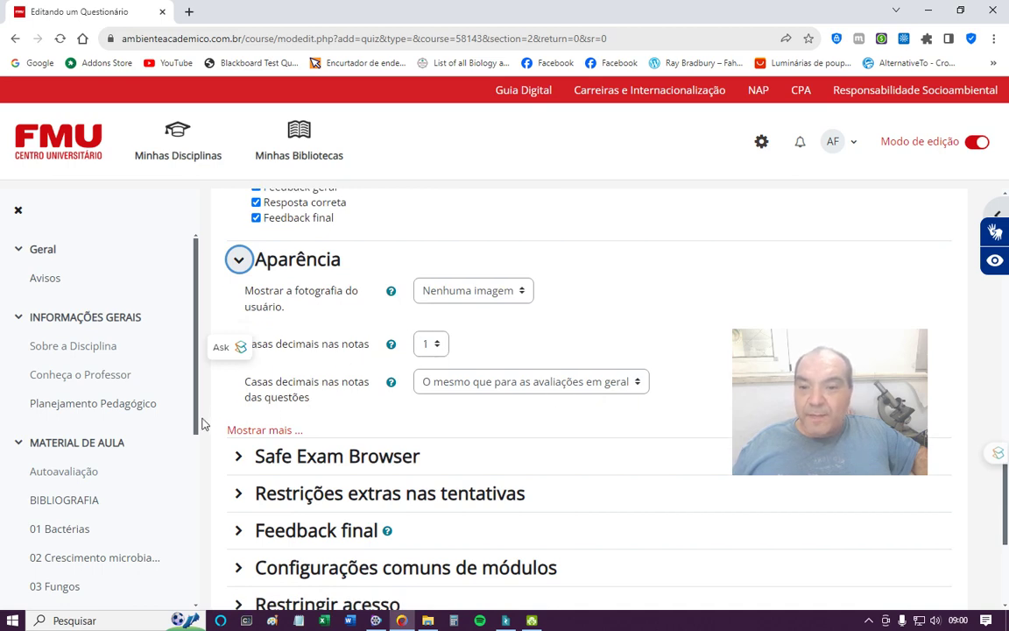
{"action": "left_click", "coordinate": [263, 457]}
{"action": "scroll", "coordinate": [219, 411], "scroll_direction": "down", "scroll_amount": 2}
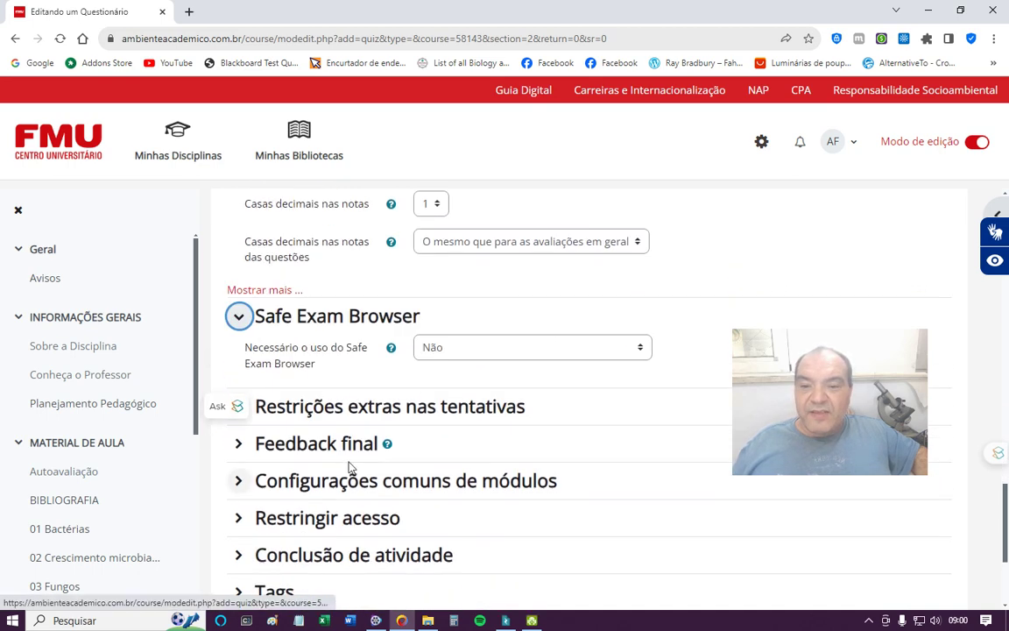
Step: Expand Restrições extras nas tentativas and Feedback final, and set the open Limite das notas under Feedback final to 80%
{"action": "left_click", "coordinate": [252, 408]}
{"action": "scroll", "coordinate": [392, 421], "scroll_direction": "down", "scroll_amount": 2}
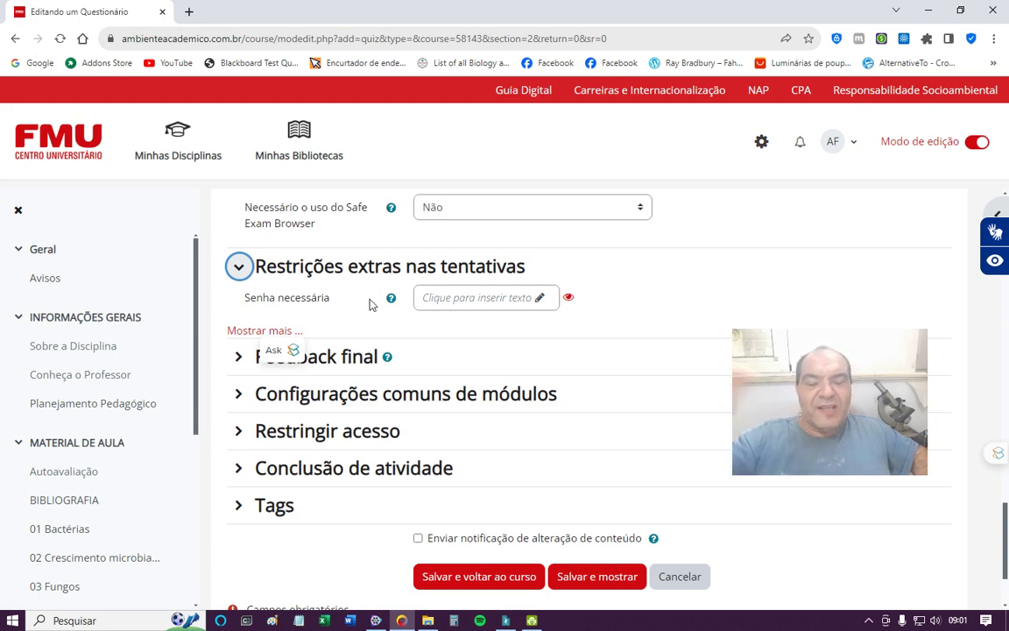
{"action": "left_click", "coordinate": [349, 359]}
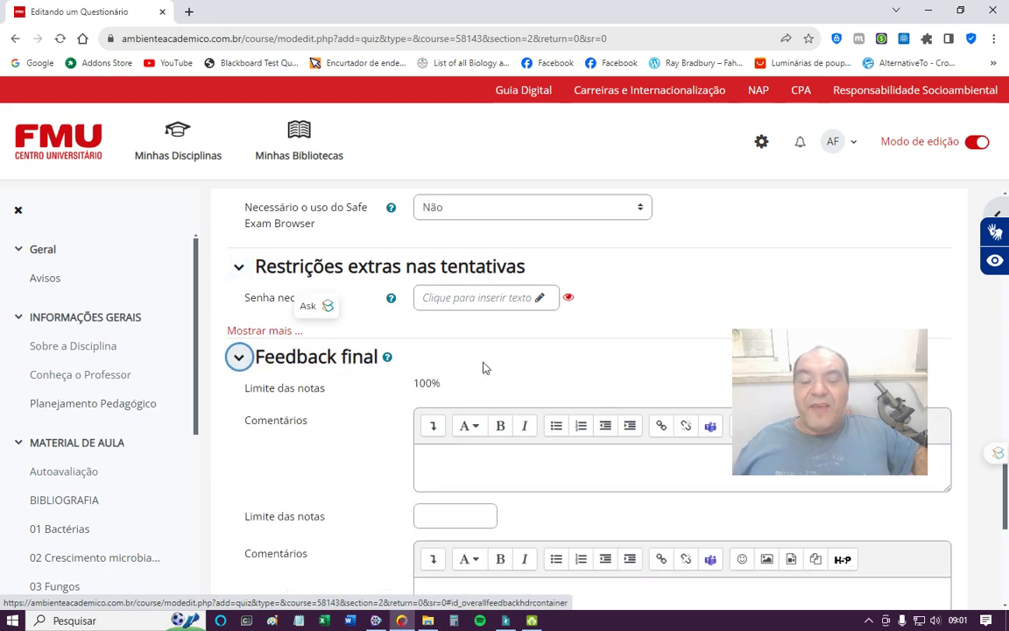
{"action": "scroll", "coordinate": [495, 364], "scroll_direction": "down", "scroll_amount": 2}
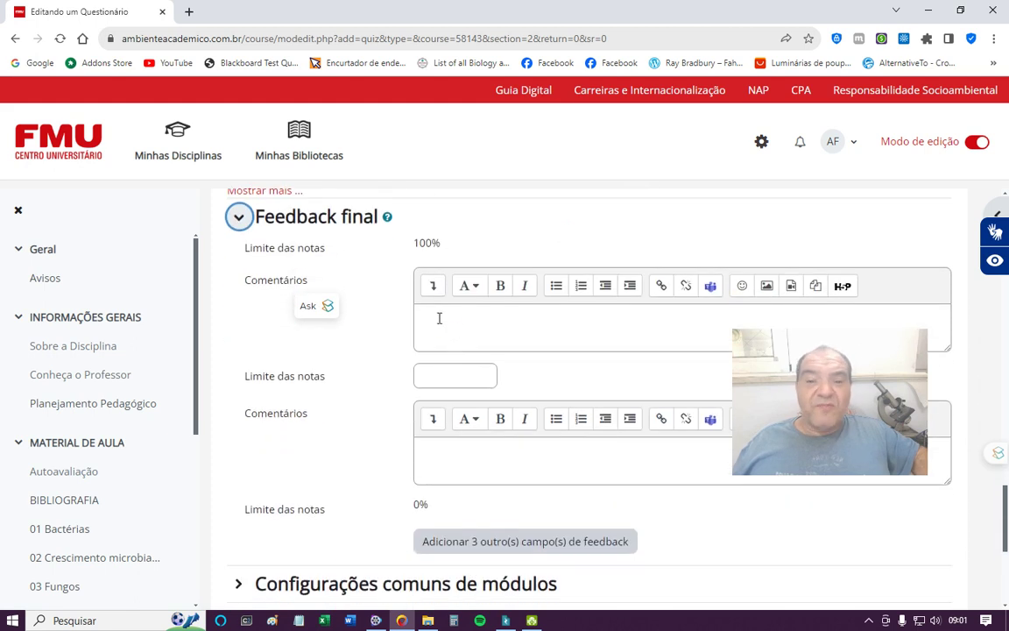
{"action": "left_click", "coordinate": [439, 318]}
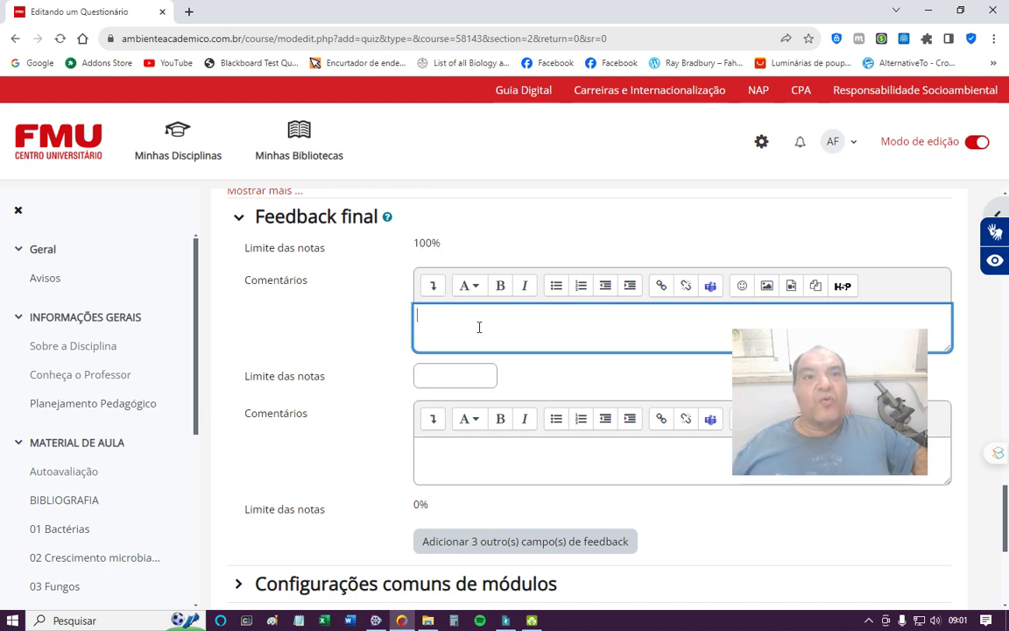
{"action": "left_click", "coordinate": [444, 378]}
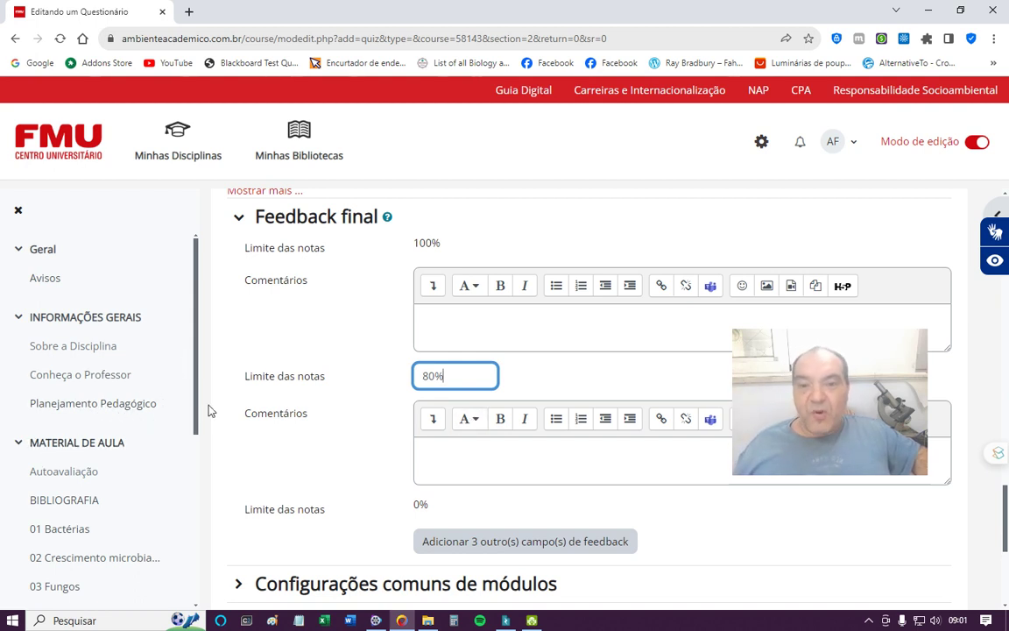
Step: Expand Configurações comuns de módulos and set Disponibilidade to Ocultar na página do curso
{"action": "scroll", "coordinate": [323, 465], "scroll_direction": "down", "scroll_amount": 4}
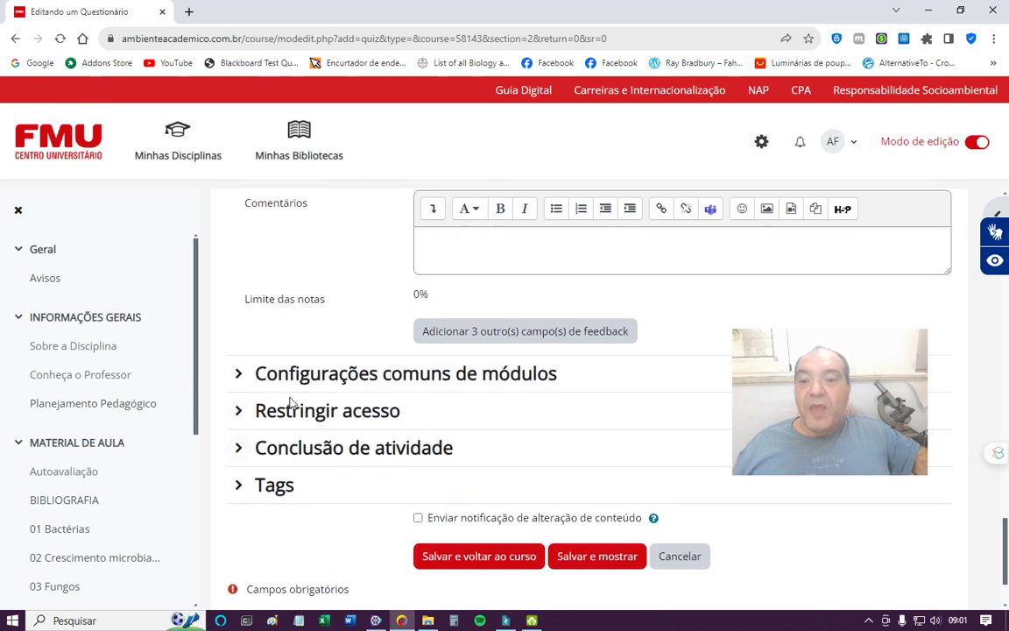
{"action": "left_click", "coordinate": [295, 382]}
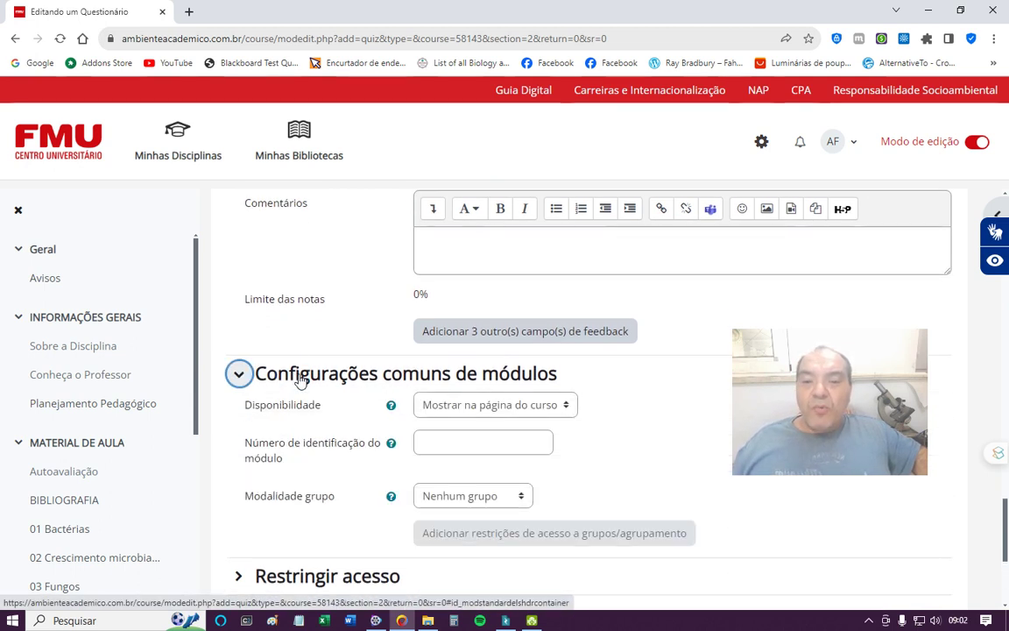
{"action": "left_click", "coordinate": [483, 407]}
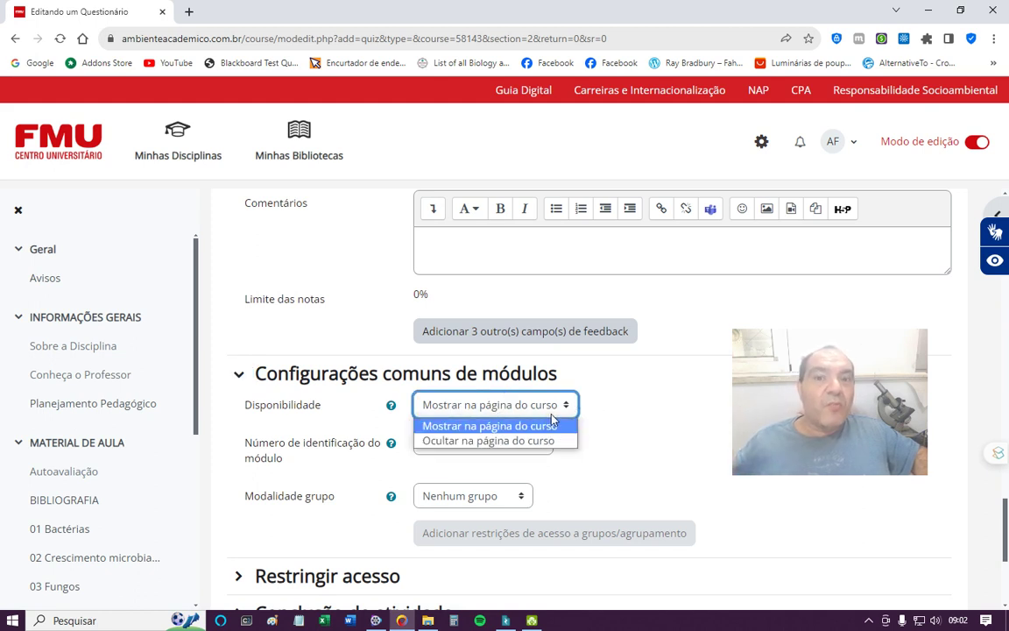
{"action": "left_click", "coordinate": [506, 441]}
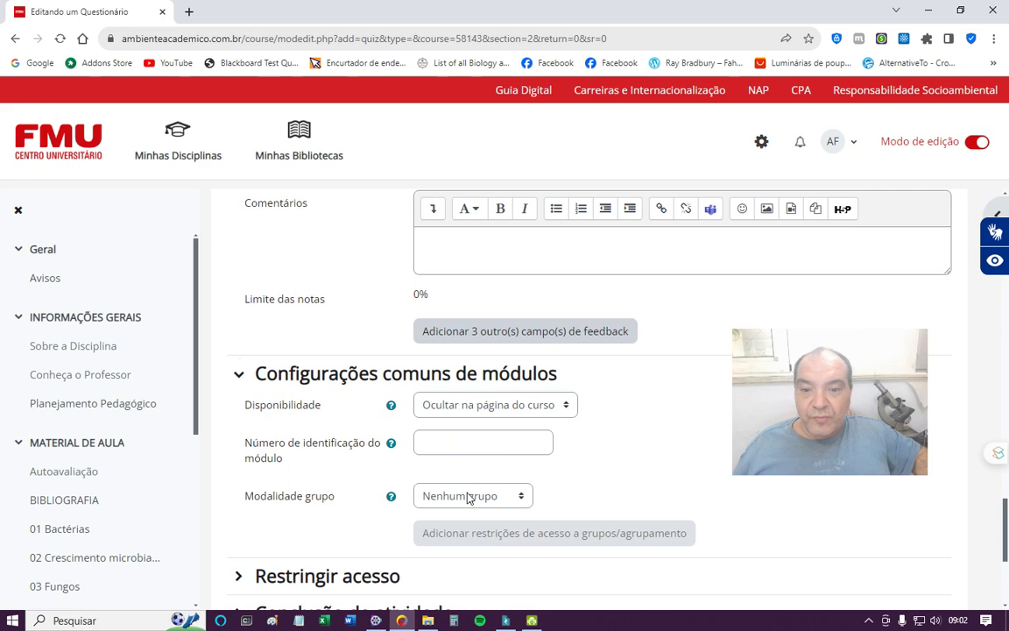
Step: Expand Restringir acesso and review the available restriction types without adding one
{"action": "scroll", "coordinate": [381, 512], "scroll_direction": "down", "scroll_amount": 2}
{"action": "left_click", "coordinate": [336, 441]}
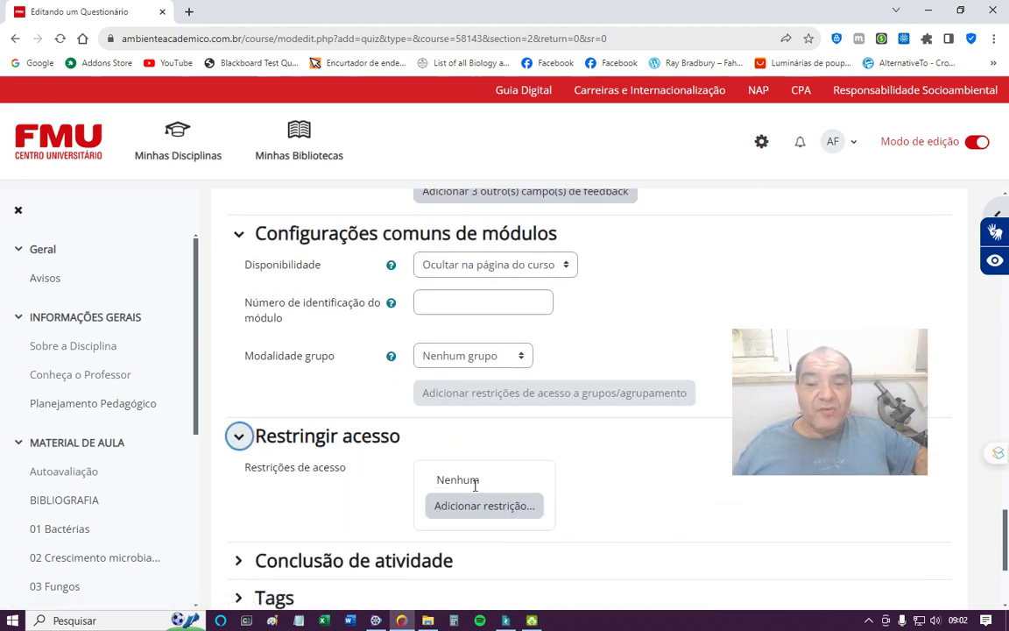
{"action": "scroll", "coordinate": [570, 450], "scroll_direction": "up", "scroll_amount": 3}
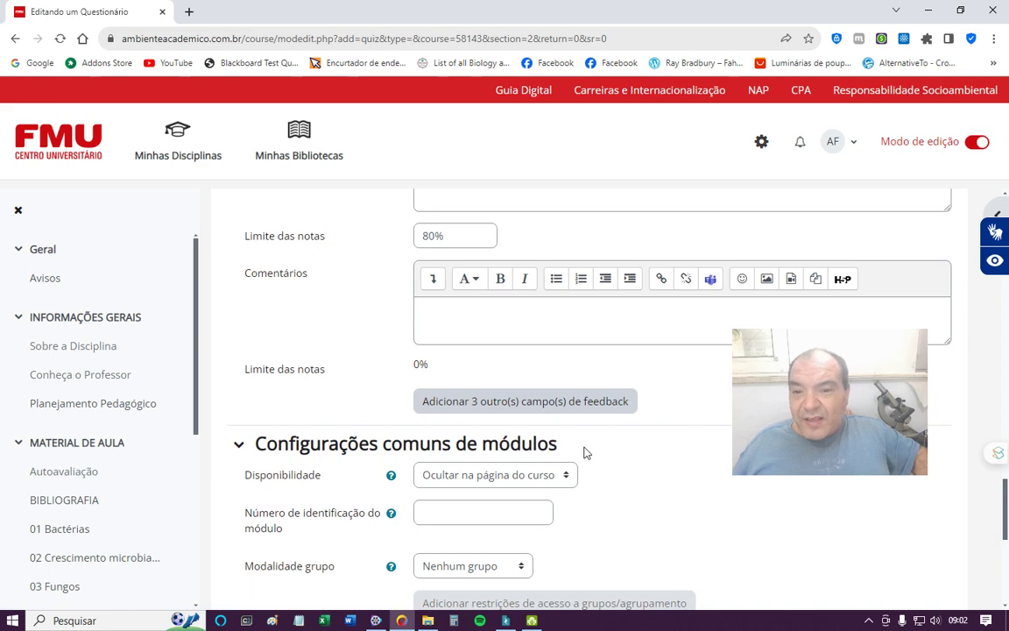
{"action": "scroll", "coordinate": [586, 454], "scroll_direction": "up", "scroll_amount": 8}
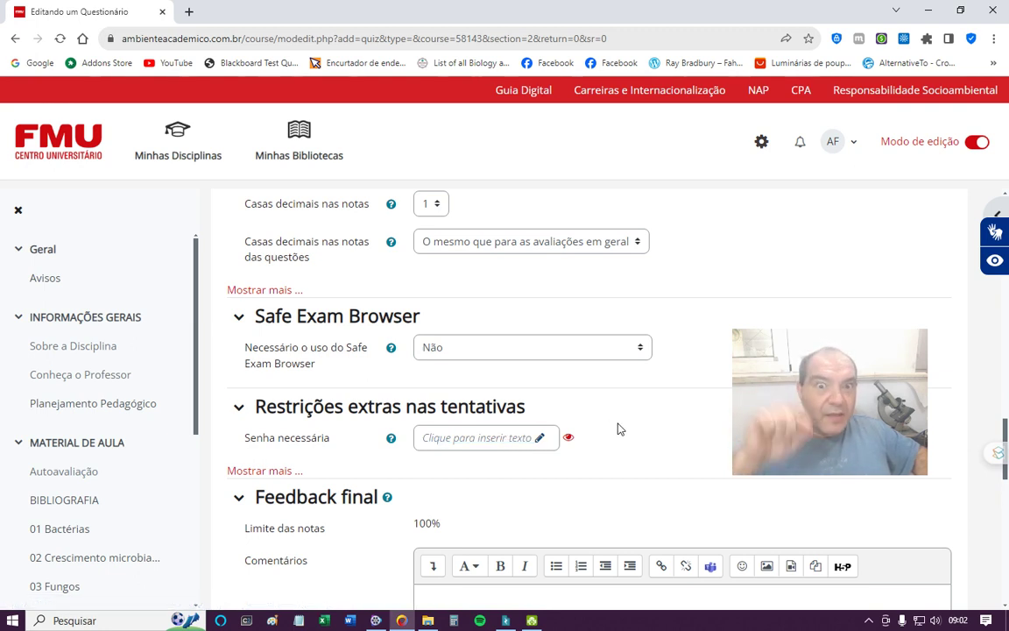
{"action": "scroll", "coordinate": [618, 434], "scroll_direction": "down", "scroll_amount": 3}
{"action": "scroll", "coordinate": [555, 423], "scroll_direction": "down", "scroll_amount": 3}
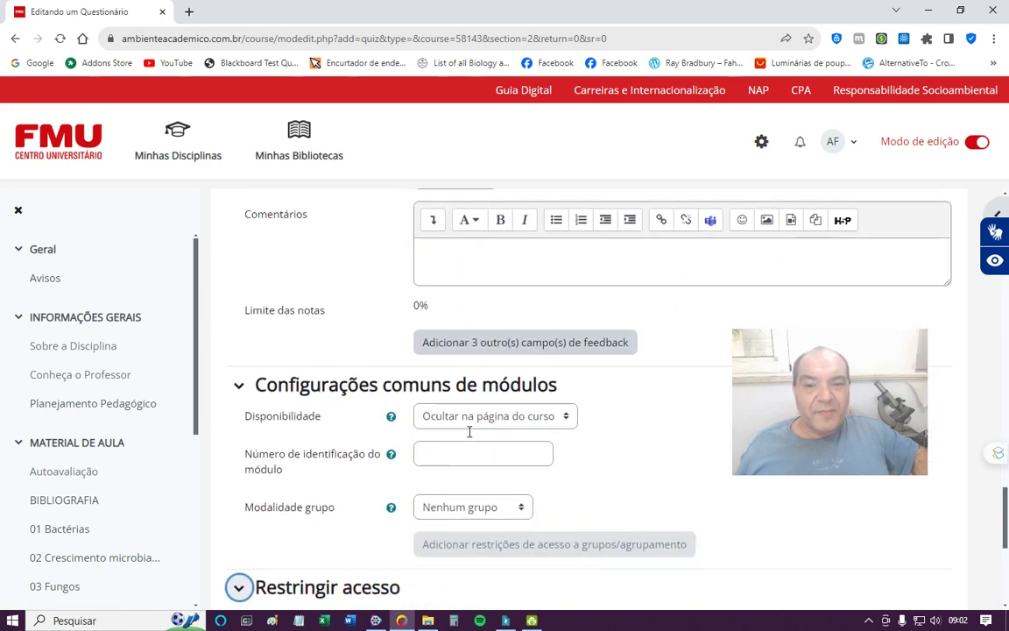
{"action": "scroll", "coordinate": [475, 421], "scroll_direction": "down", "scroll_amount": 3}
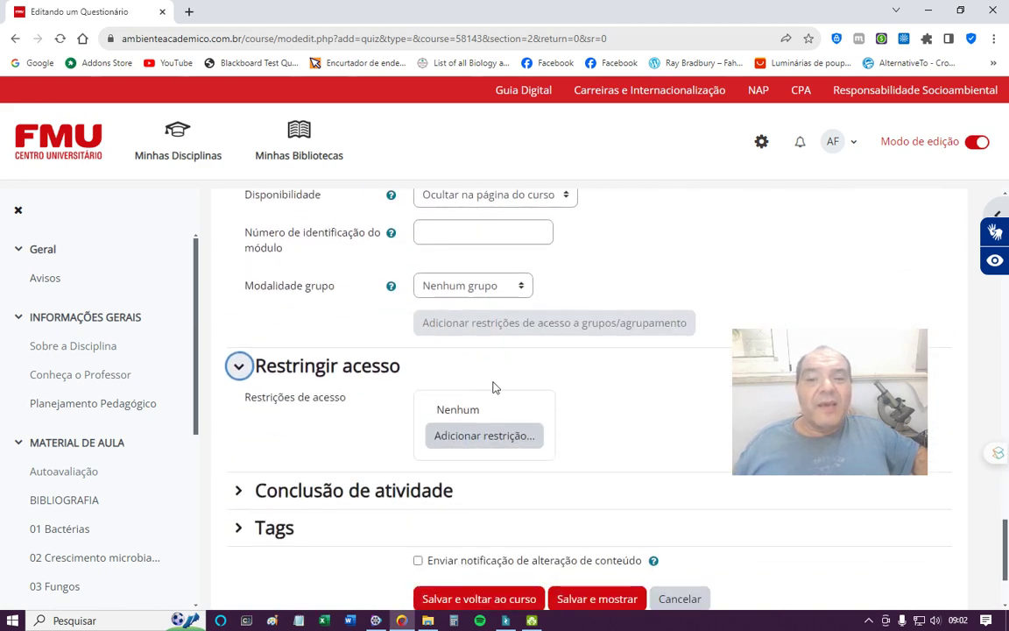
{"action": "left_click", "coordinate": [492, 436]}
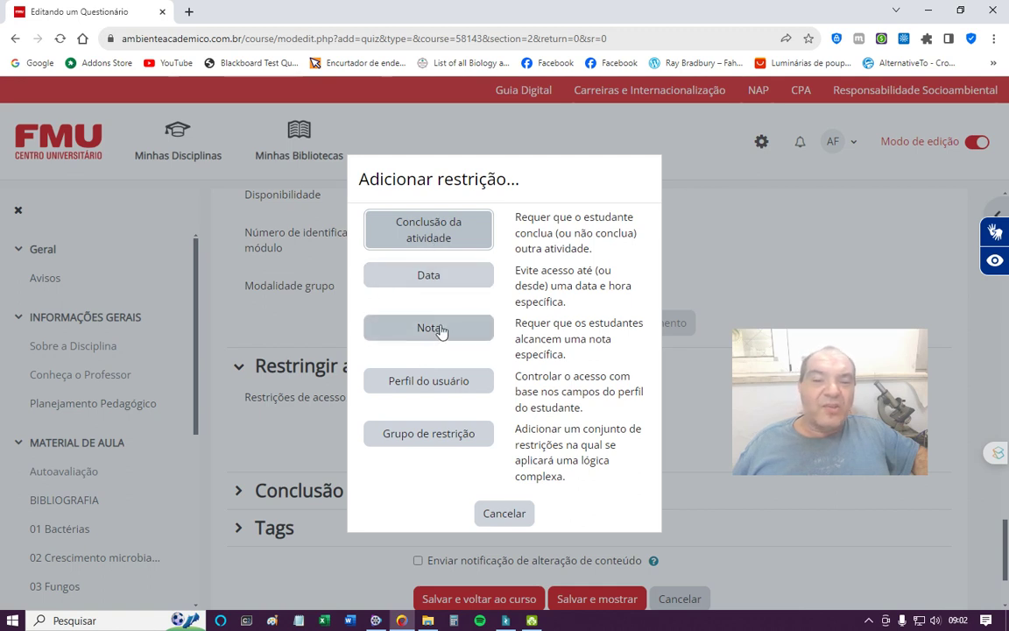
{"action": "left_click", "coordinate": [524, 517]}
Step: Expand Conclusão de atividade, then save the quiz and return to the course
{"action": "scroll", "coordinate": [667, 439], "scroll_direction": "down", "scroll_amount": 3}
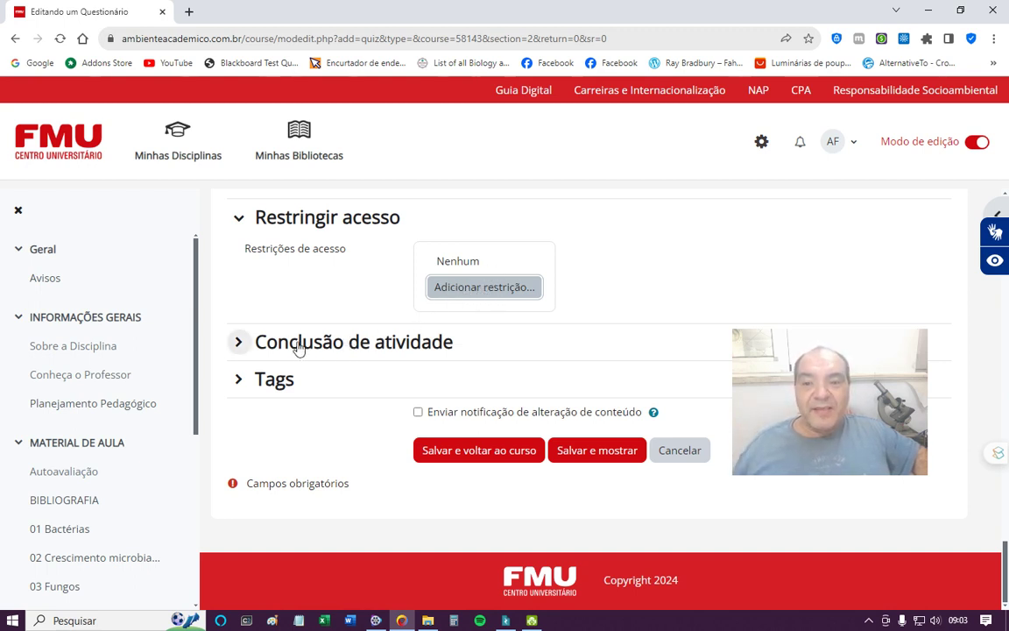
{"action": "left_click", "coordinate": [258, 345]}
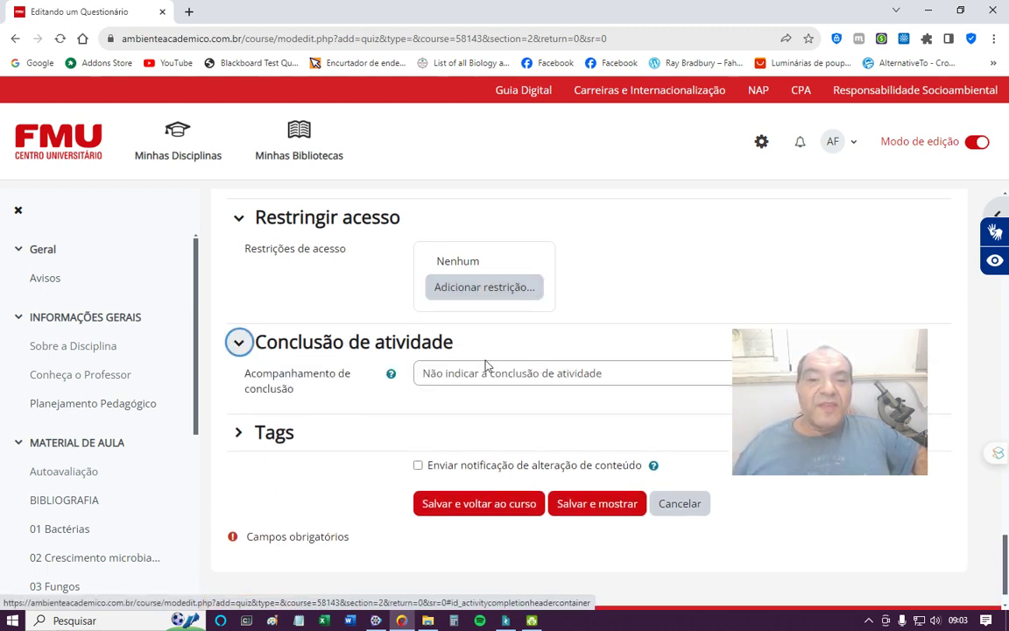
{"action": "scroll", "coordinate": [350, 403], "scroll_direction": "down", "scroll_amount": 1}
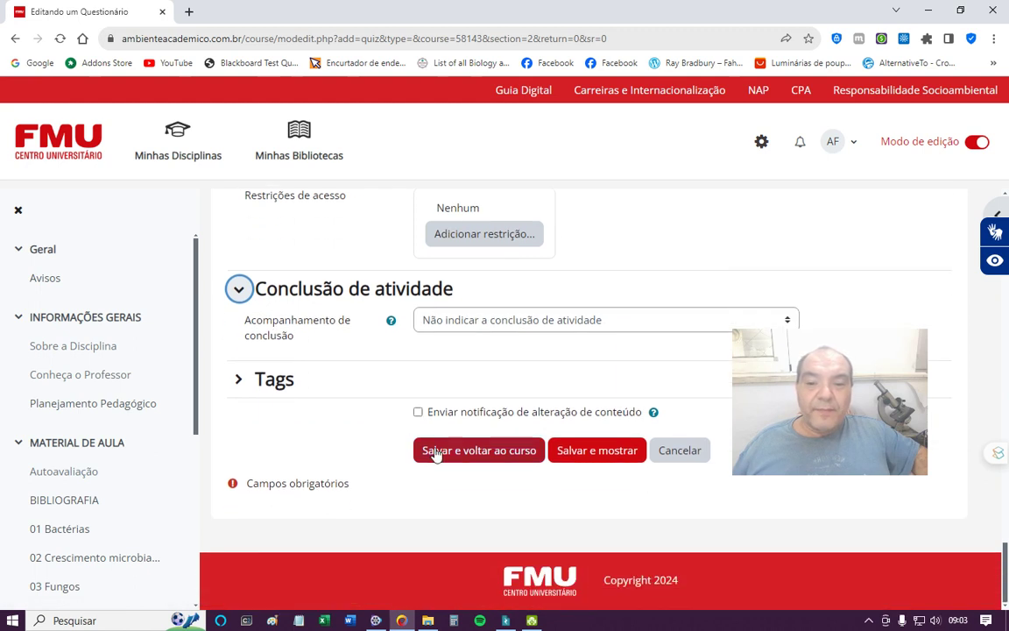
{"action": "left_click", "coordinate": [436, 452]}
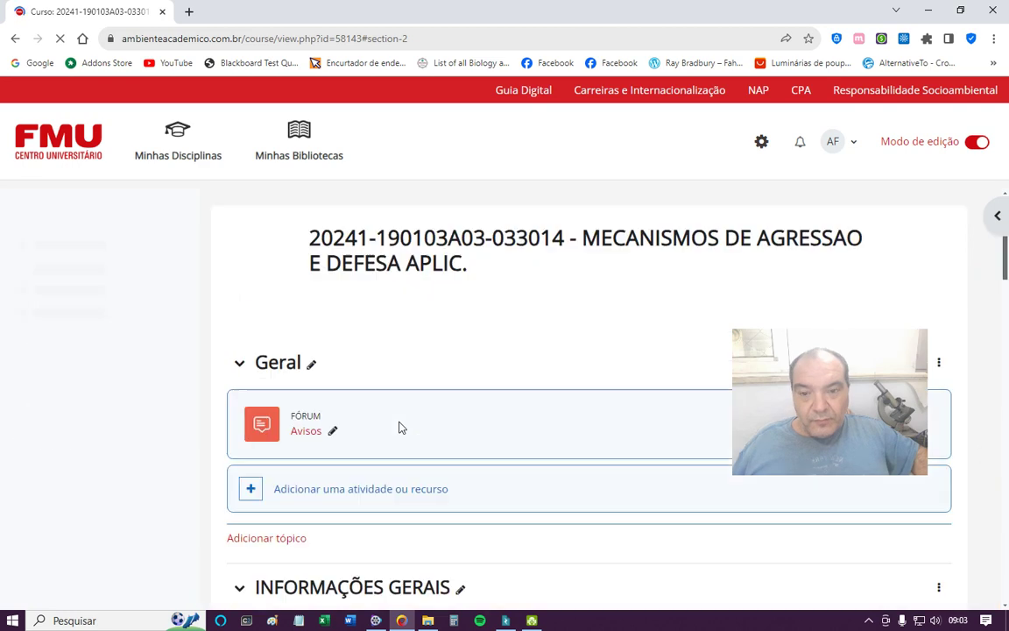
Step: Find the quiz prova a1.1 at the end of MATERIAL DE AULA and open its settings for editing
{"action": "scroll", "coordinate": [388, 417], "scroll_direction": "down", "scroll_amount": 10}
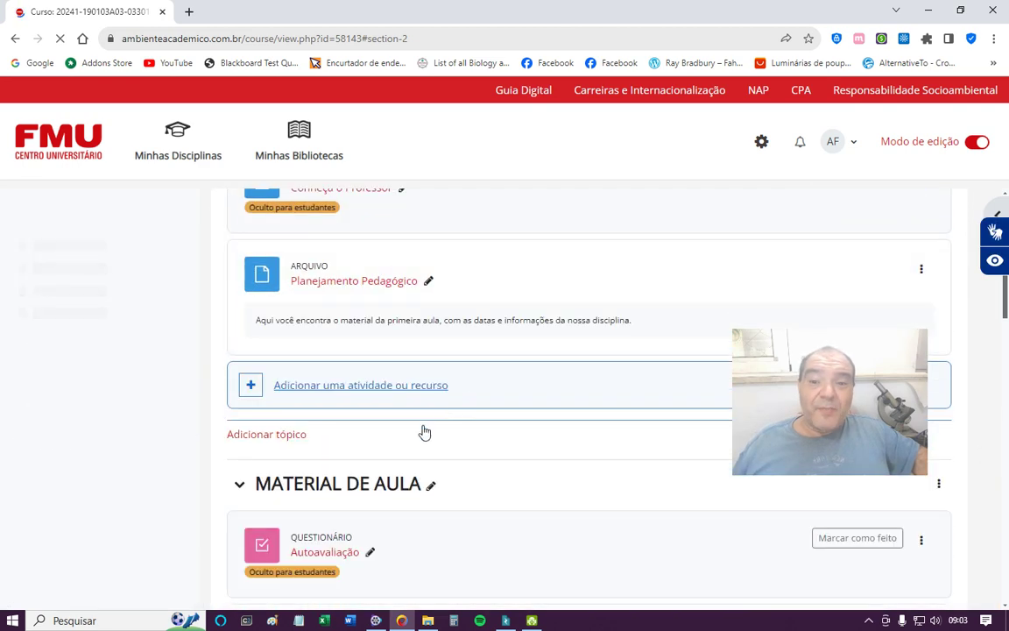
{"action": "scroll", "coordinate": [382, 412], "scroll_direction": "down", "scroll_amount": 15}
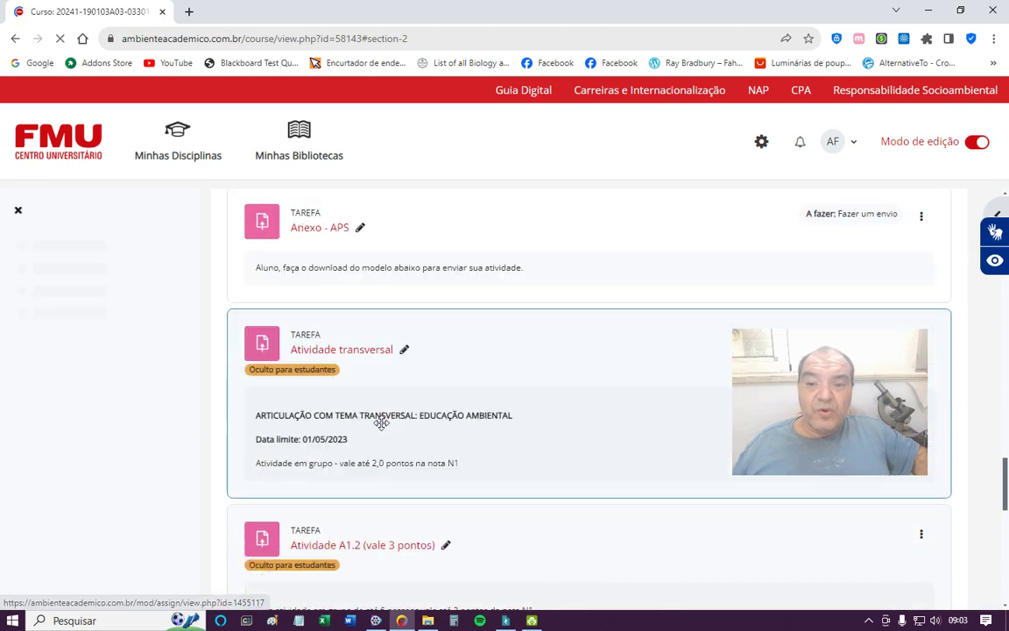
{"action": "scroll", "coordinate": [379, 426], "scroll_direction": "down", "scroll_amount": 5}
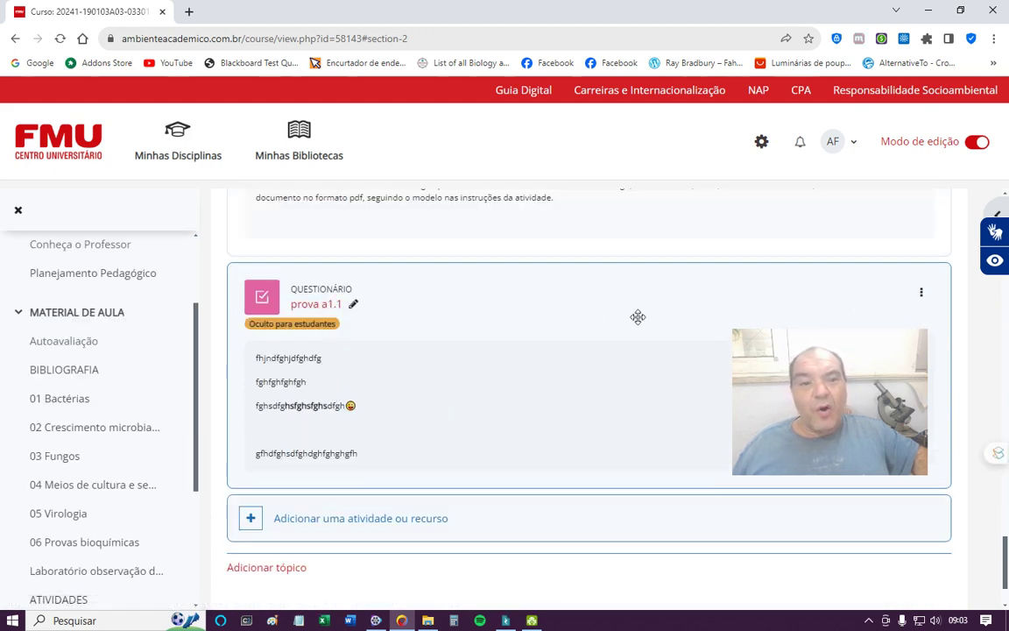
{"action": "left_click", "coordinate": [924, 297]}
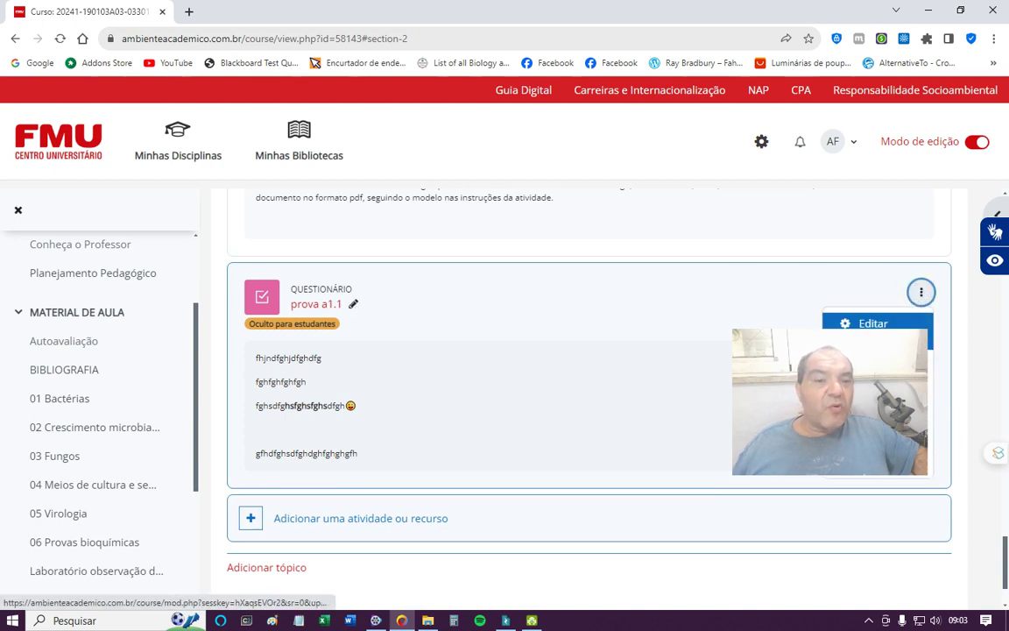
{"action": "left_click", "coordinate": [866, 324]}
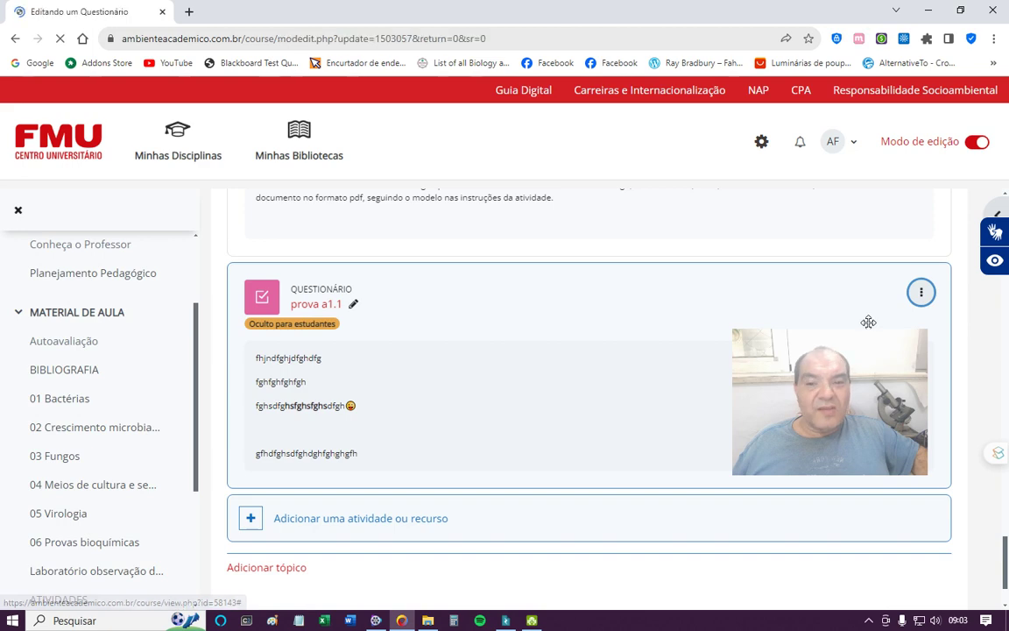
Step: Look over the saved settings sections of prova a1.1 and open the quiz's Questões page
{"action": "scroll", "coordinate": [531, 374], "scroll_direction": "down", "scroll_amount": 2}
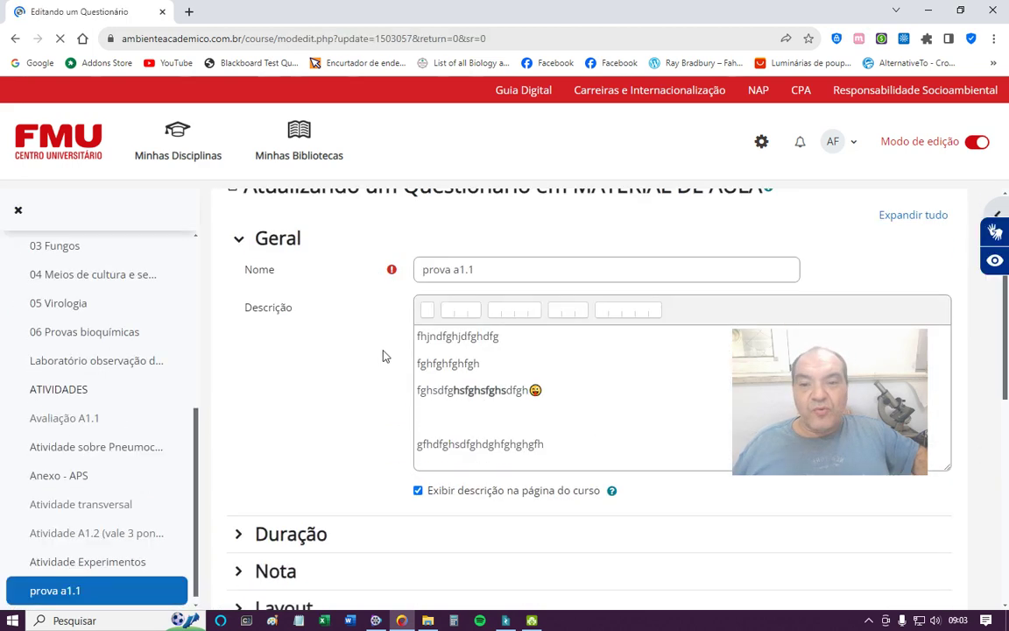
{"action": "scroll", "coordinate": [362, 383], "scroll_direction": "down", "scroll_amount": 2}
{"action": "scroll", "coordinate": [270, 366], "scroll_direction": "down", "scroll_amount": 5}
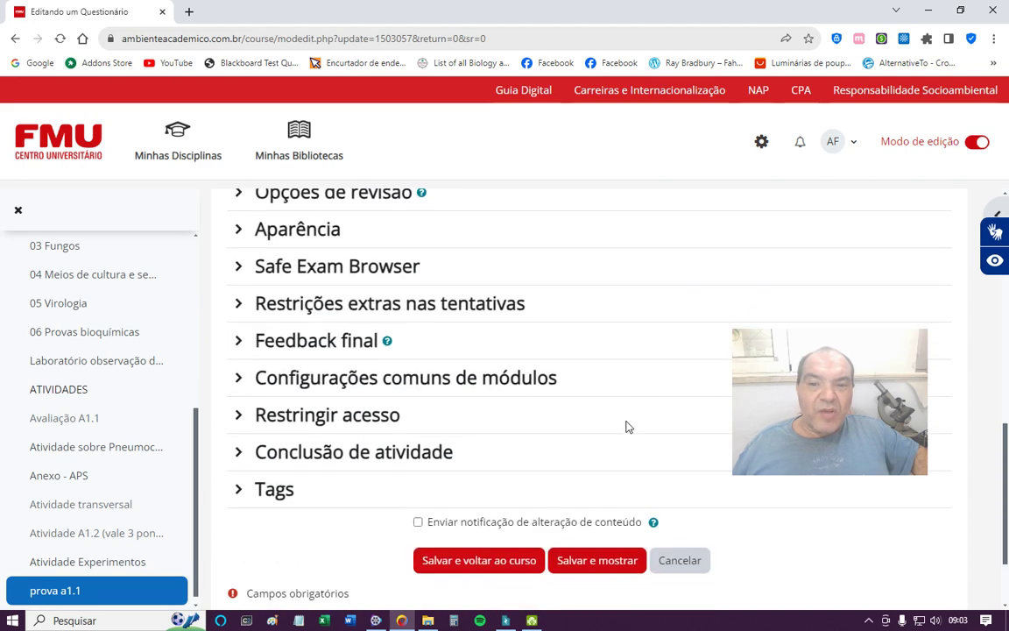
{"action": "scroll", "coordinate": [429, 394], "scroll_direction": "up", "scroll_amount": 10}
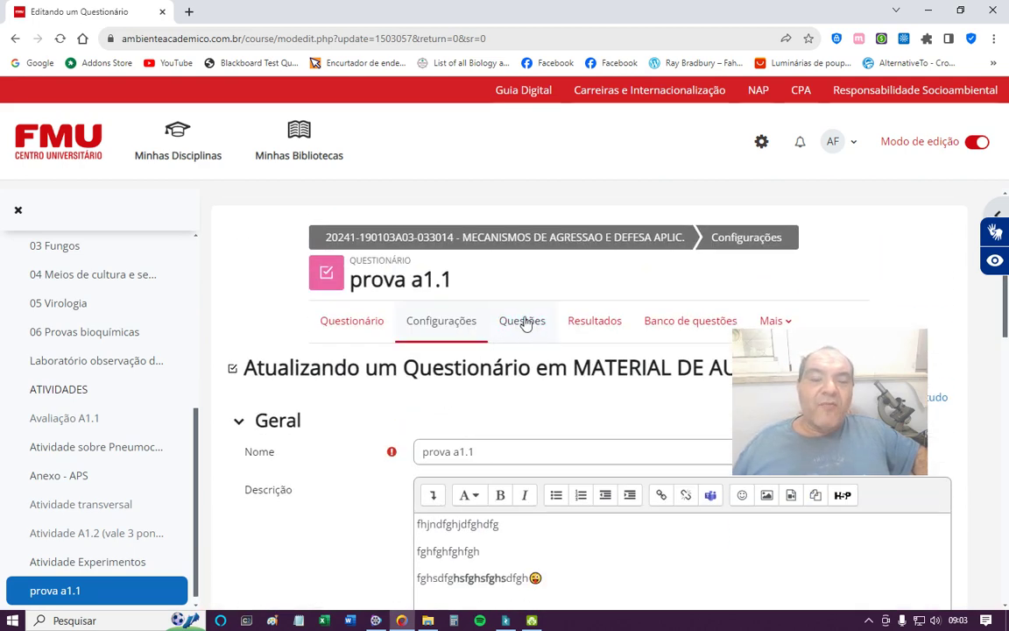
{"action": "left_click", "coordinate": [528, 324]}
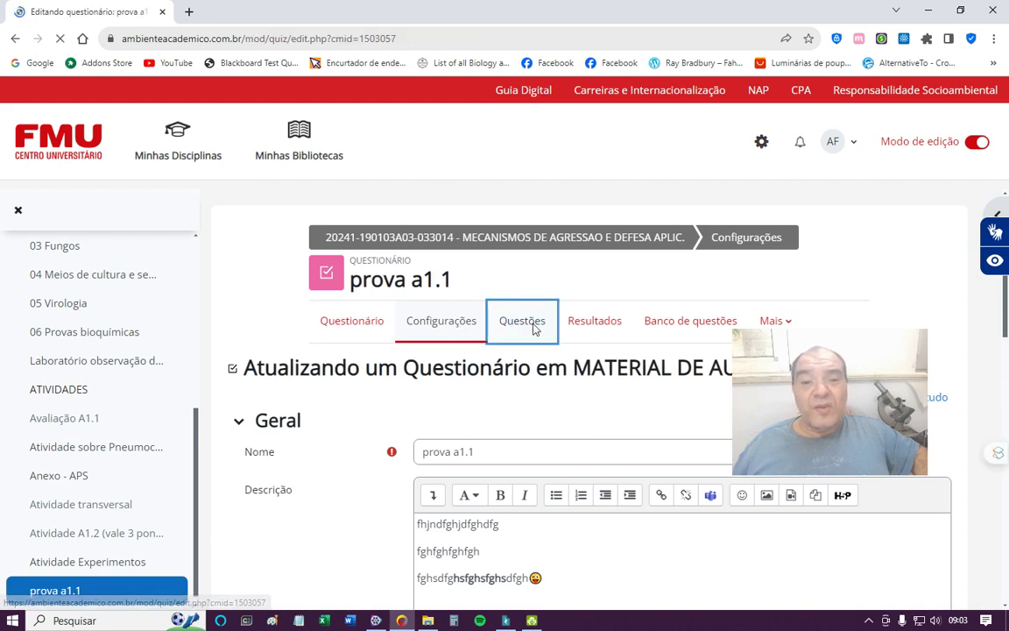
Step: Examine the Questões page of prova a1.1, then view its Banco de questões and the additional quiz options
{"action": "scroll", "coordinate": [590, 444], "scroll_direction": "down", "scroll_amount": 3}
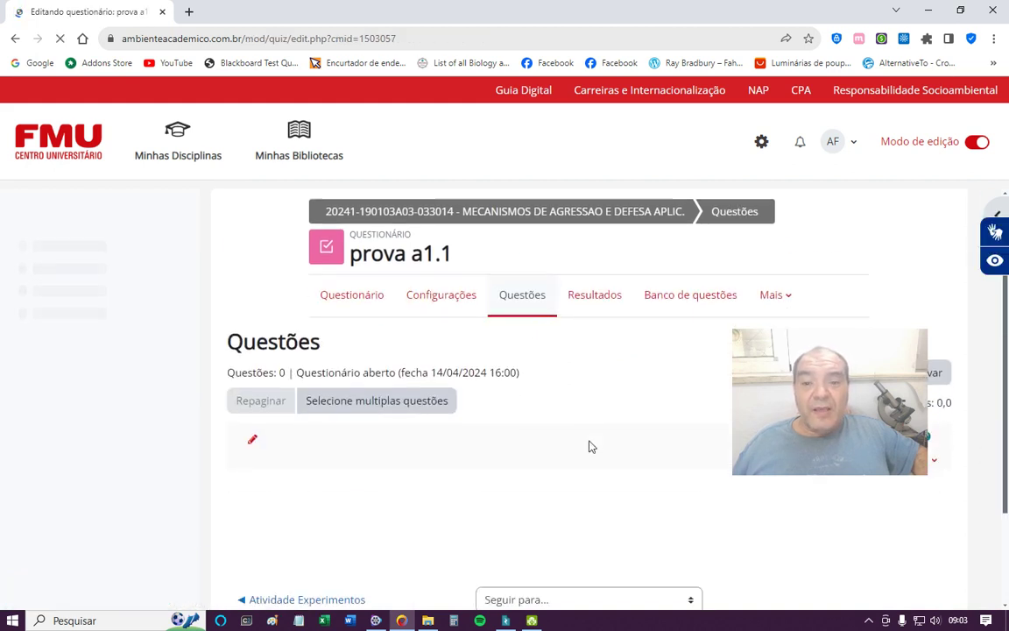
{"action": "scroll", "coordinate": [602, 328], "scroll_direction": "up", "scroll_amount": 2}
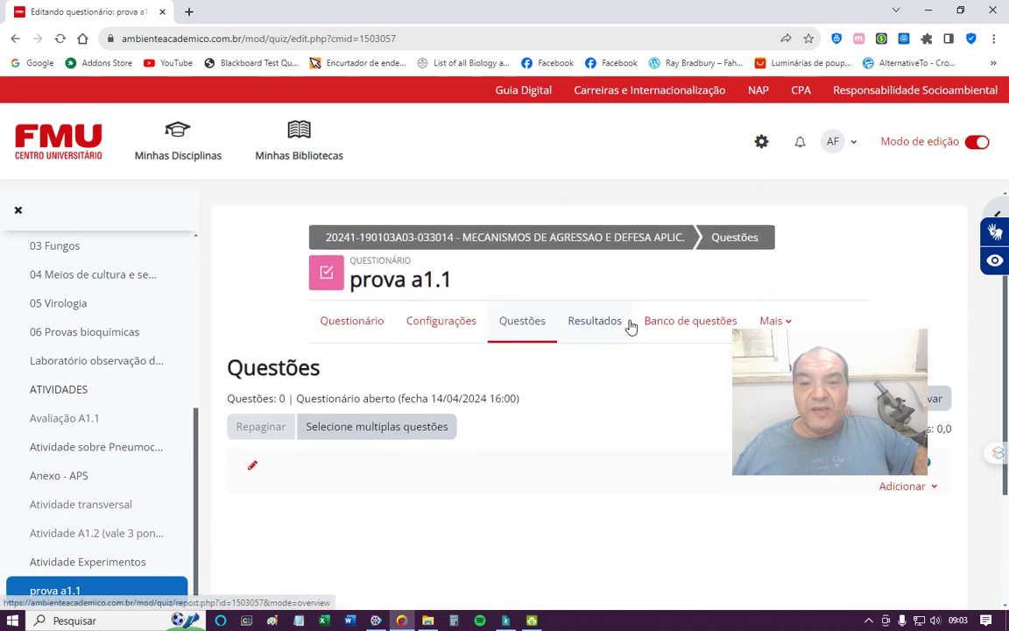
{"action": "left_click", "coordinate": [700, 325]}
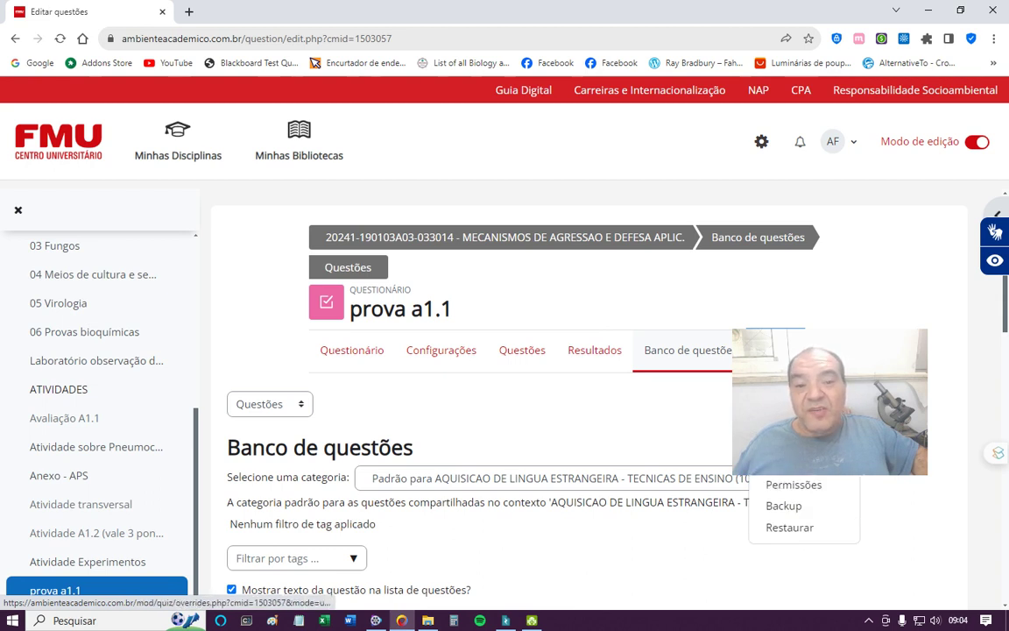
{"action": "left_click", "coordinate": [594, 419]}
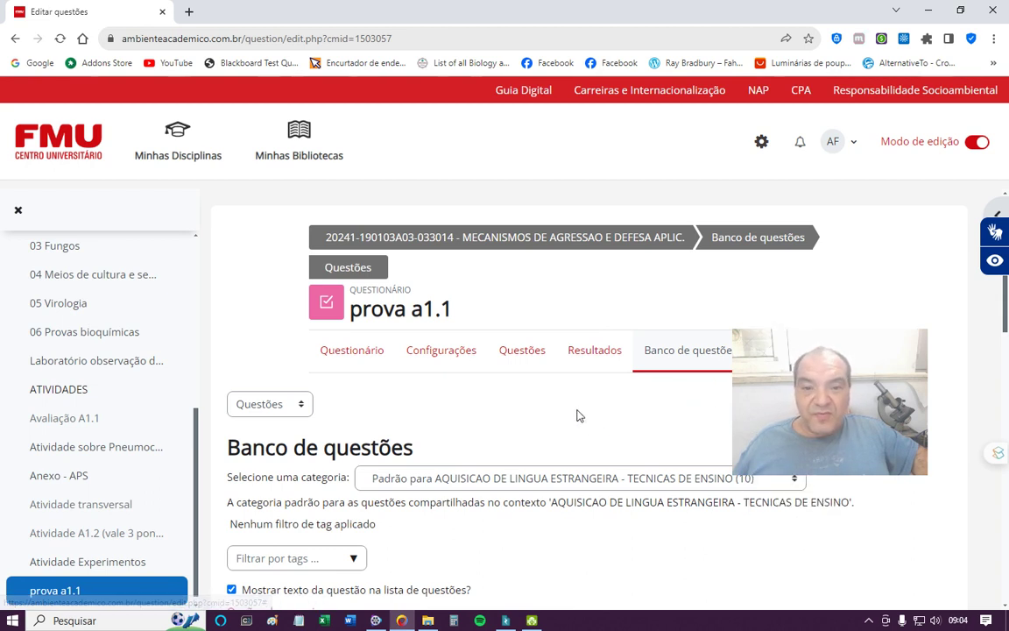
Step: Return to the quiz's Questões page and examine the descriptions of the new-question types from Múltipla escolha to Dissertação without adding one
{"action": "left_click", "coordinate": [521, 351]}
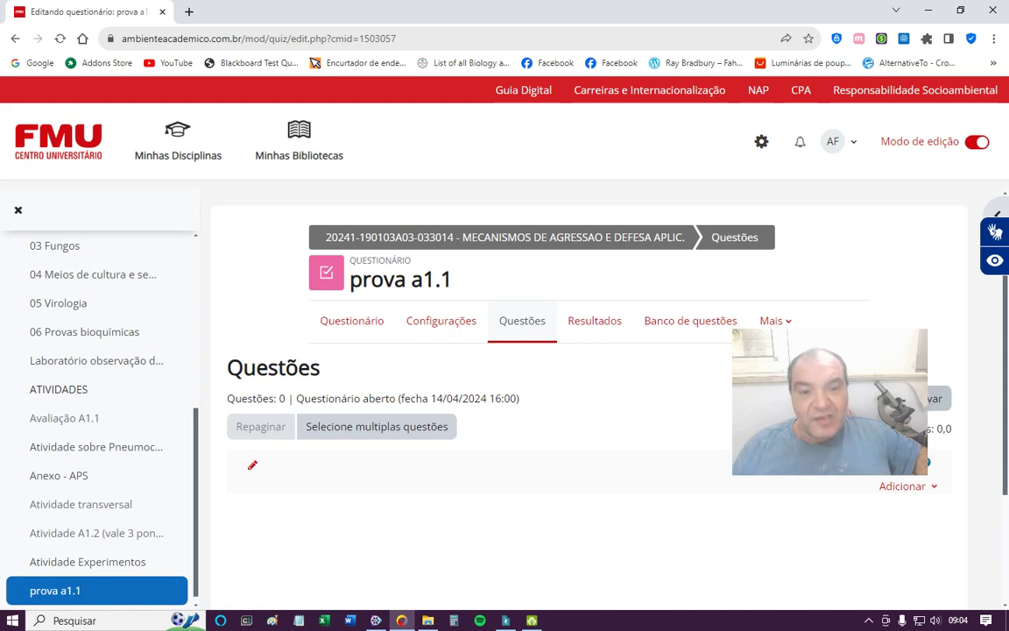
{"action": "left_click", "coordinate": [933, 400]}
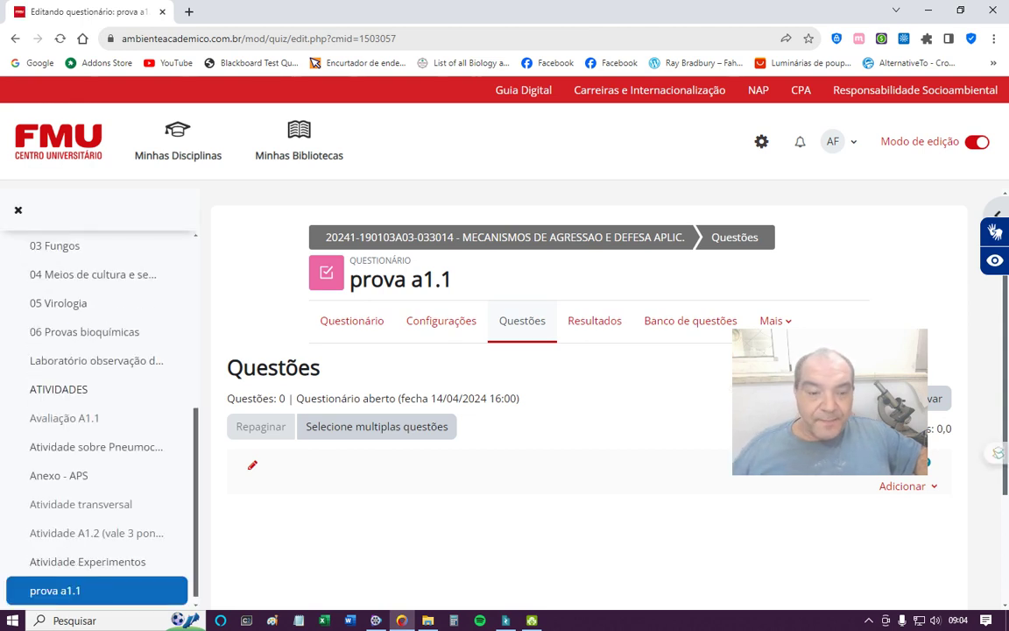
{"action": "left_click", "coordinate": [918, 489]}
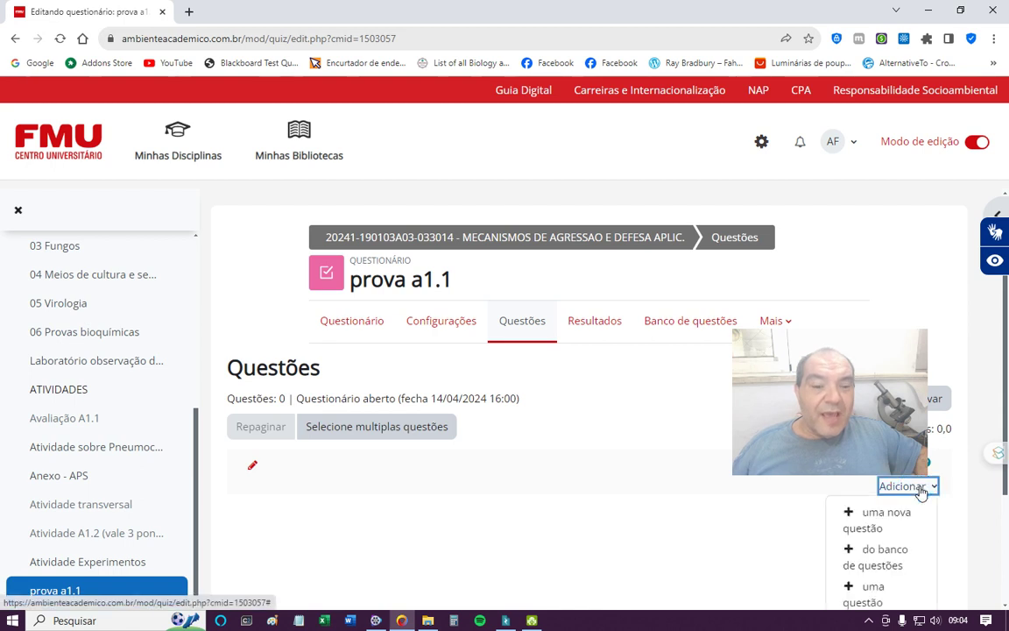
{"action": "left_click", "coordinate": [877, 521]}
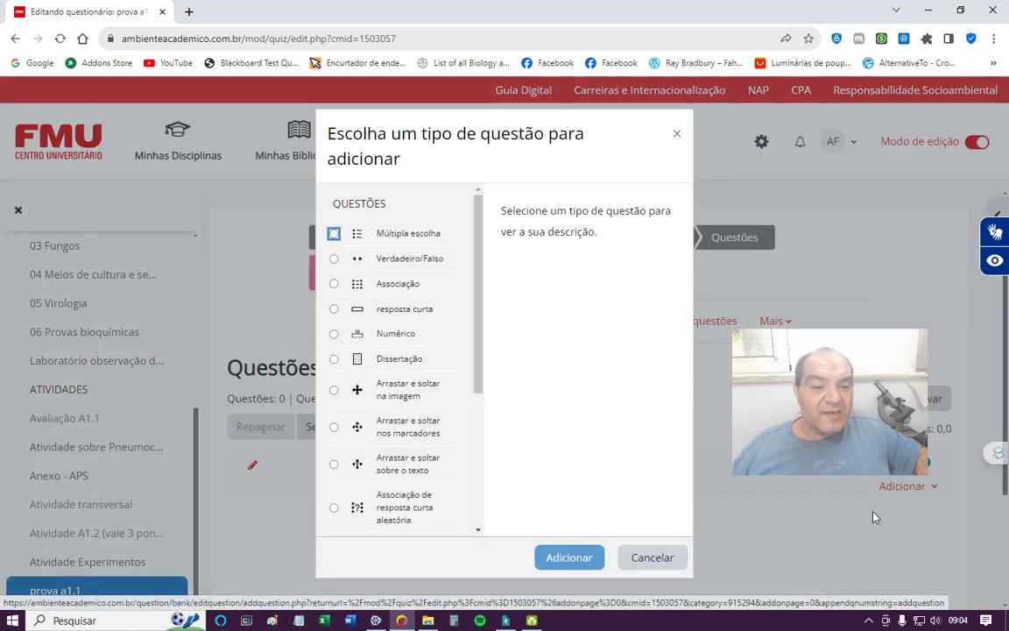
{"action": "left_click", "coordinate": [336, 235]}
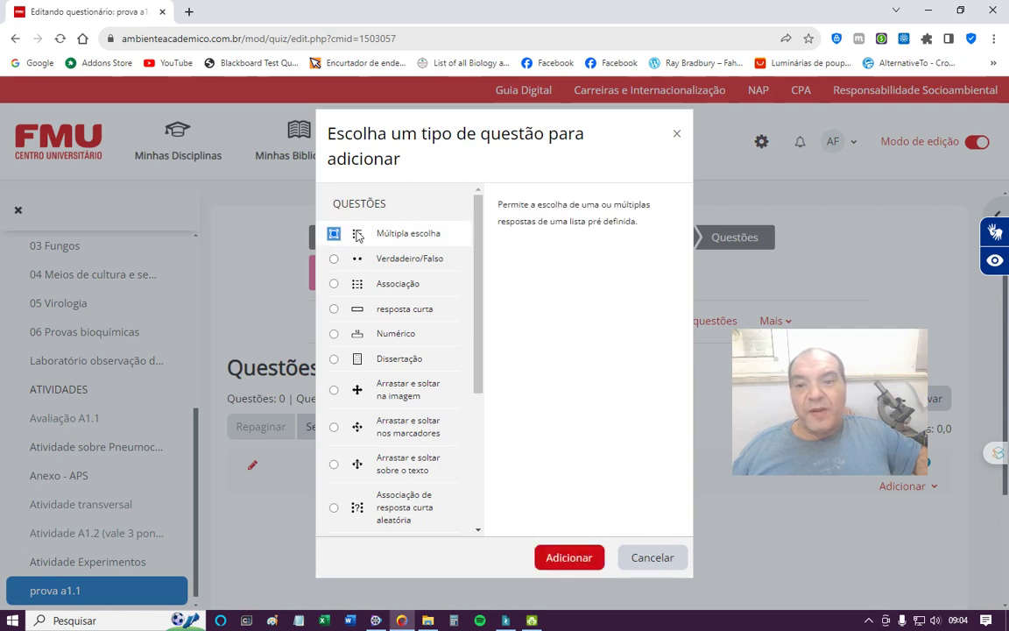
{"action": "left_click", "coordinate": [334, 260]}
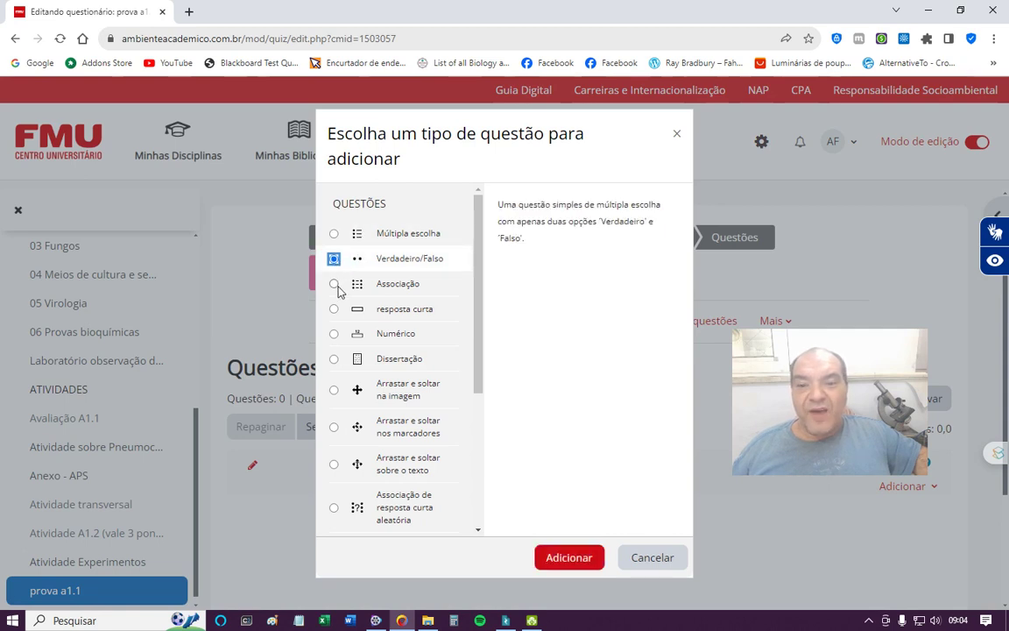
{"action": "left_click", "coordinate": [334, 285]}
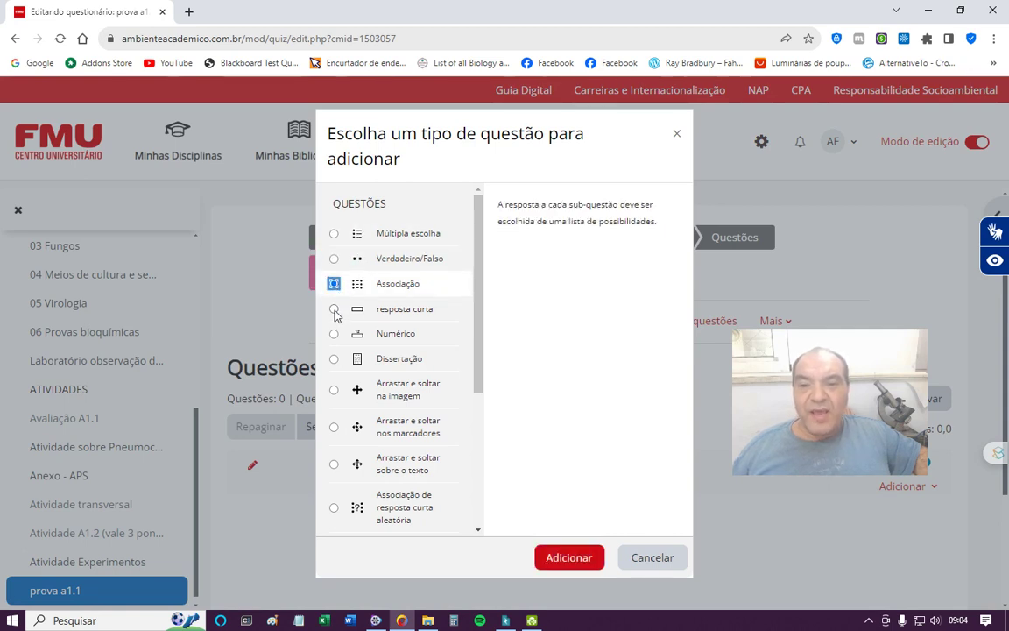
{"action": "left_click", "coordinate": [333, 310]}
{"action": "left_click", "coordinate": [334, 334]}
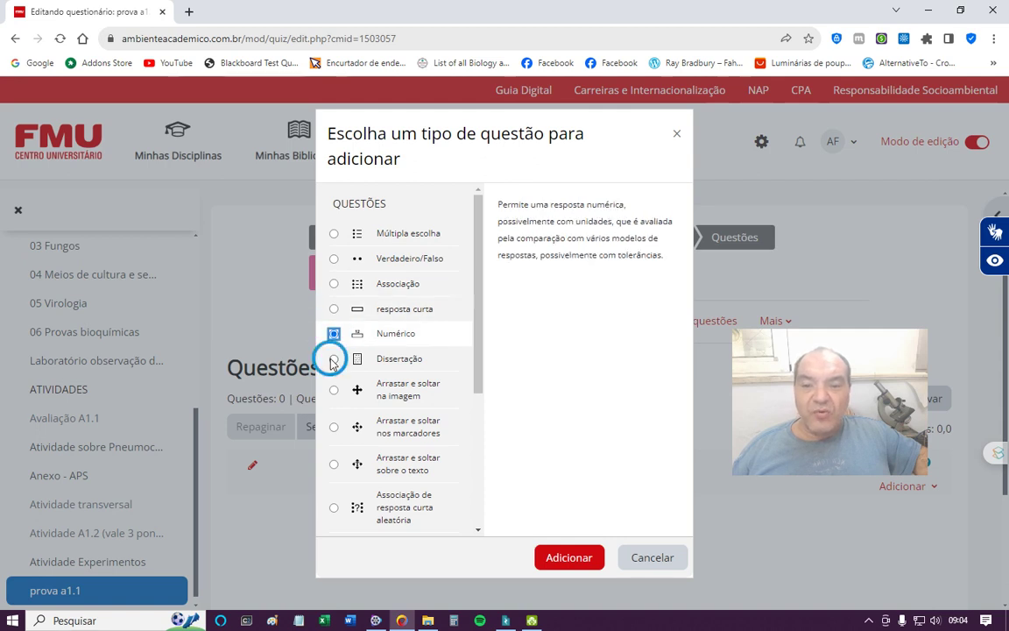
{"action": "left_click", "coordinate": [334, 360]}
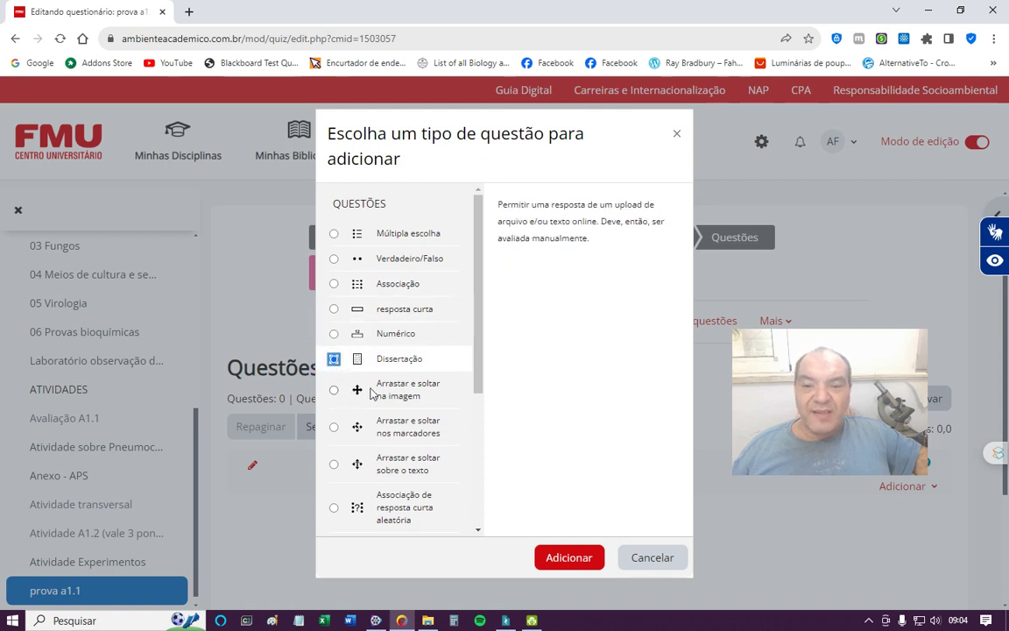
{"action": "left_click", "coordinate": [654, 558]}
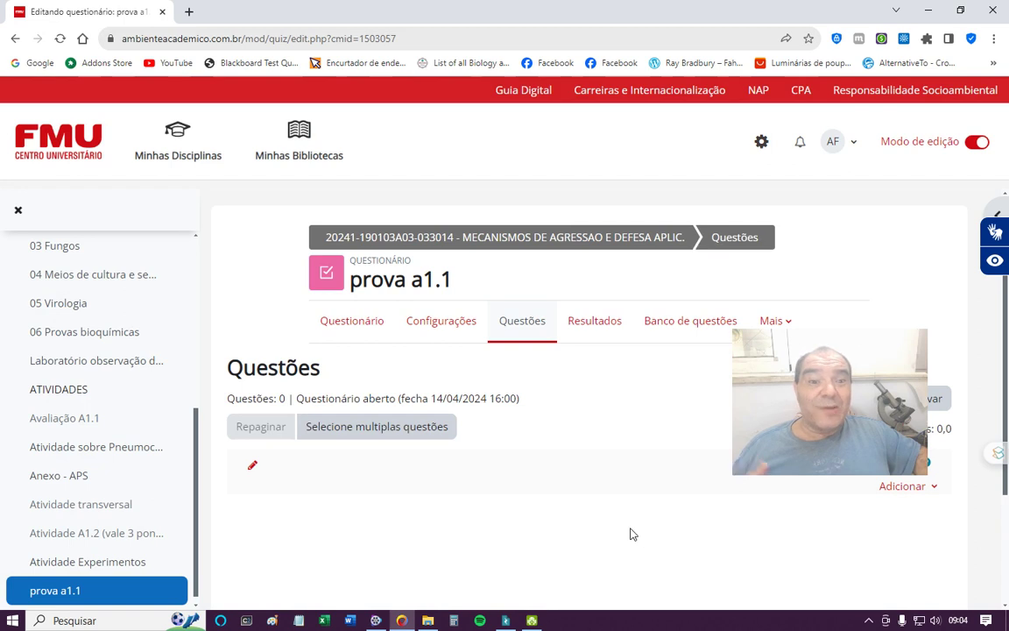
Step: Add the question "não pode pular" from the question bank category não pode pular to the quiz
{"action": "left_click", "coordinate": [917, 489]}
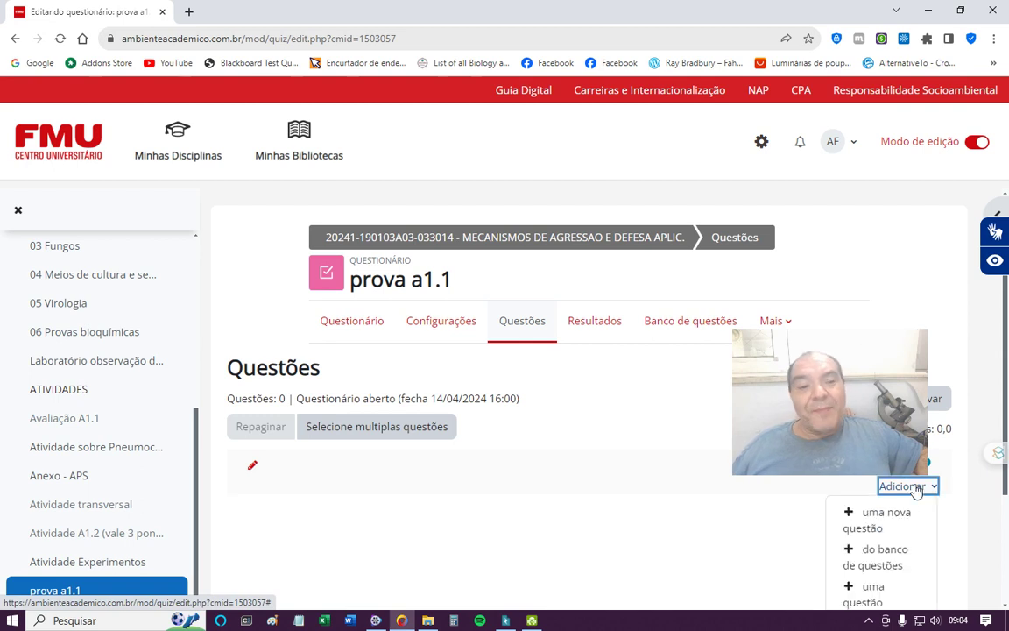
{"action": "scroll", "coordinate": [916, 489], "scroll_direction": "down", "scroll_amount": 2}
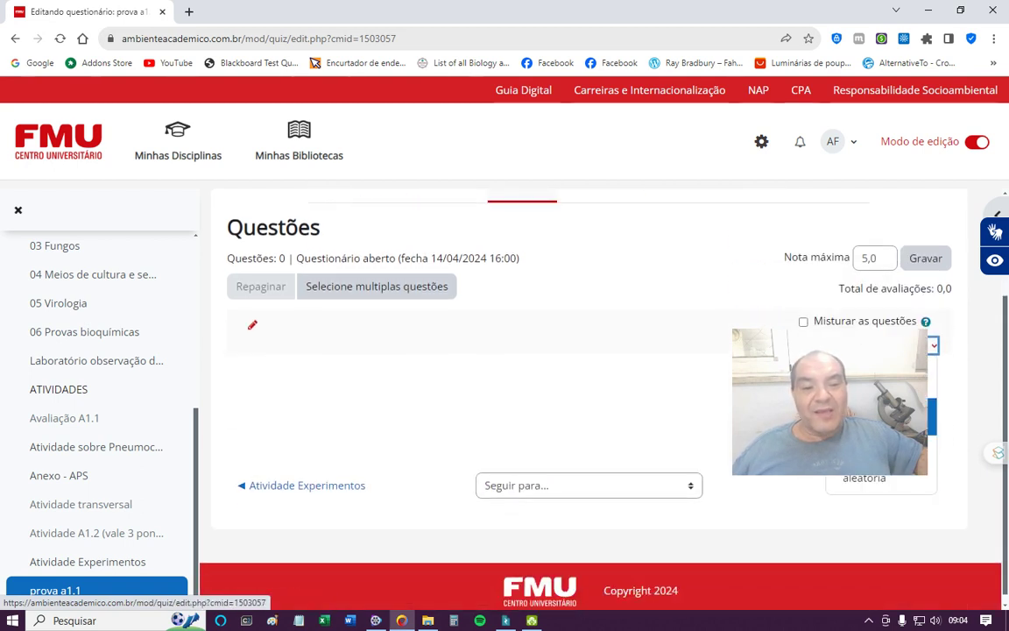
{"action": "left_click", "coordinate": [876, 416]}
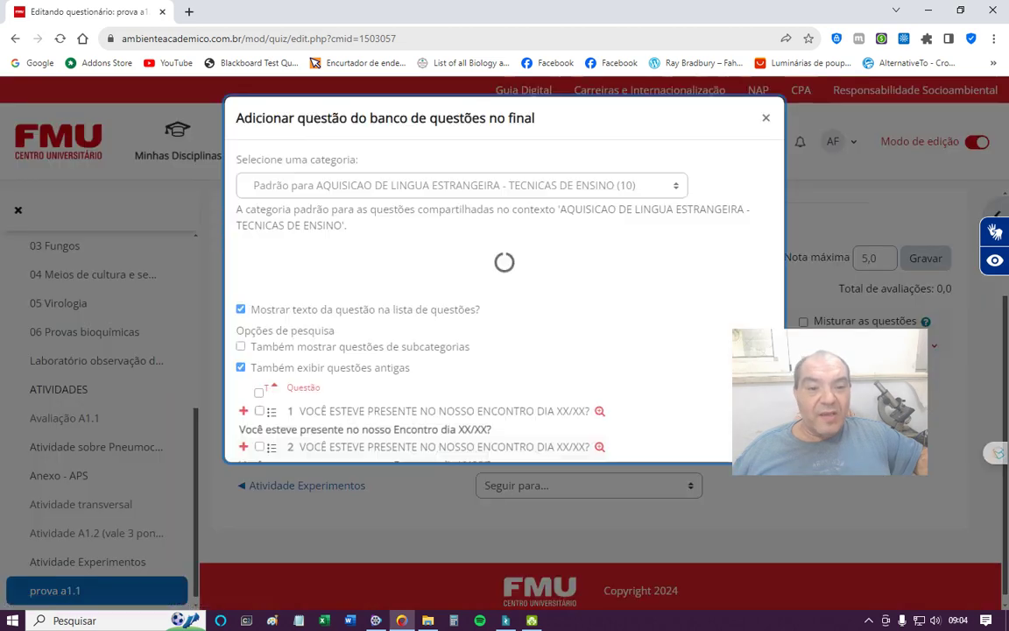
{"action": "left_click", "coordinate": [554, 185]}
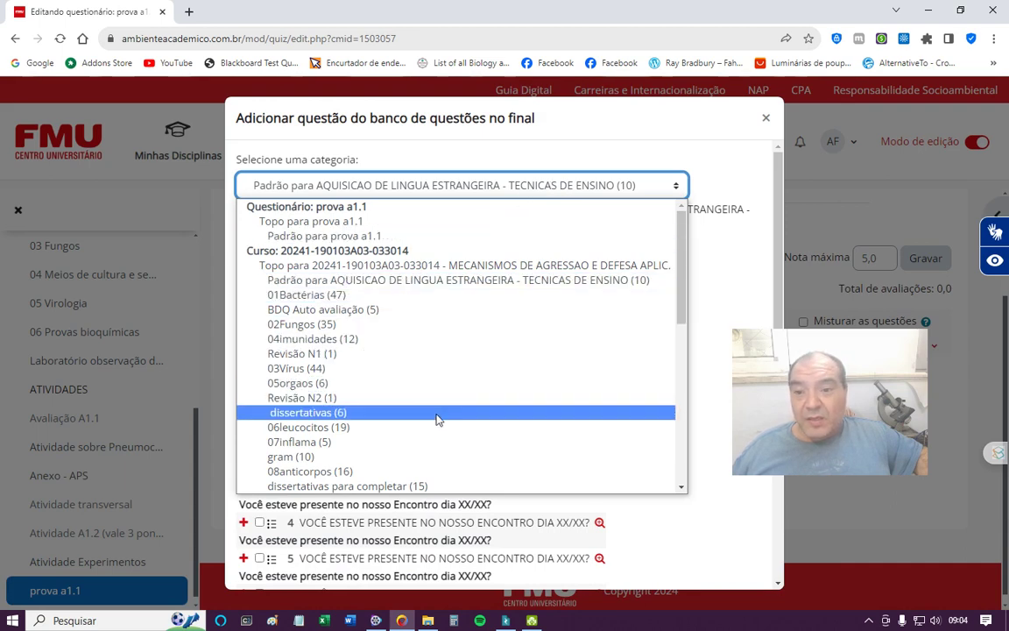
{"action": "scroll", "coordinate": [438, 419], "scroll_direction": "down", "scroll_amount": 3}
{"action": "left_click", "coordinate": [368, 466]}
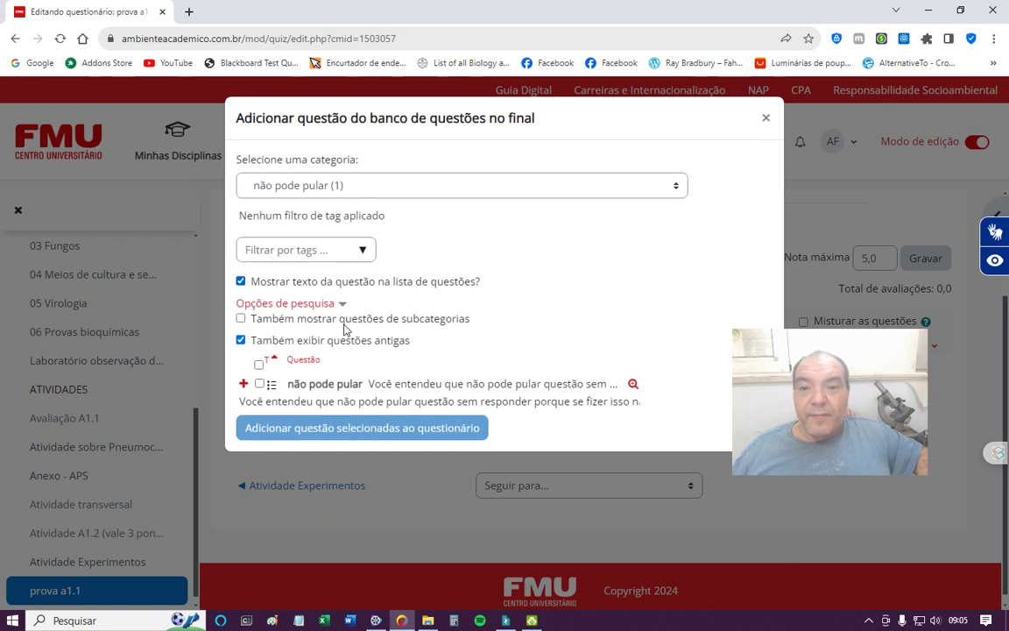
{"action": "left_click", "coordinate": [261, 386]}
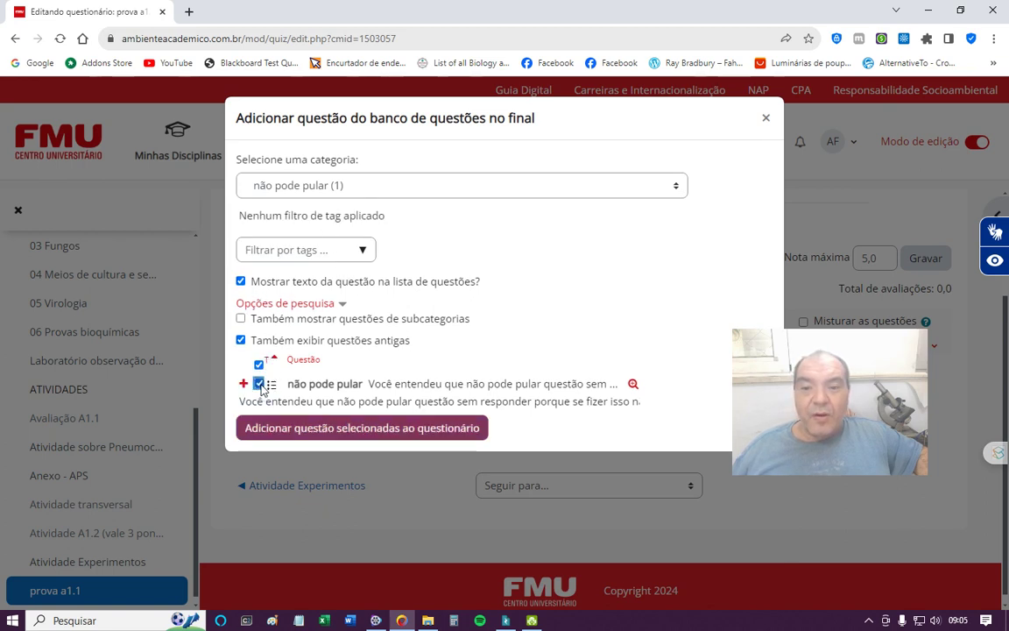
{"action": "left_click", "coordinate": [354, 435]}
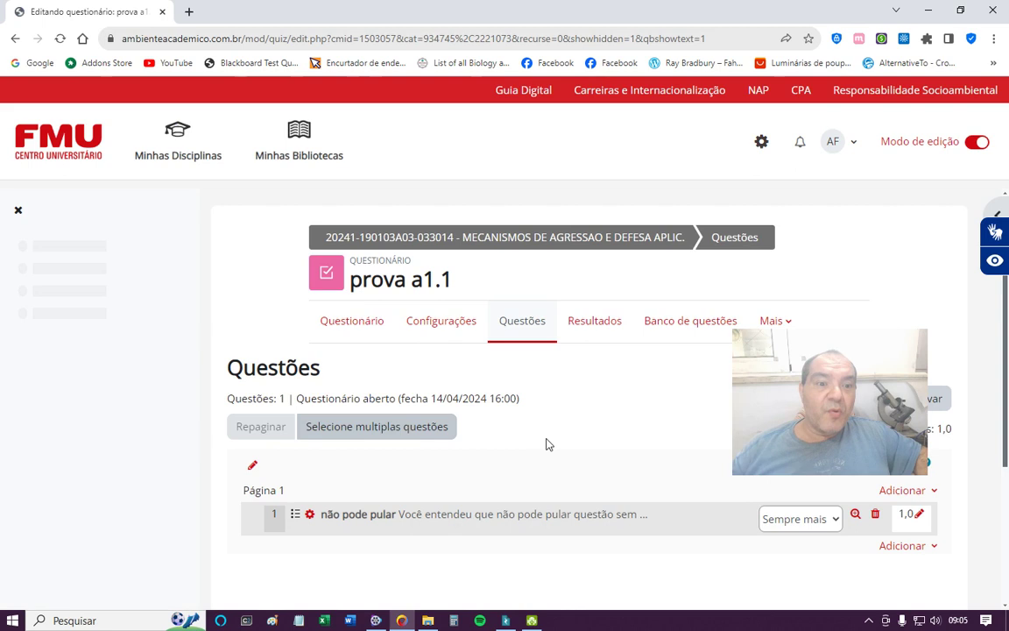
Step: Add 2 random questions from the category 01Bactérias at the end of the quiz
{"action": "scroll", "coordinate": [666, 450], "scroll_direction": "down", "scroll_amount": 2}
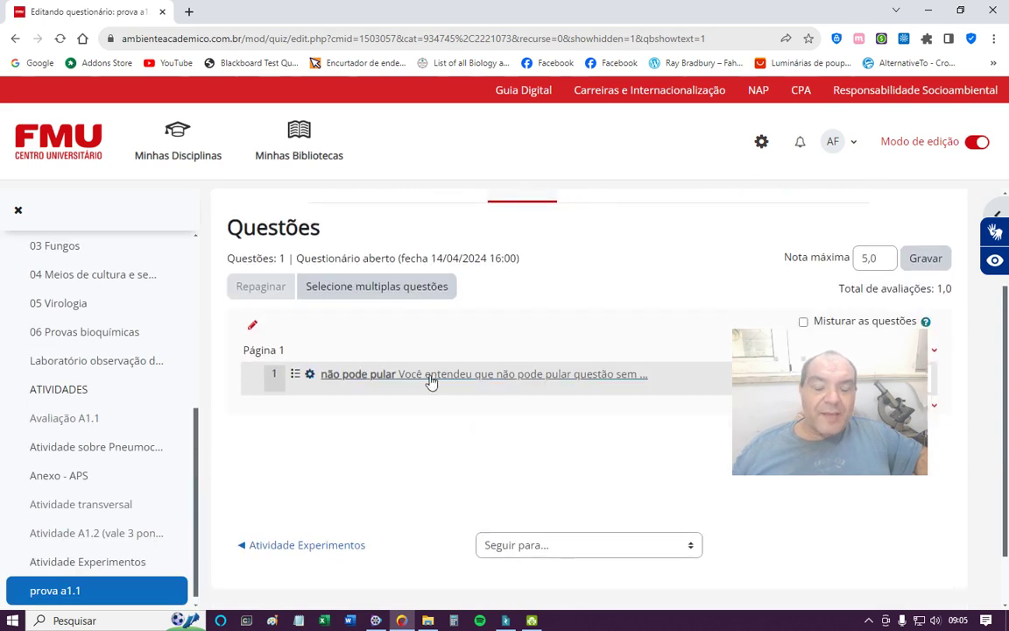
{"action": "left_click", "coordinate": [932, 406]}
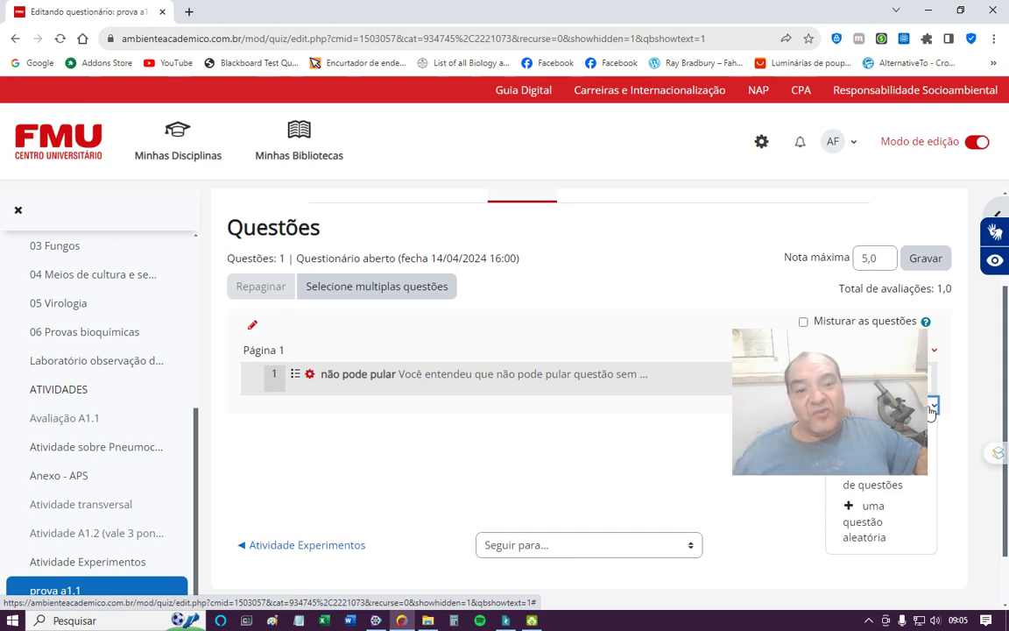
{"action": "left_click", "coordinate": [865, 529]}
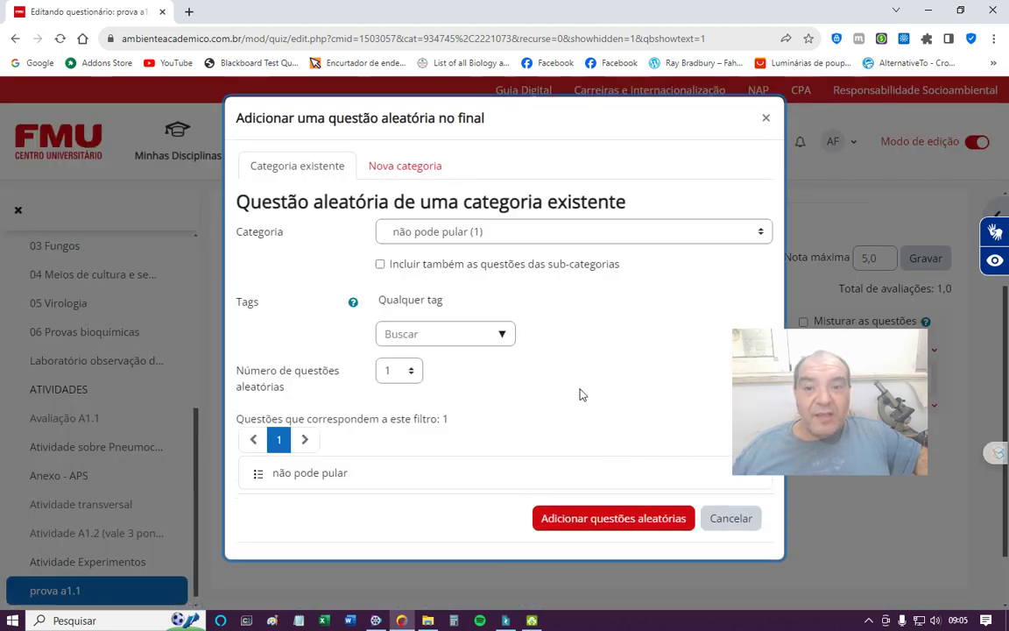
{"action": "left_click", "coordinate": [514, 232]}
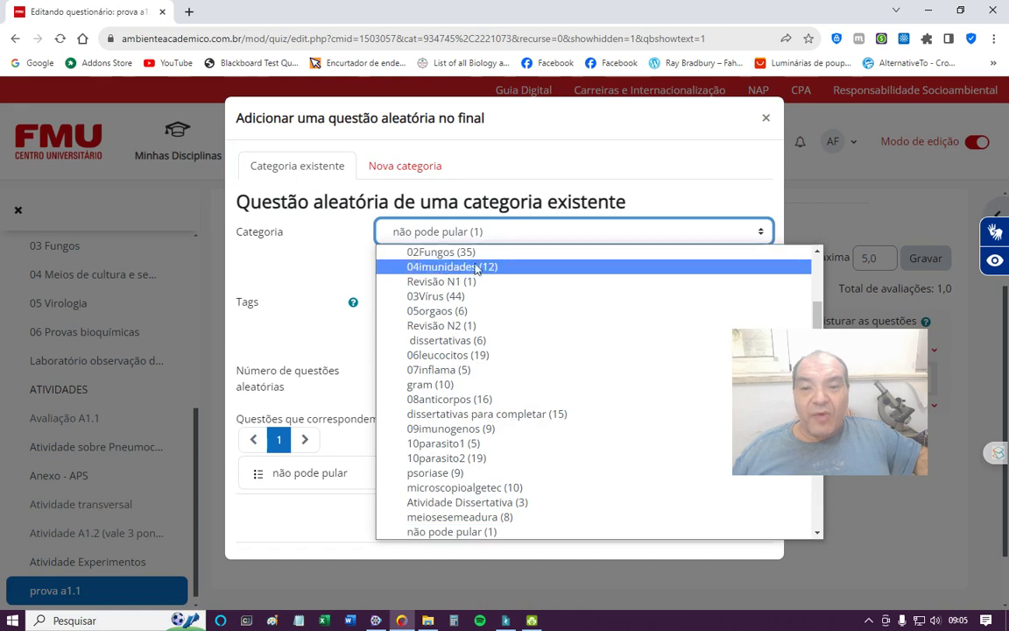
{"action": "scroll", "coordinate": [482, 302], "scroll_direction": "up", "scroll_amount": 3}
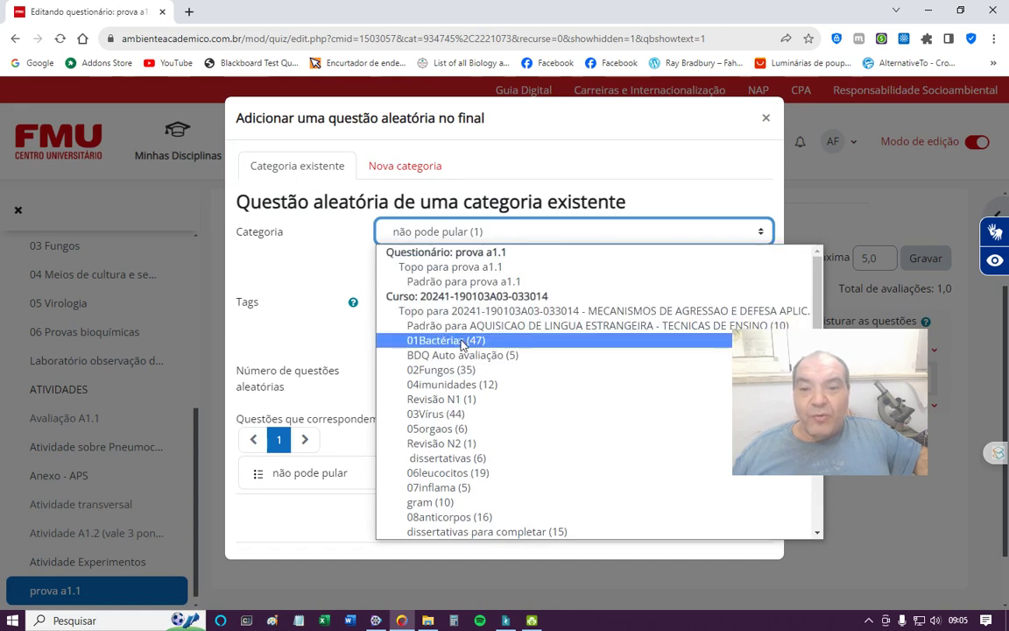
{"action": "left_click", "coordinate": [462, 344]}
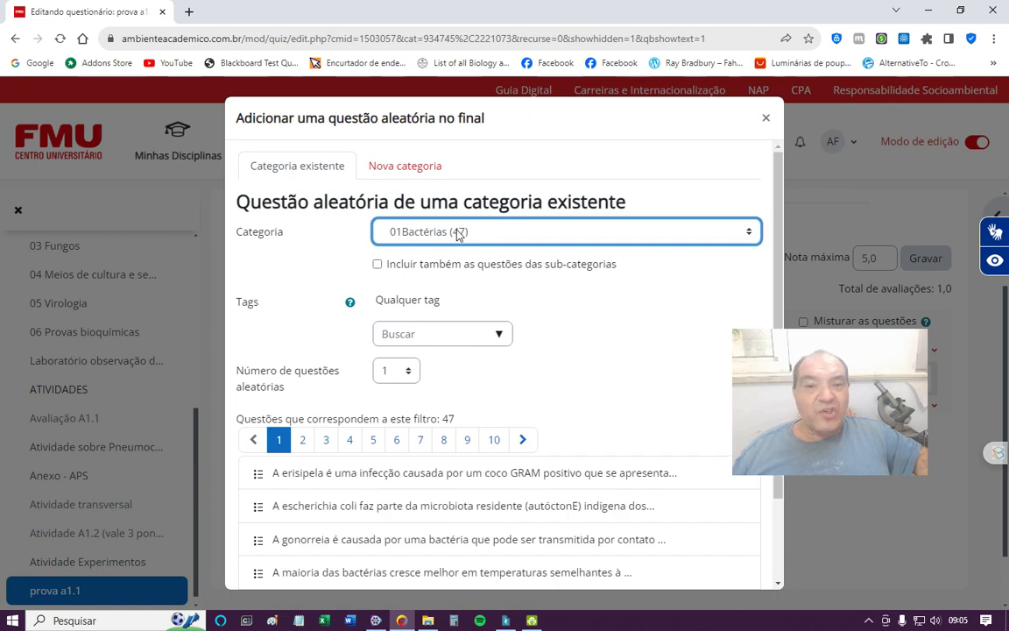
{"action": "left_click", "coordinate": [412, 375]}
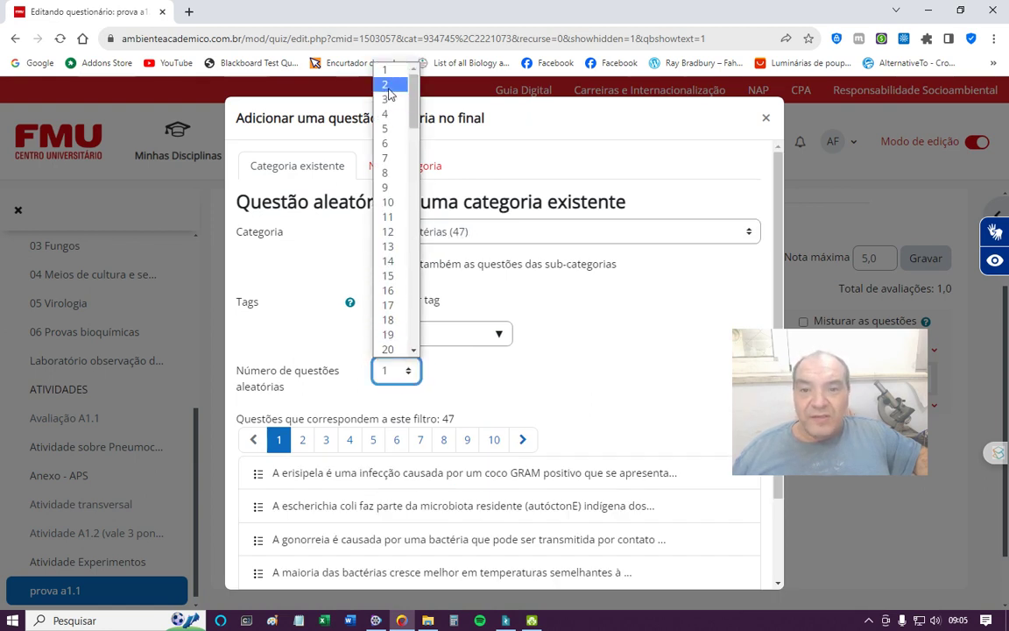
{"action": "left_click", "coordinate": [390, 85]}
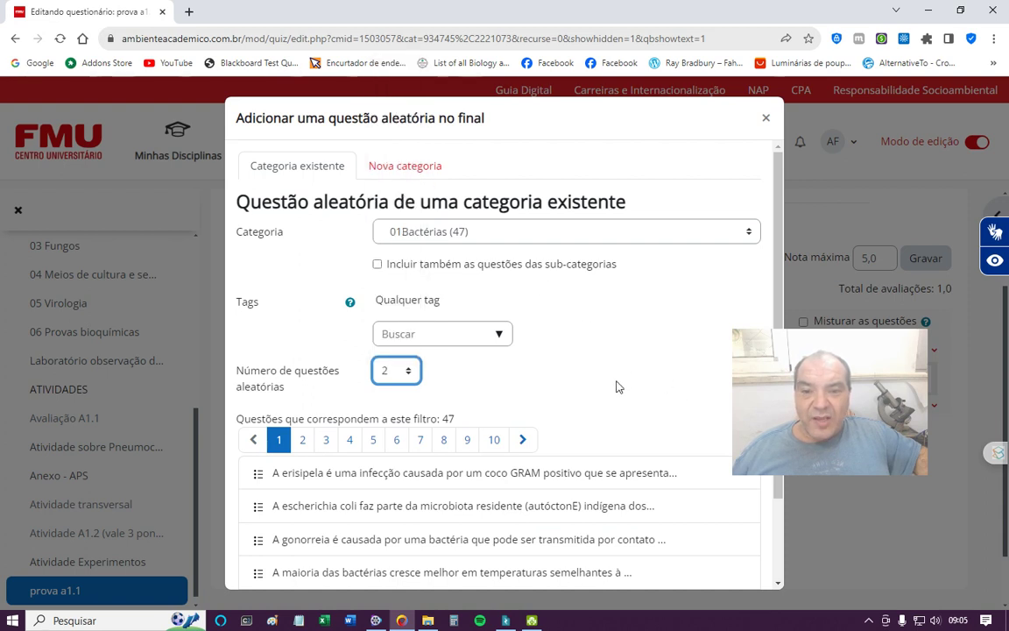
{"action": "scroll", "coordinate": [667, 422], "scroll_direction": "down", "scroll_amount": 2}
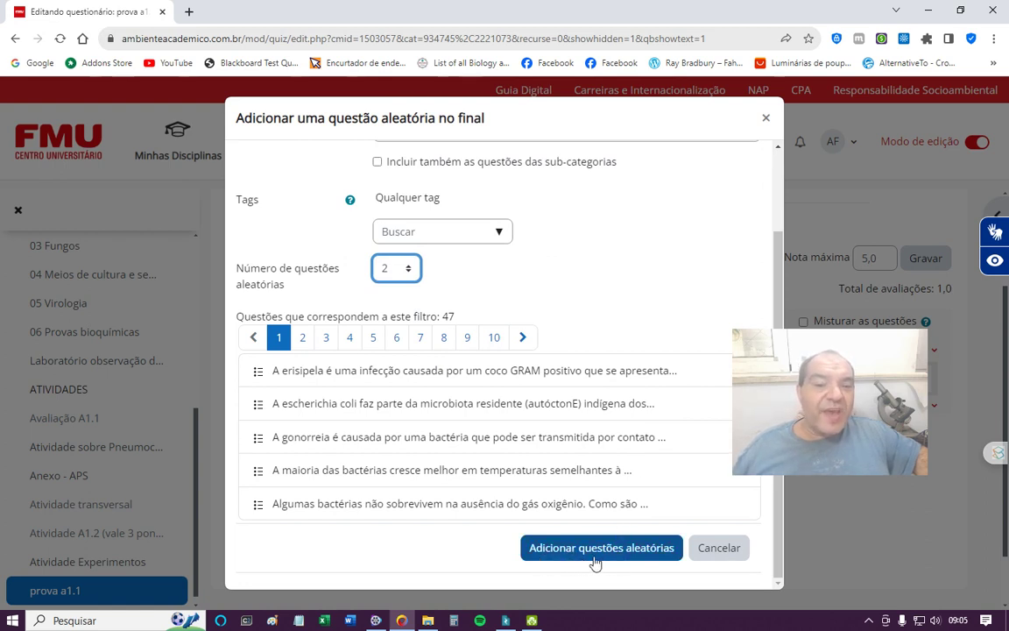
{"action": "left_click", "coordinate": [624, 557]}
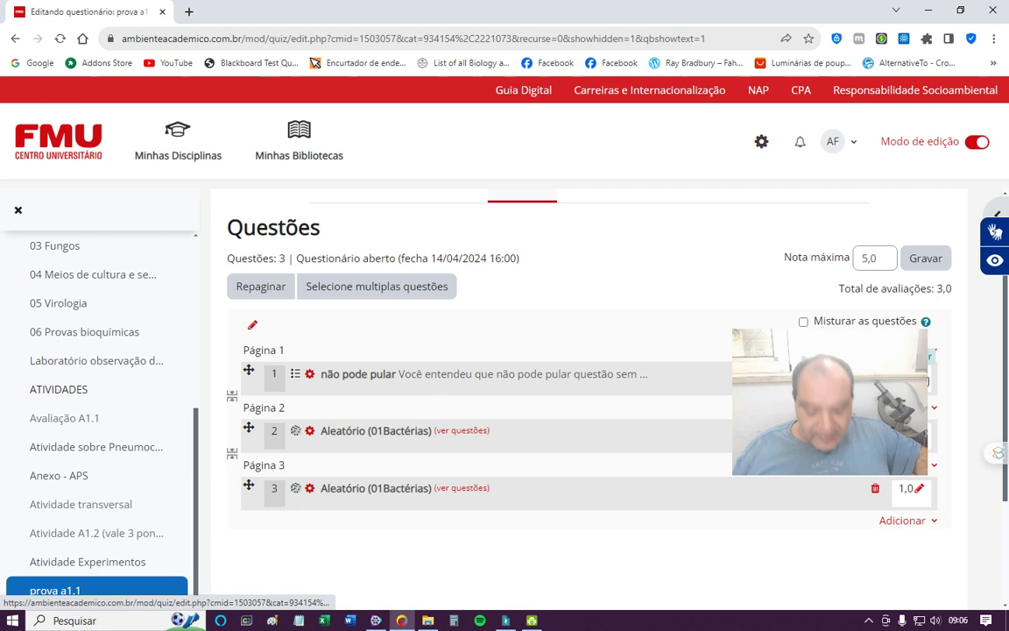
Step: Set the mark of the question "não pode pular" to 0,0
{"action": "key", "text": "Return"}
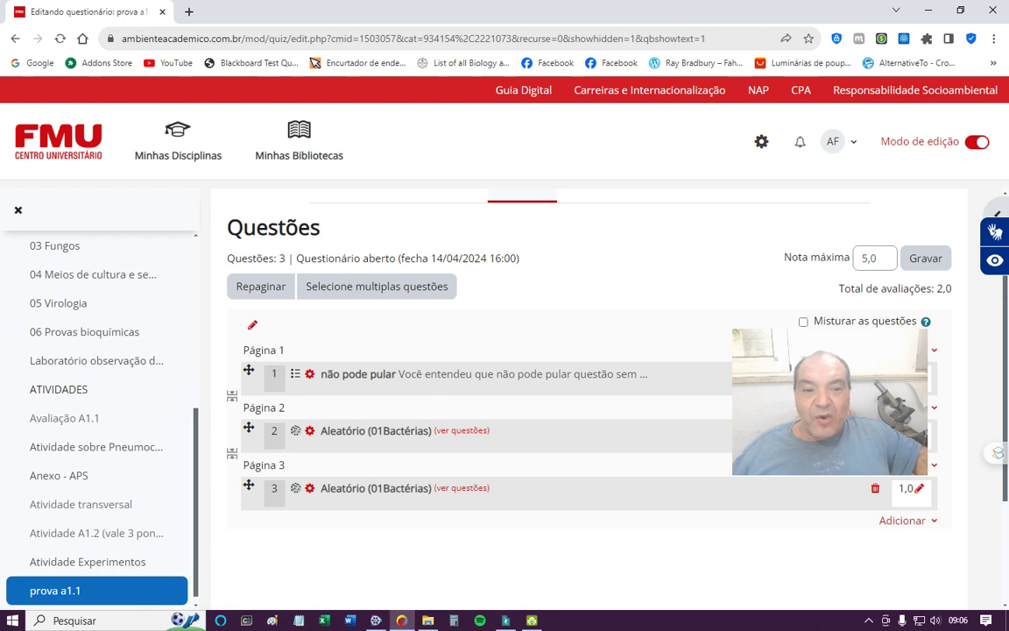
Step: Insert a section heading named "teste" before Página 2 and turn on Misturar as questões for that section
{"action": "left_click", "coordinate": [934, 407]}
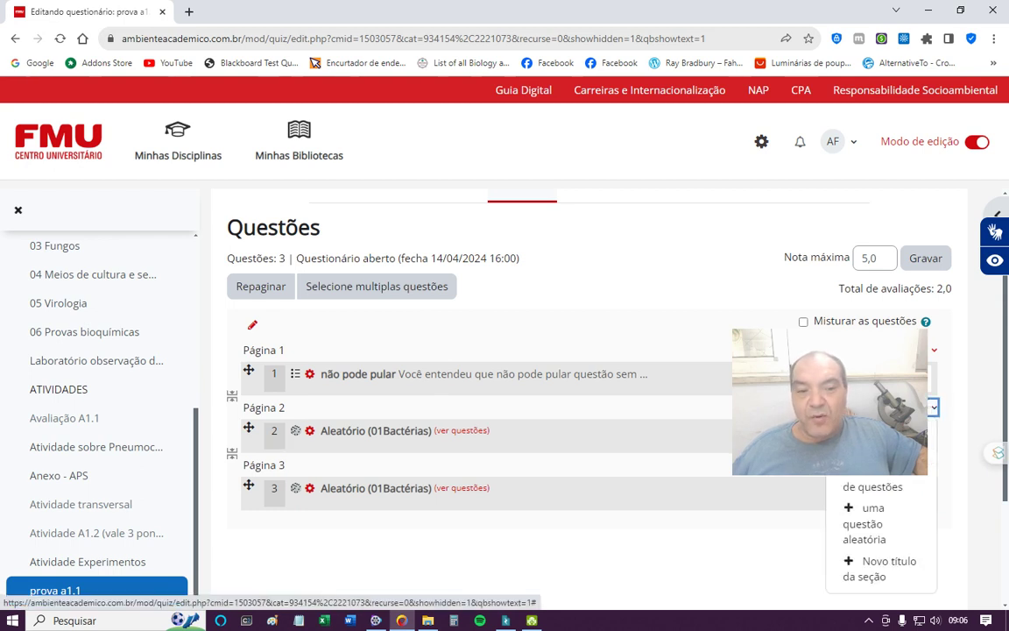
{"action": "left_click", "coordinate": [879, 569]}
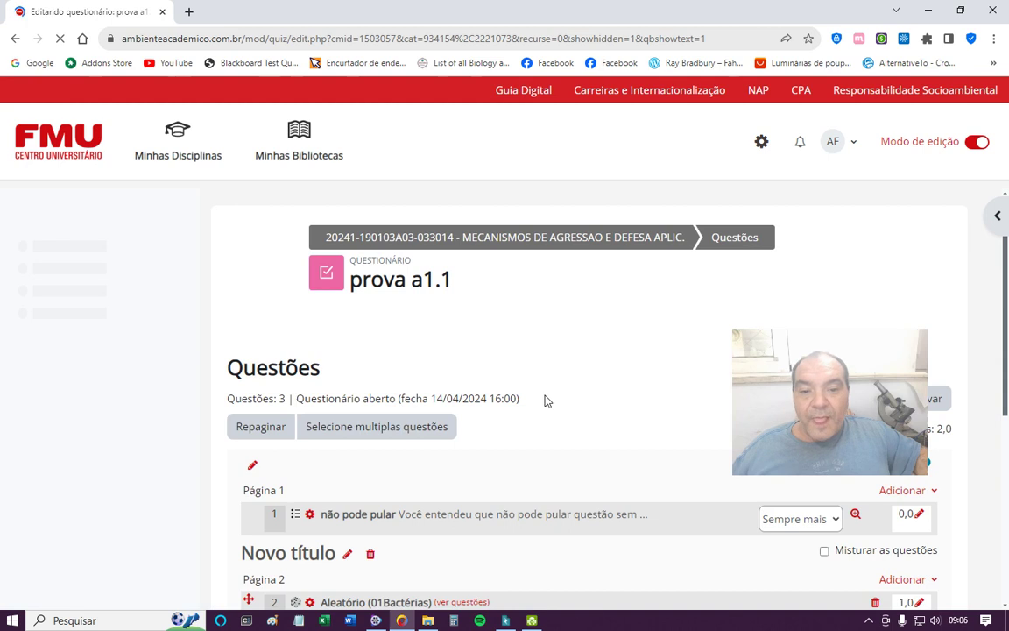
{"action": "scroll", "coordinate": [476, 409], "scroll_direction": "down", "scroll_amount": 4}
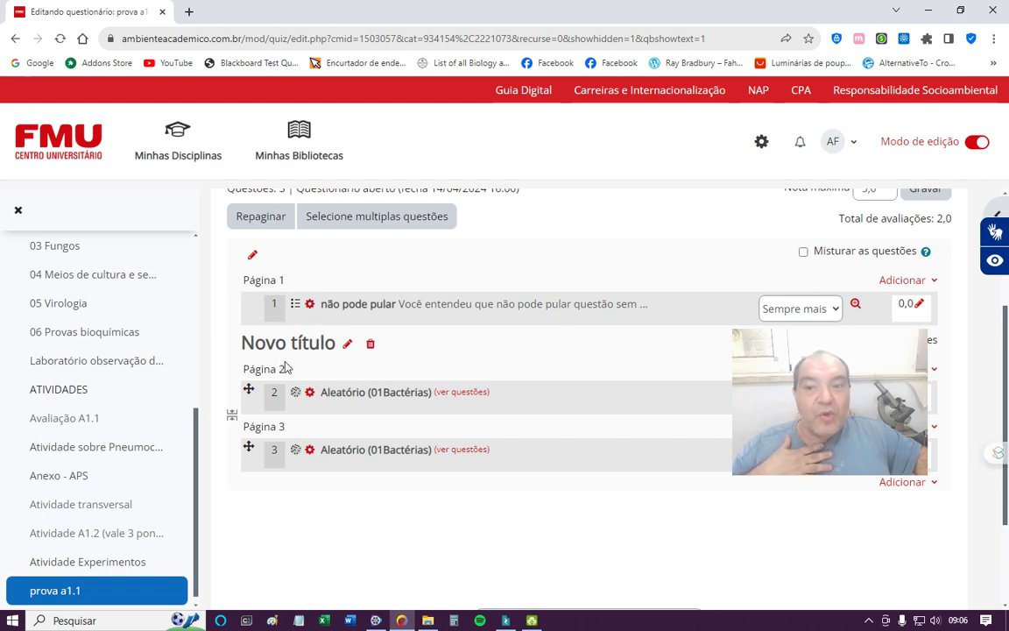
{"action": "left_click", "coordinate": [349, 345]}
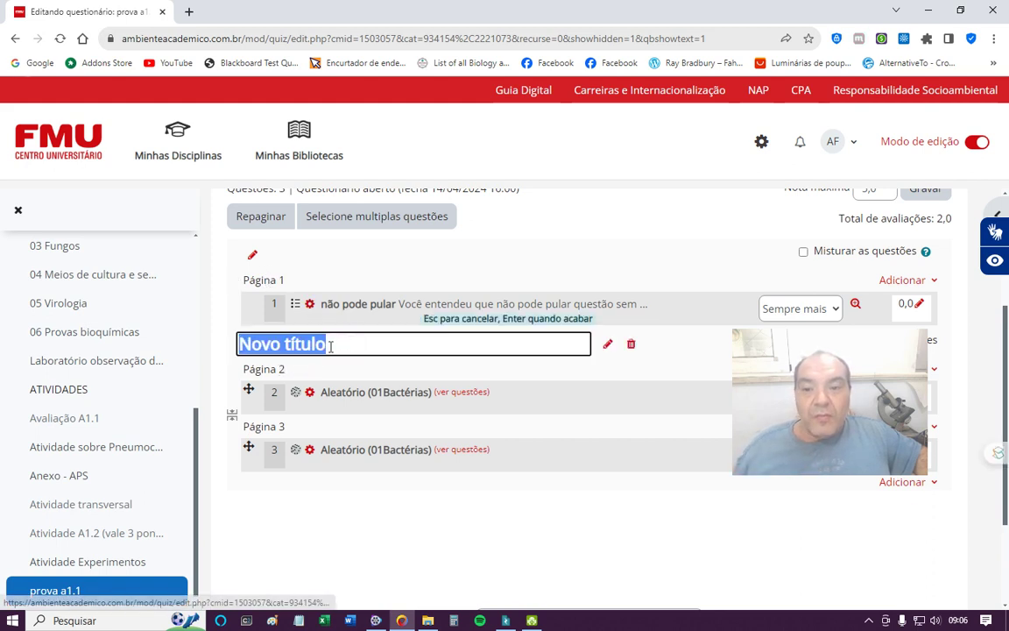
{"action": "type", "text": "teste"}
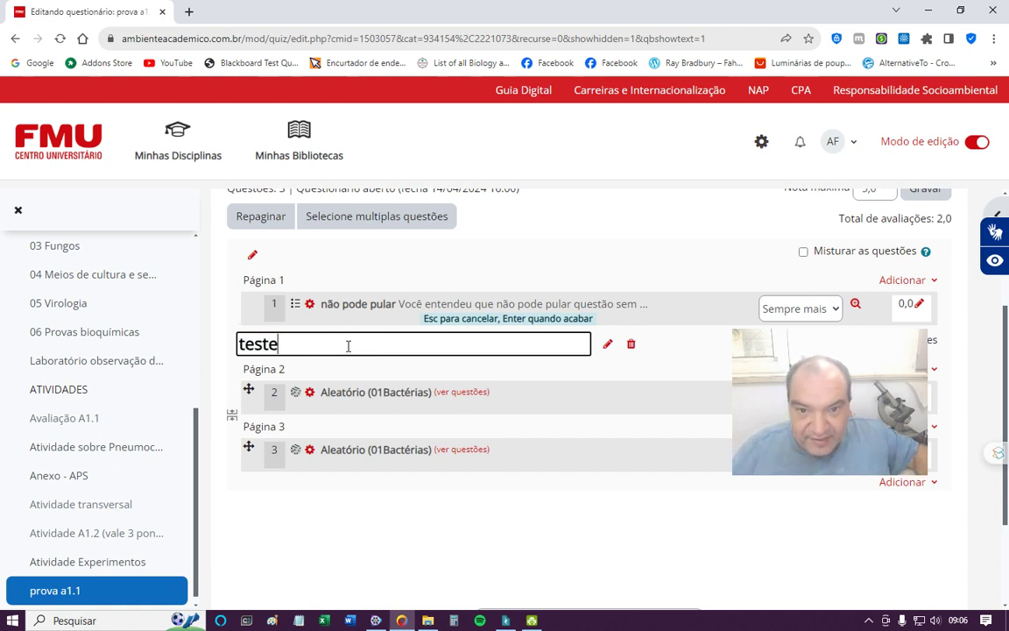
{"action": "key", "text": "Return"}
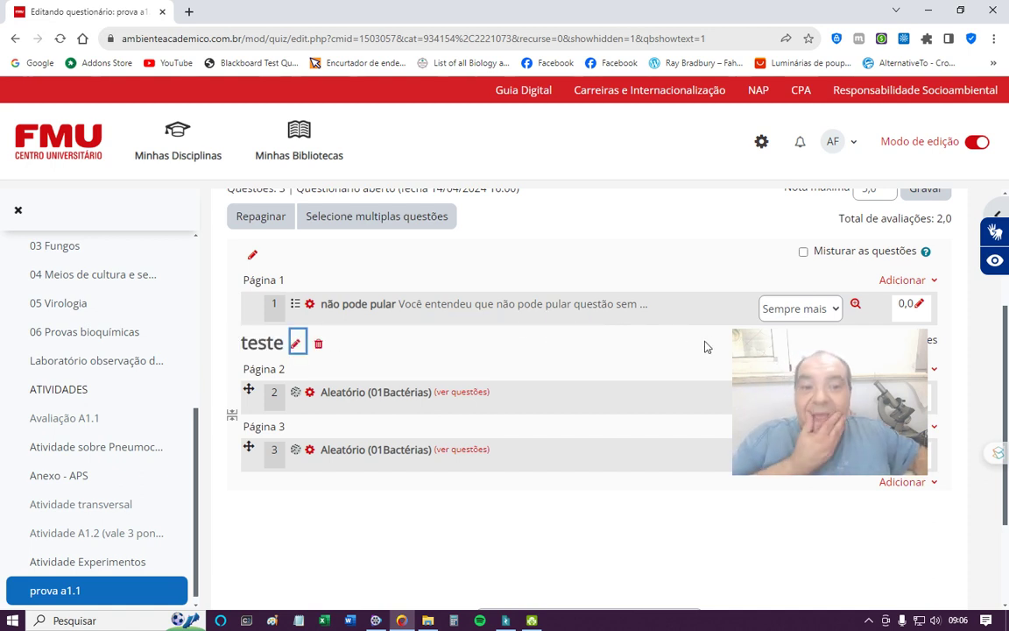
{"action": "left_click", "coordinate": [824, 341]}
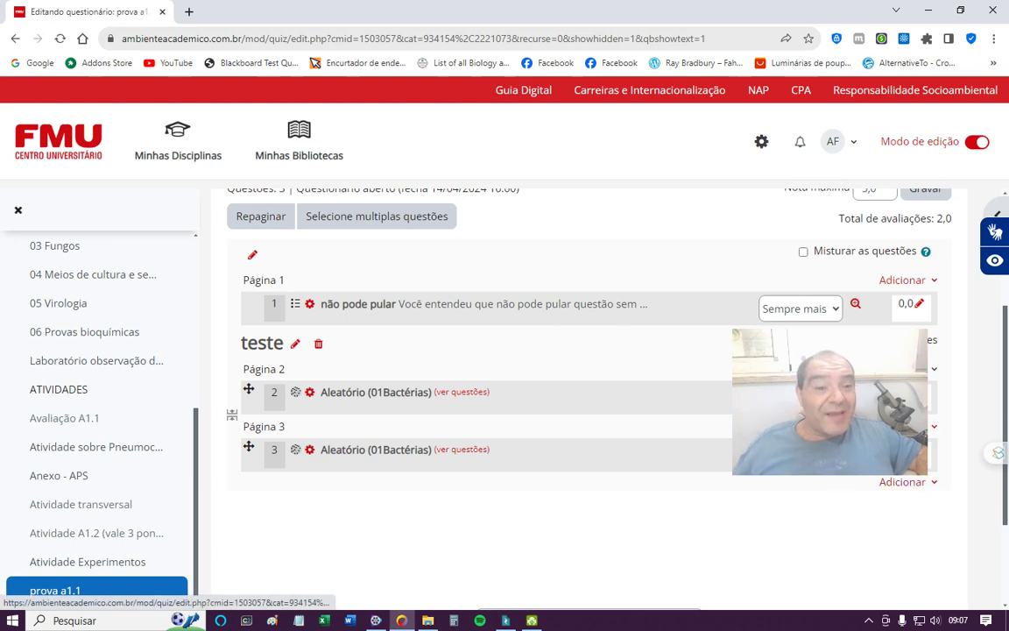
Step: Add 3 random questions from the category 02Fungos at the end of the quiz
{"action": "left_click", "coordinate": [927, 488]}
{"action": "scroll", "coordinate": [929, 486], "scroll_direction": "down", "scroll_amount": 3}
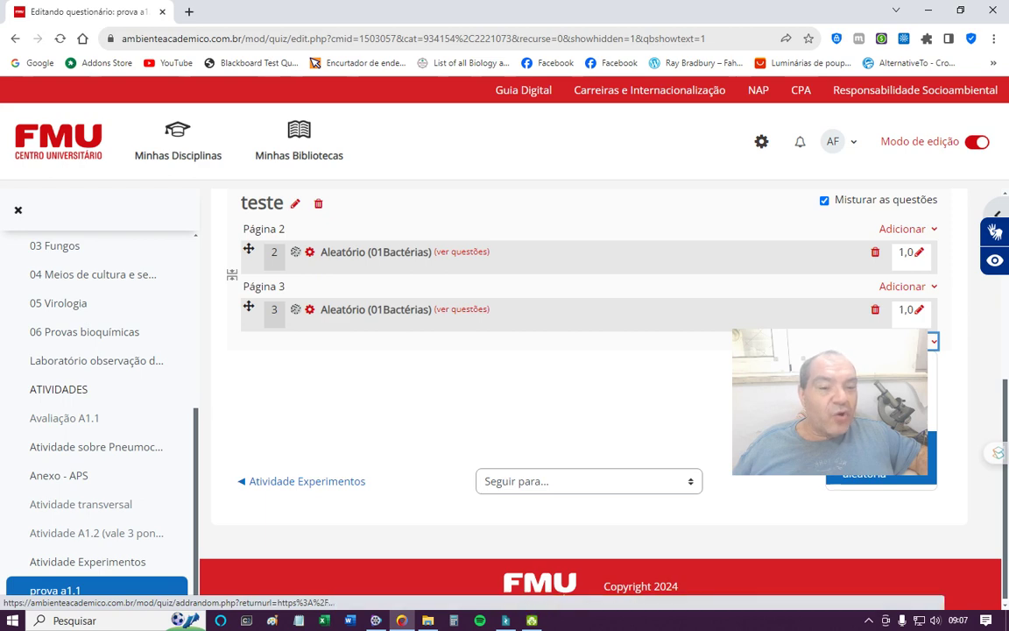
{"action": "left_click", "coordinate": [876, 464]}
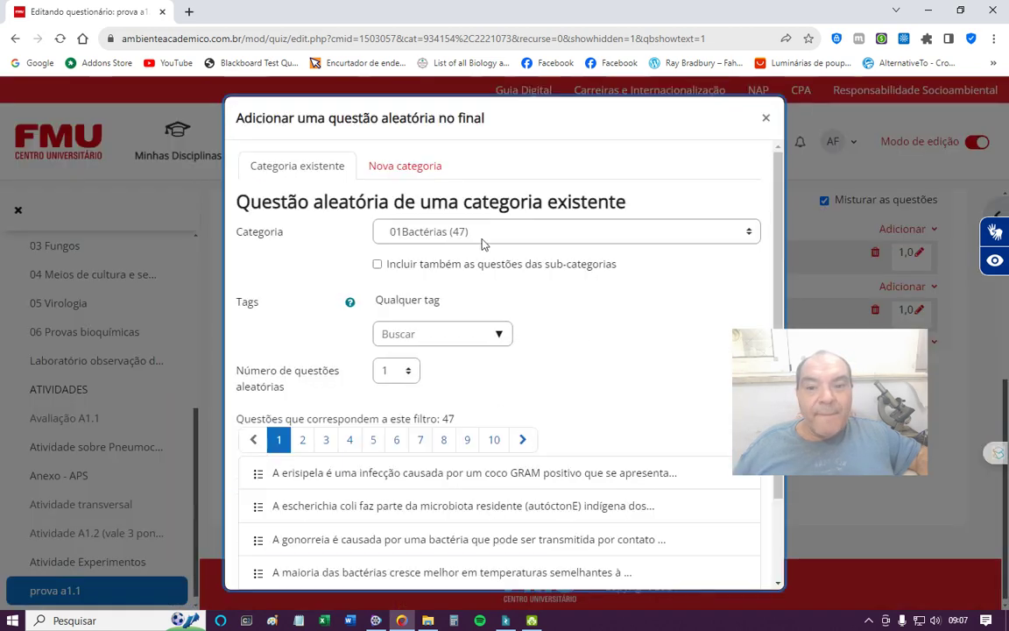
{"action": "left_click", "coordinate": [481, 233]}
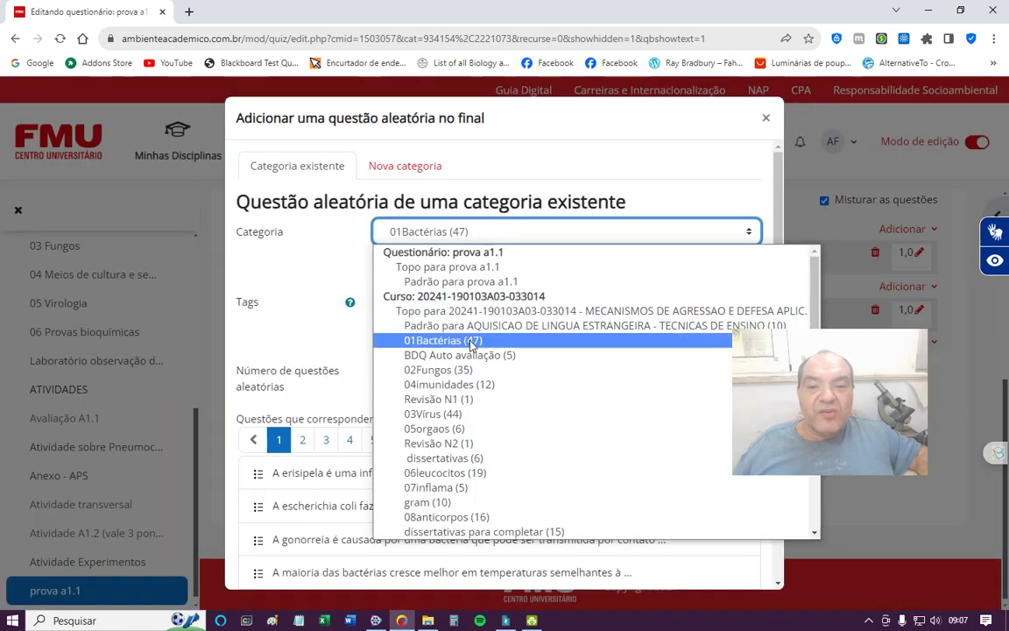
{"action": "left_click", "coordinate": [457, 370]}
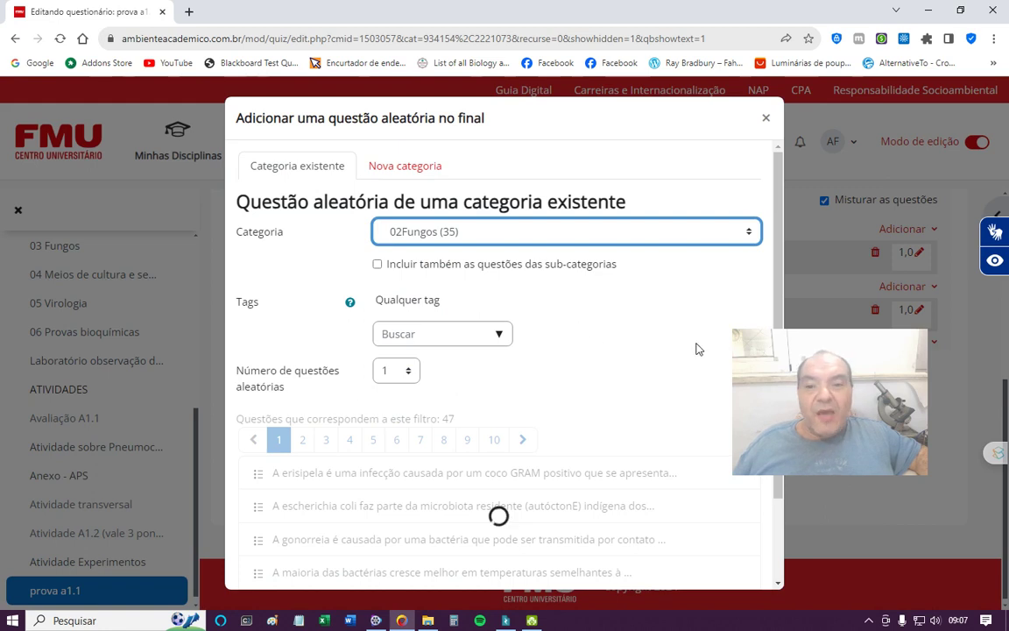
{"action": "left_click", "coordinate": [408, 370]}
{"action": "left_click", "coordinate": [388, 99]}
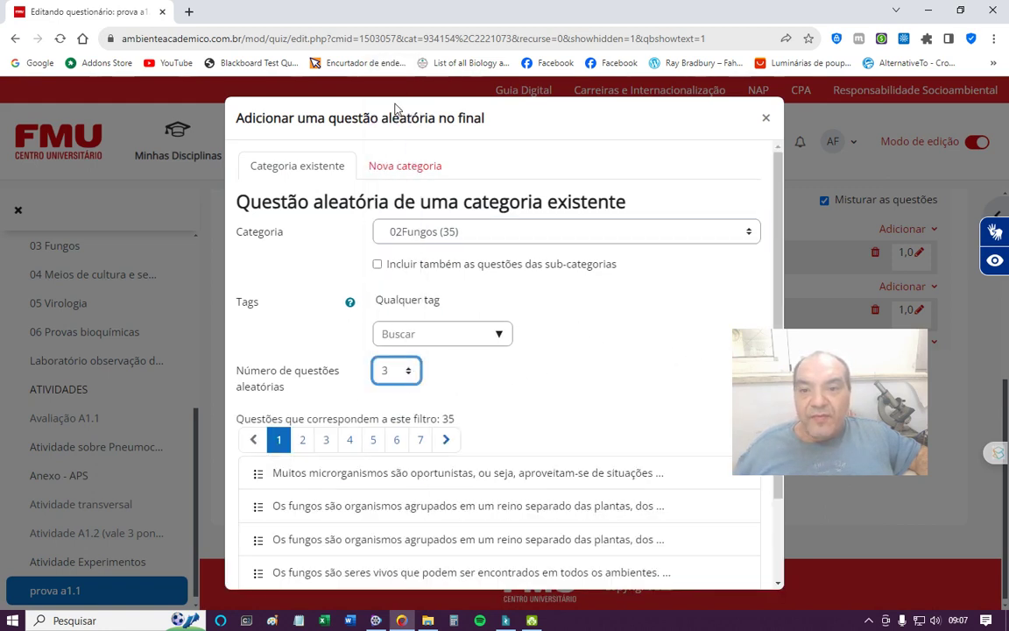
{"action": "scroll", "coordinate": [685, 362], "scroll_direction": "down", "scroll_amount": 2}
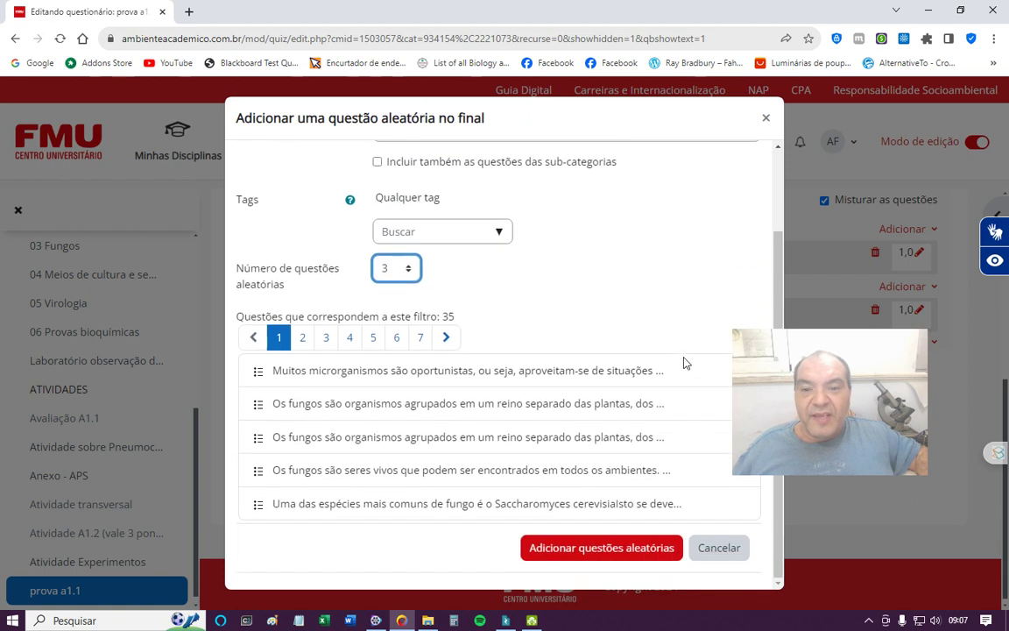
{"action": "left_click", "coordinate": [599, 548]}
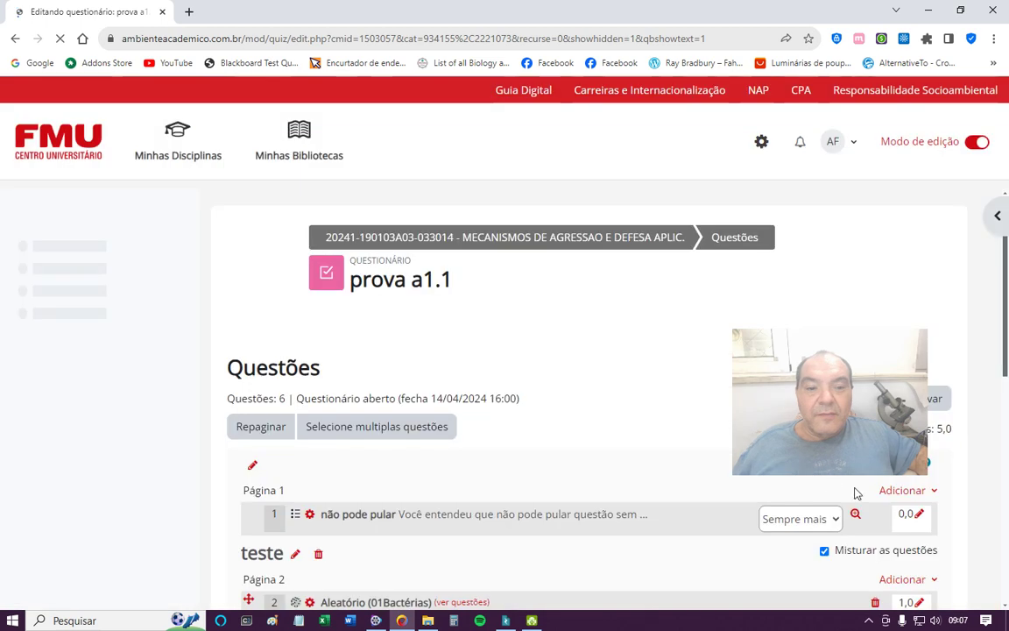
Step: Add 5 random questions from the category 03Vírus at the end of the quiz
{"action": "scroll", "coordinate": [894, 517], "scroll_direction": "down", "scroll_amount": 3}
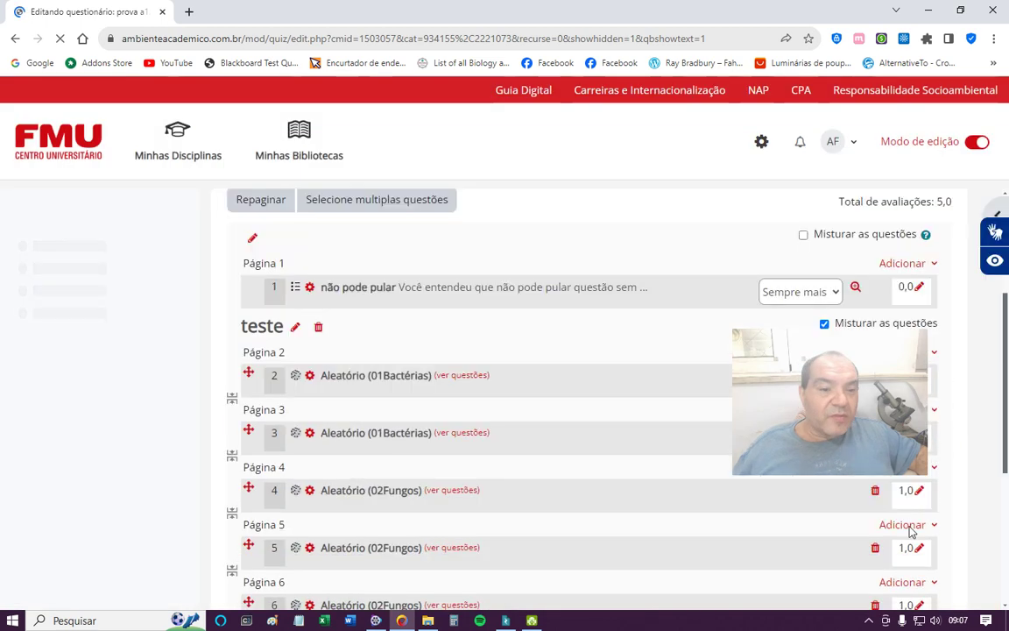
{"action": "scroll", "coordinate": [911, 530], "scroll_direction": "down", "scroll_amount": 3}
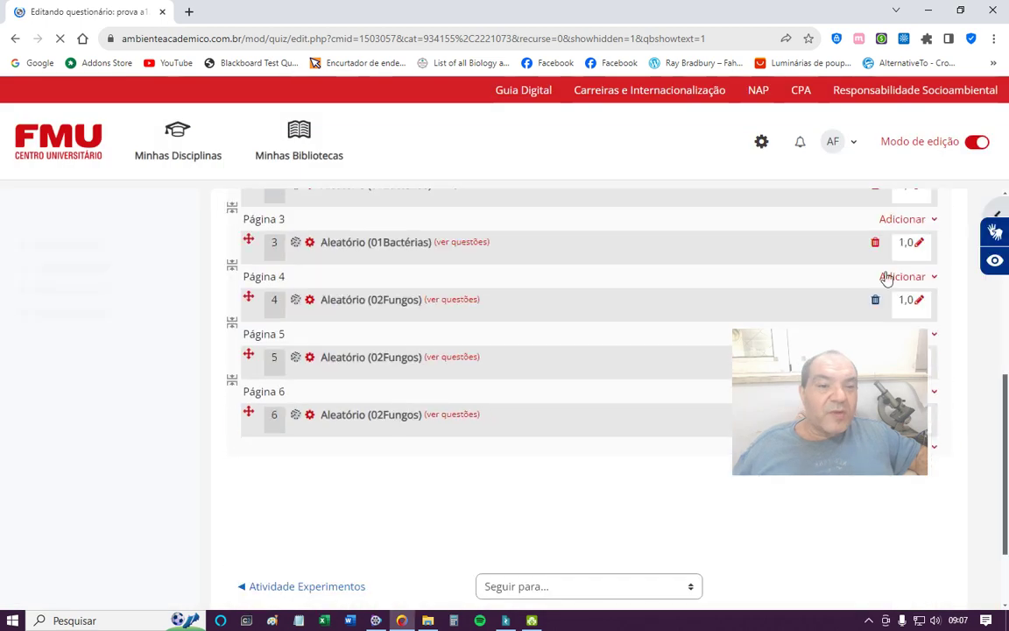
{"action": "scroll", "coordinate": [894, 543], "scroll_direction": "down", "scroll_amount": 3}
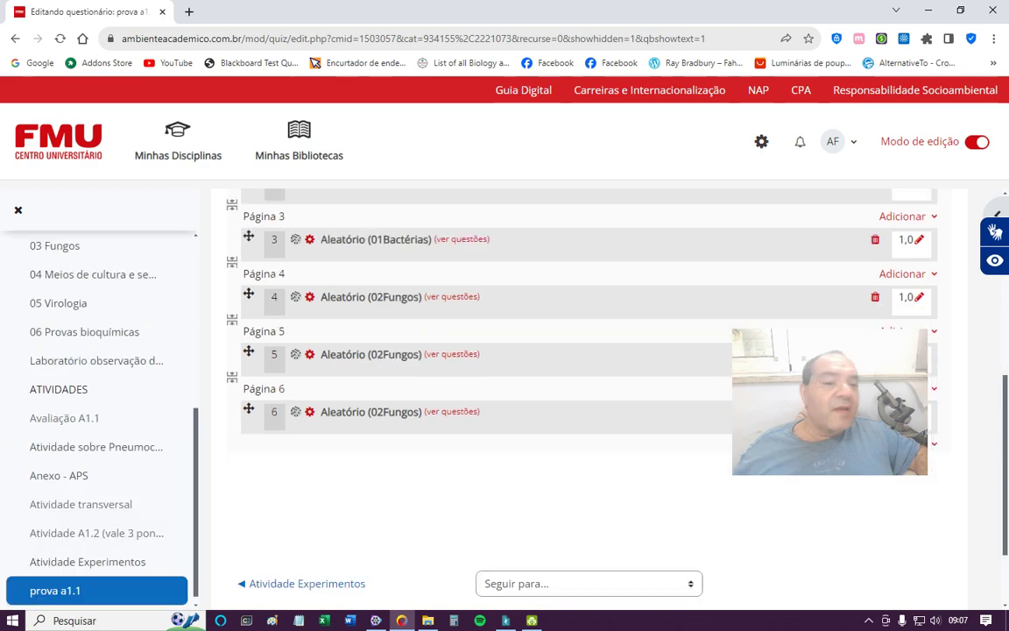
{"action": "left_click", "coordinate": [934, 443]}
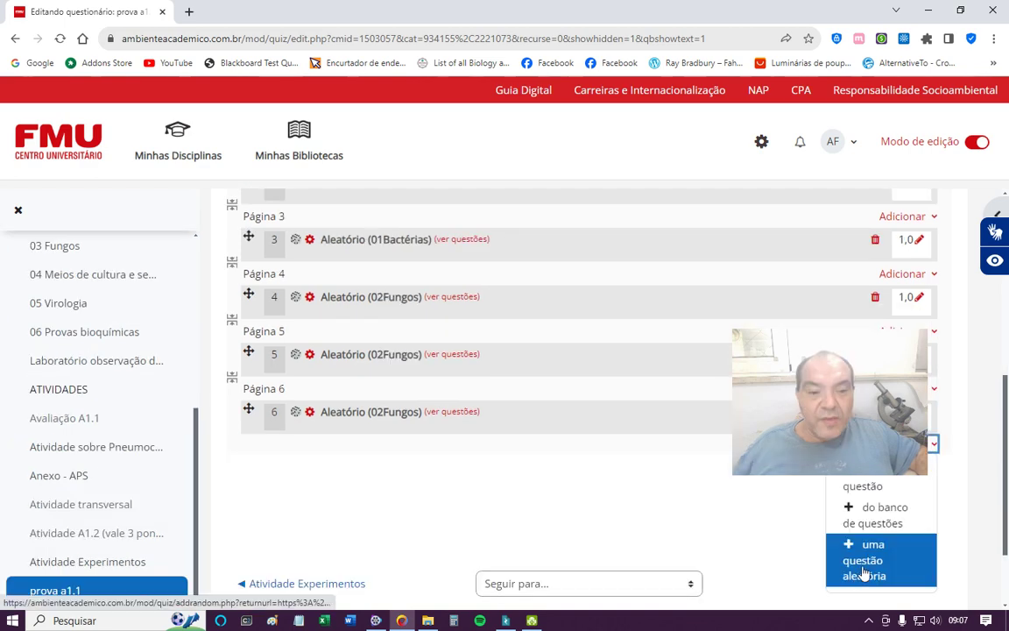
{"action": "left_click", "coordinate": [864, 574]}
{"action": "left_click", "coordinate": [563, 232]}
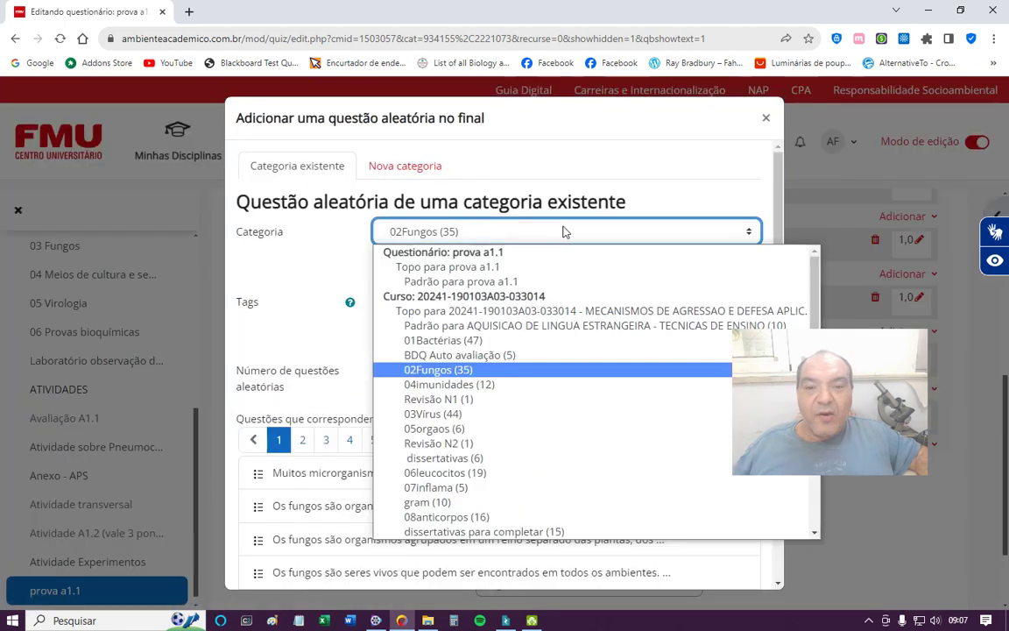
{"action": "left_click", "coordinate": [456, 416]}
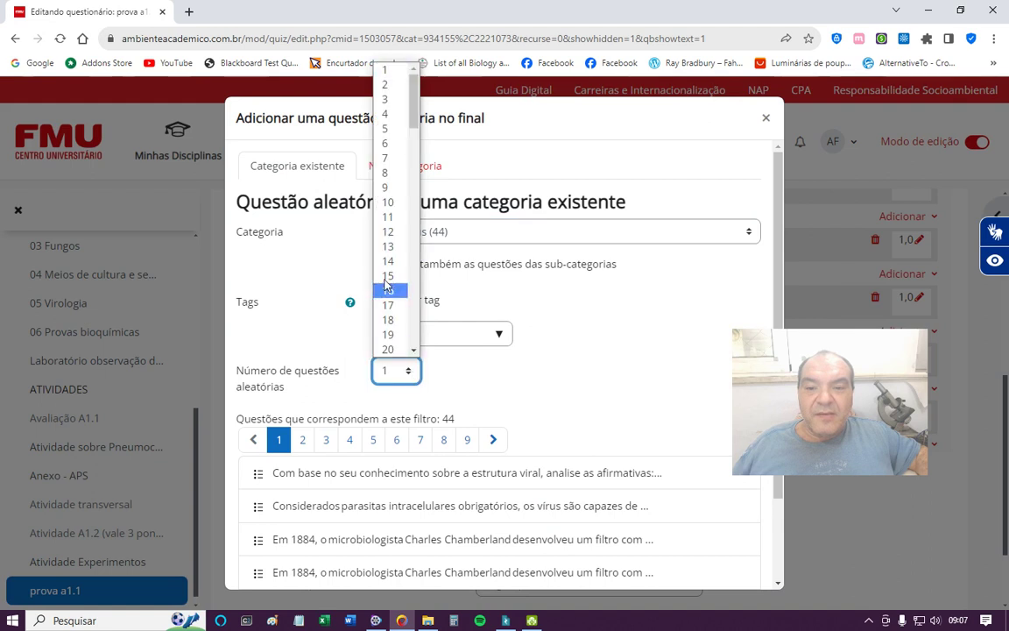
{"action": "left_click", "coordinate": [390, 129]}
{"action": "scroll", "coordinate": [691, 438], "scroll_direction": "down", "scroll_amount": 2}
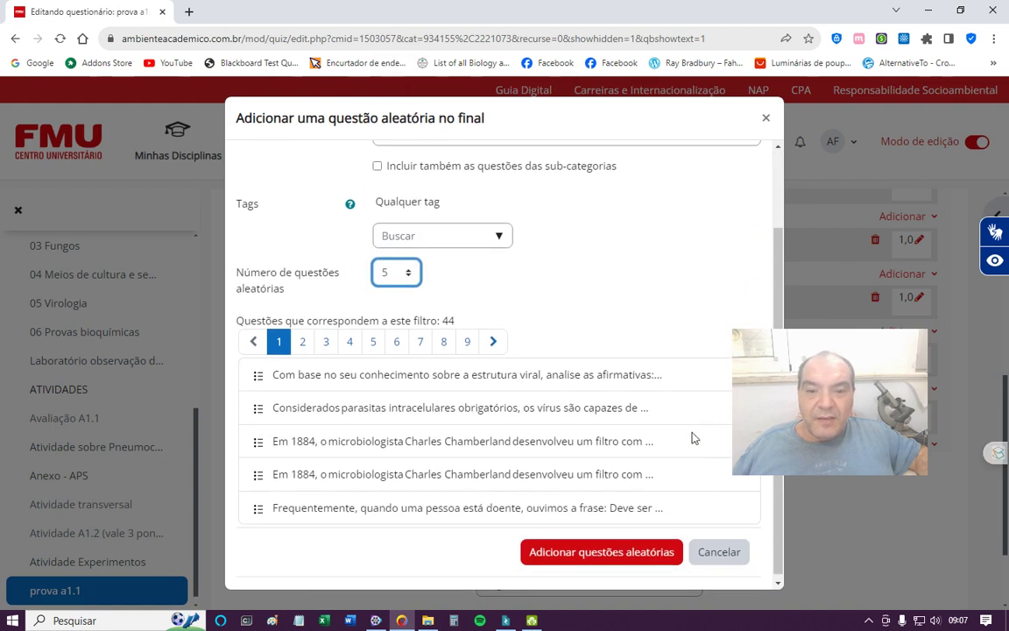
{"action": "left_click", "coordinate": [619, 552]}
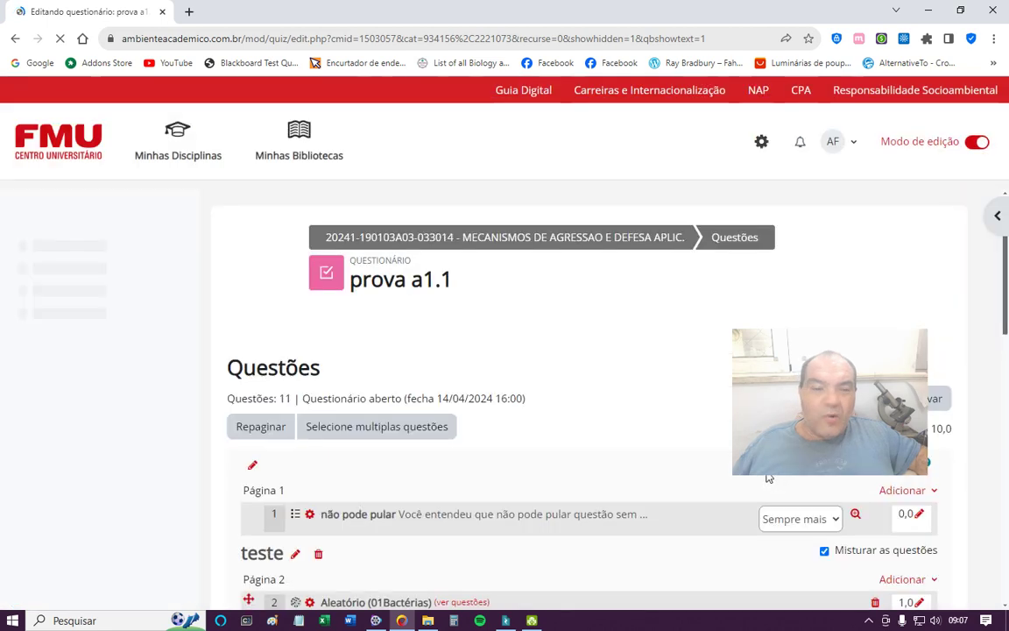
Step: Set the marks of the two random 01Bactérias questions on Página 2 and Página 3 to 0,5 each
{"action": "scroll", "coordinate": [754, 477], "scroll_direction": "down", "scroll_amount": 3}
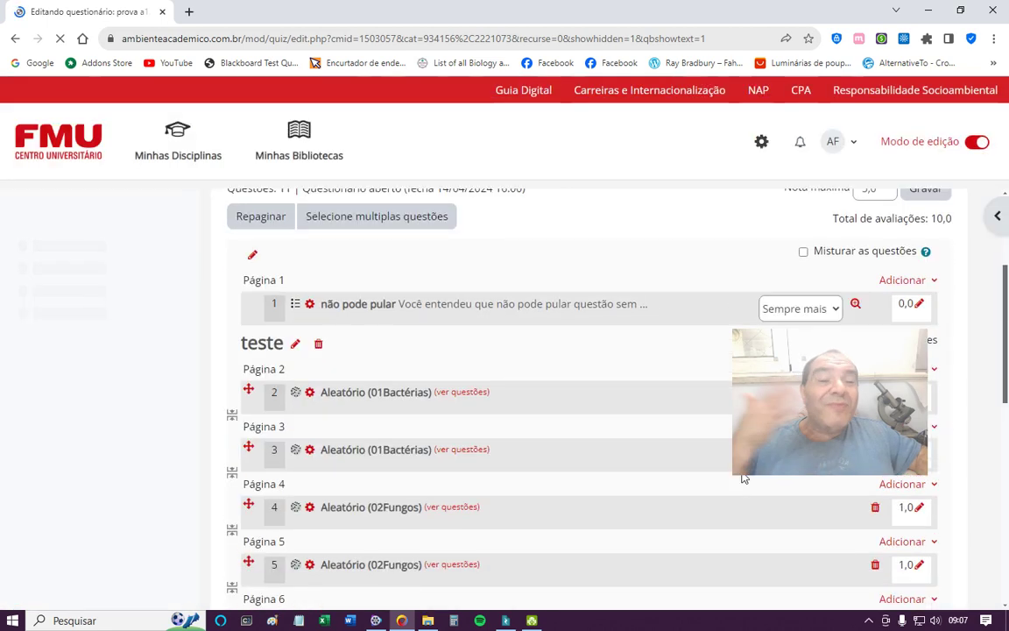
{"action": "scroll", "coordinate": [743, 477], "scroll_direction": "down", "scroll_amount": 2}
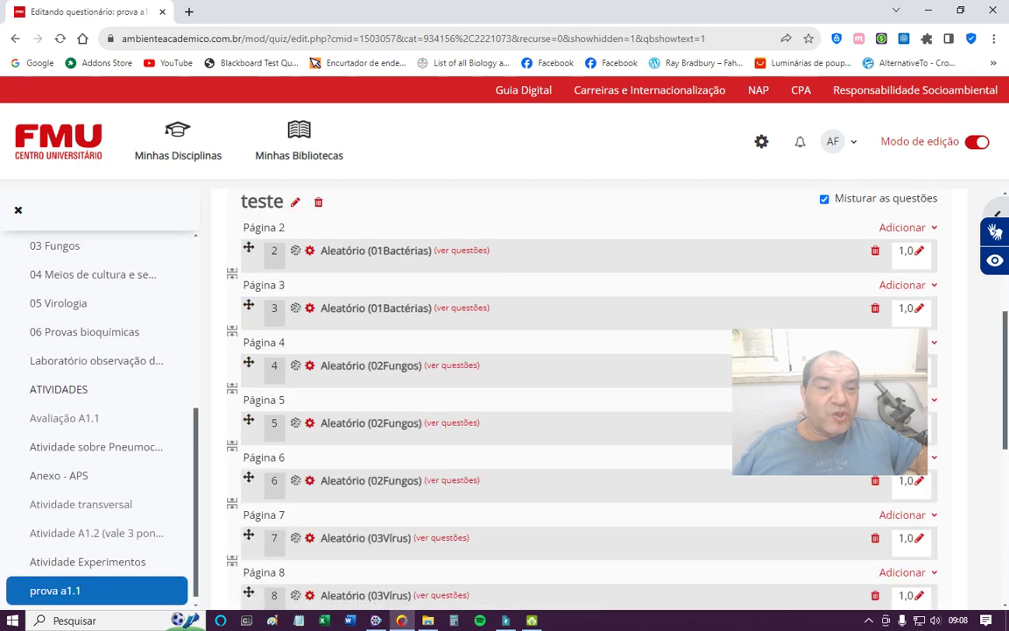
{"action": "scroll", "coordinate": [850, 260], "scroll_direction": "up", "scroll_amount": 3}
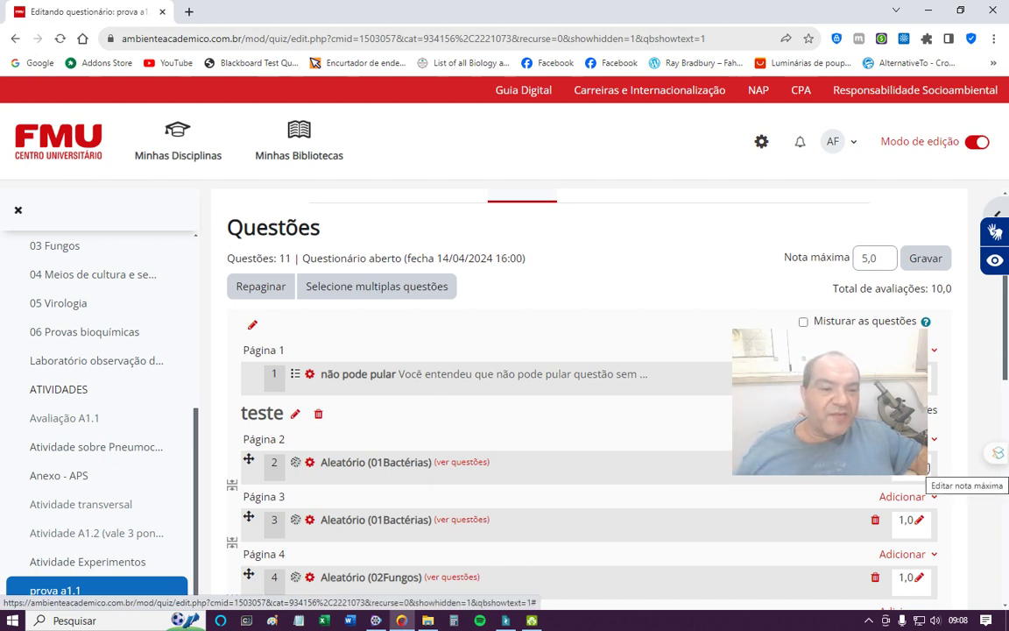
{"action": "key", "text": "Return"}
{"action": "left_click", "coordinate": [919, 469]}
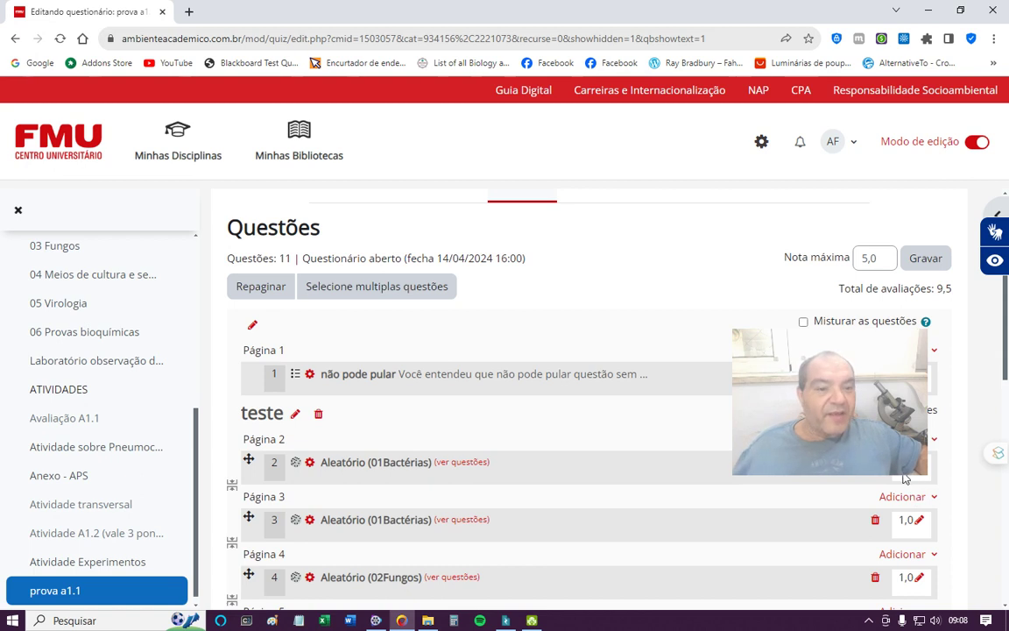
{"action": "left_click", "coordinate": [920, 522]}
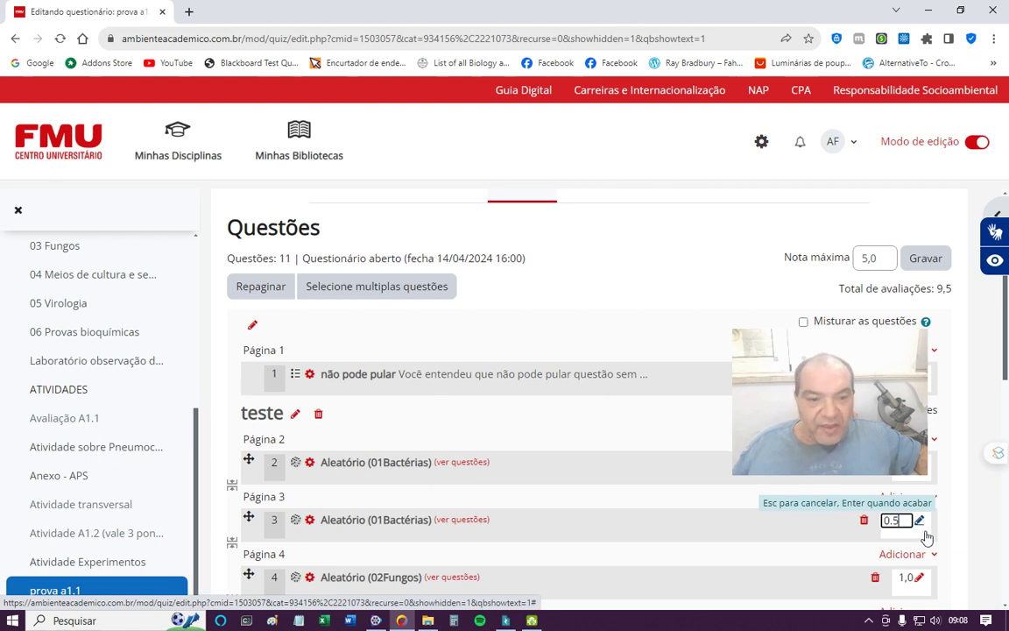
{"action": "type", "text": "0.5"}
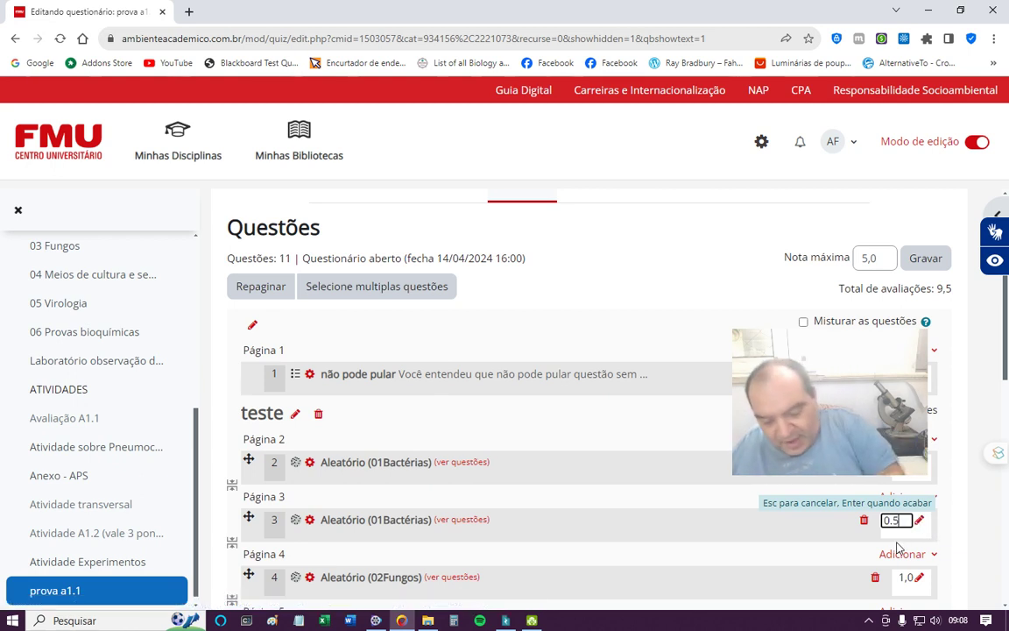
{"action": "key", "text": "Return"}
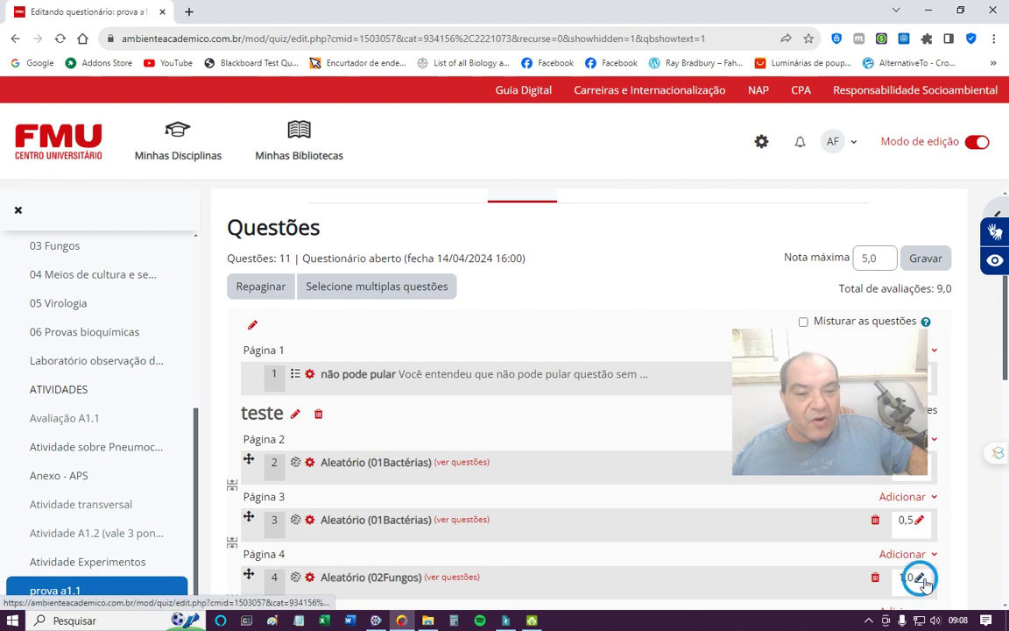
Step: Set the marks of the random 02Fungos questions on Página 4 and Página 5 to 0,5 each
{"action": "left_click", "coordinate": [920, 579]}
{"action": "type", "text": "0.5"}
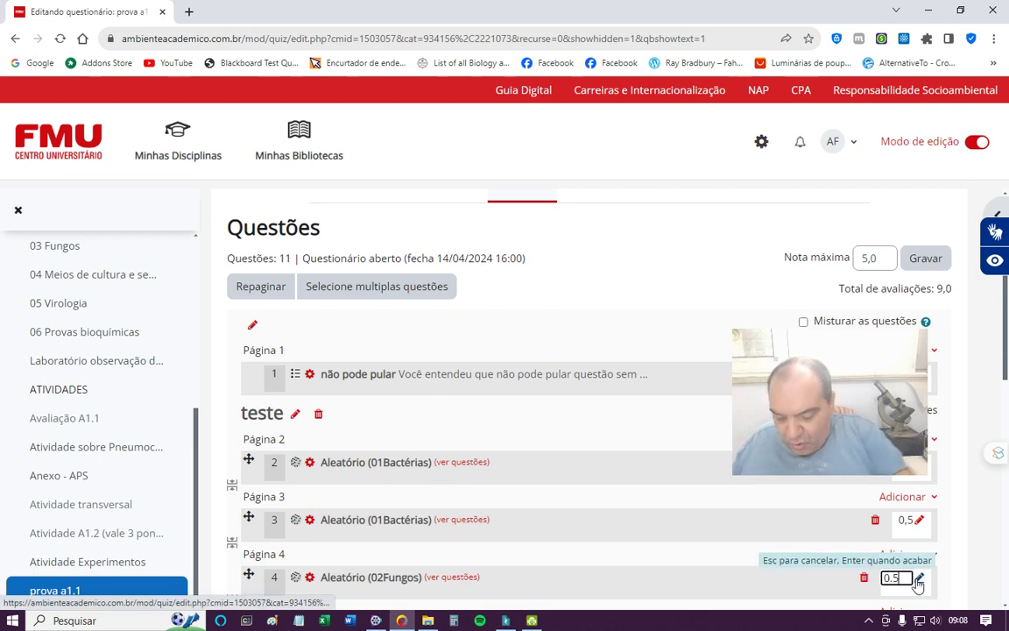
{"action": "key", "text": "Return"}
{"action": "scroll", "coordinate": [934, 431], "scroll_direction": "down", "scroll_amount": 3}
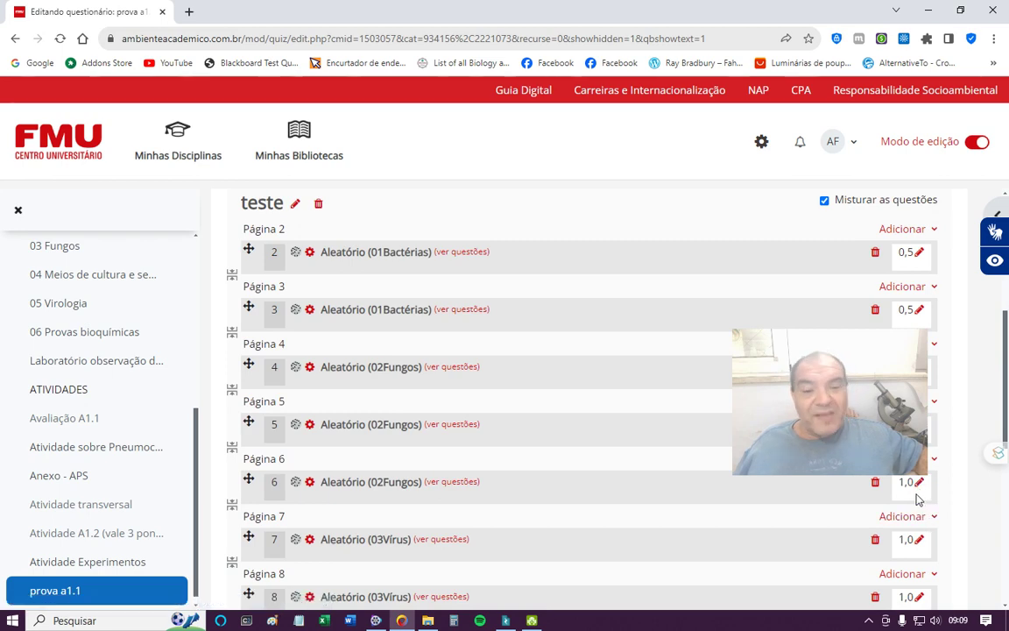
Step: Check the quiz's Total de avaliações against the Nota máxima and the individual question marks
{"action": "scroll", "coordinate": [883, 478], "scroll_direction": "up", "scroll_amount": 2}
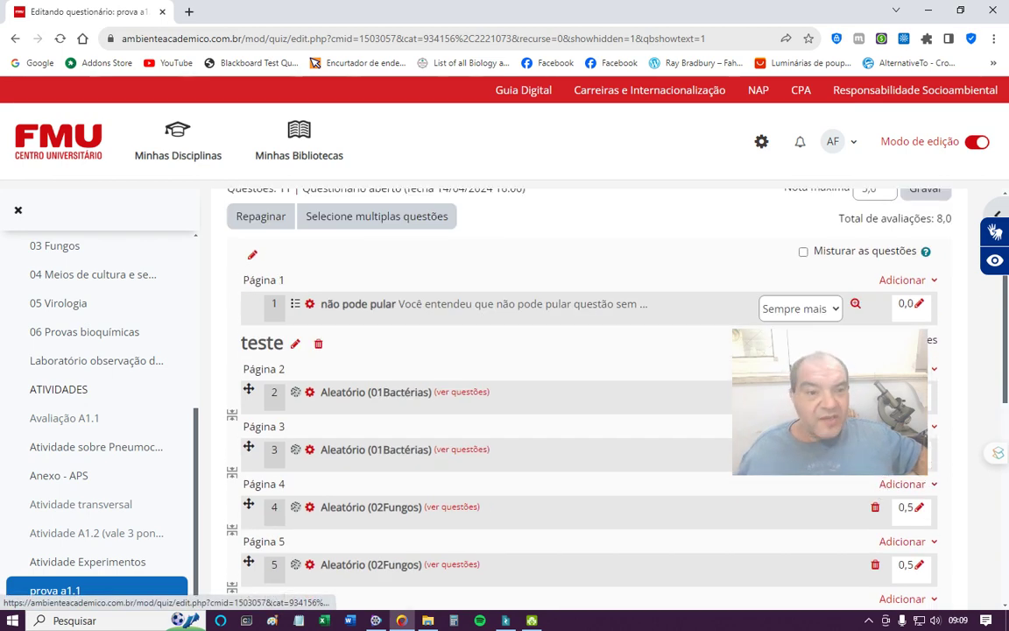
{"action": "scroll", "coordinate": [924, 526], "scroll_direction": "down", "scroll_amount": 2}
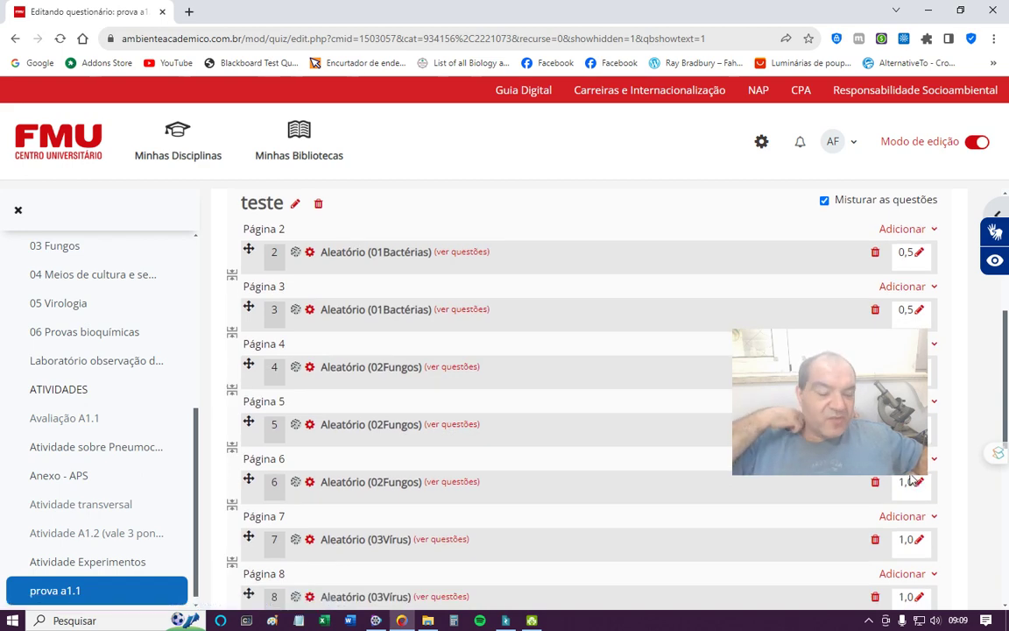
{"action": "scroll", "coordinate": [911, 478], "scroll_direction": "up", "scroll_amount": 3}
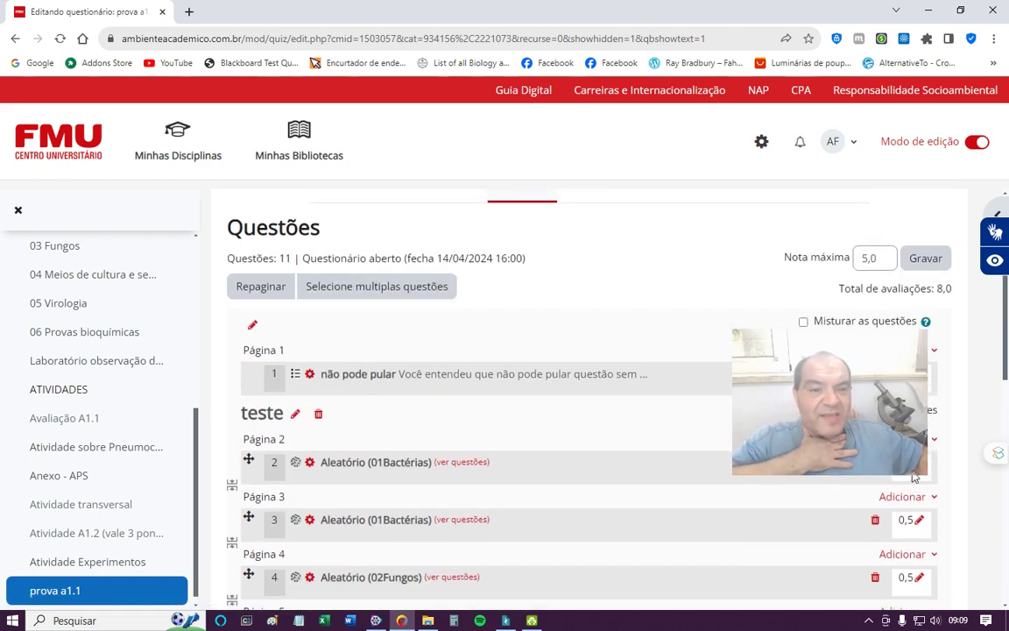
{"action": "double_click", "coordinate": [948, 289]}
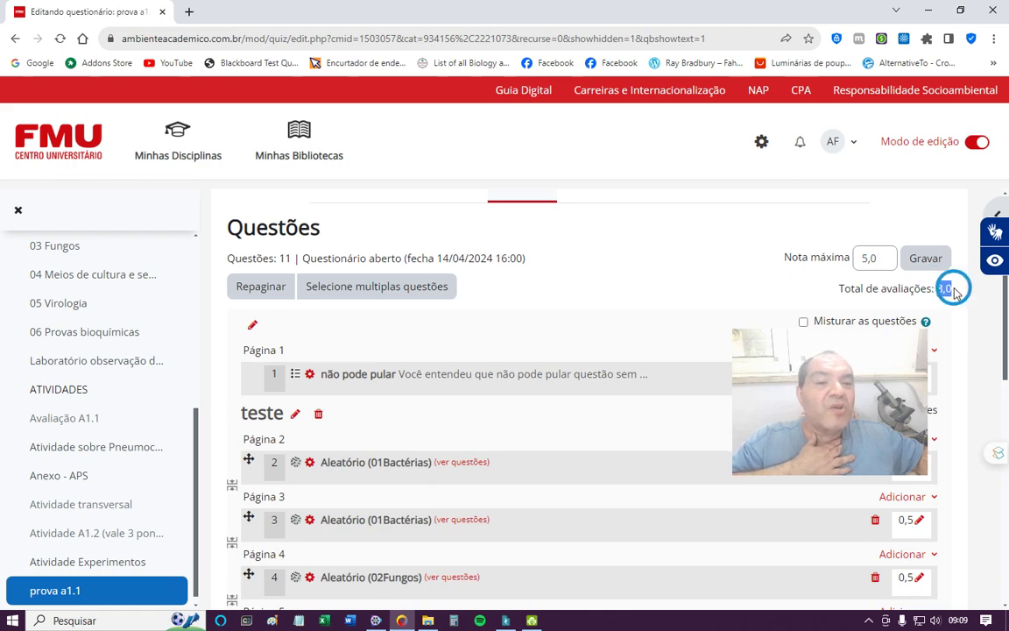
{"action": "left_click_drag", "start_coordinate": [948, 288], "coordinate": [952, 287]}
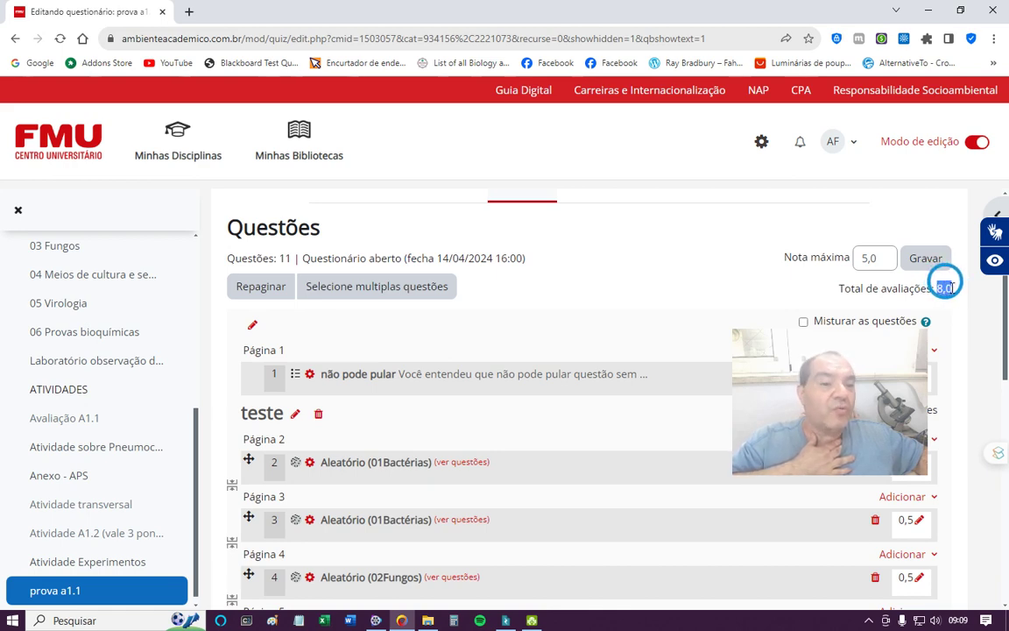
Step: Edit the mark of the random 03Vírus question on Página 7 and set the one on Página 8 to 0,3
{"action": "scroll", "coordinate": [892, 485], "scroll_direction": "down", "scroll_amount": 4}
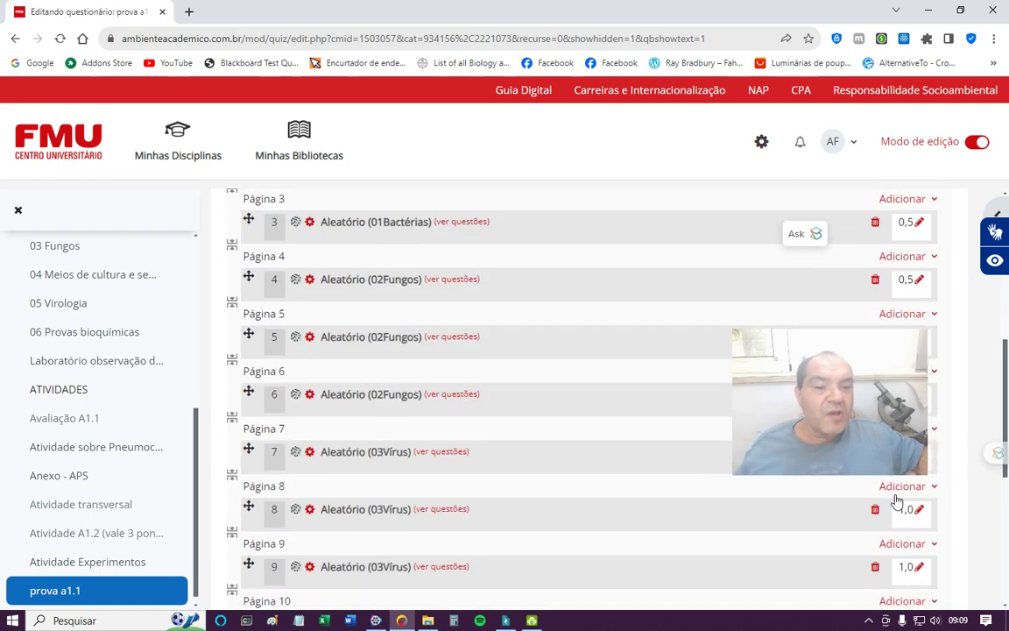
{"action": "scroll", "coordinate": [897, 501], "scroll_direction": "up", "scroll_amount": 1}
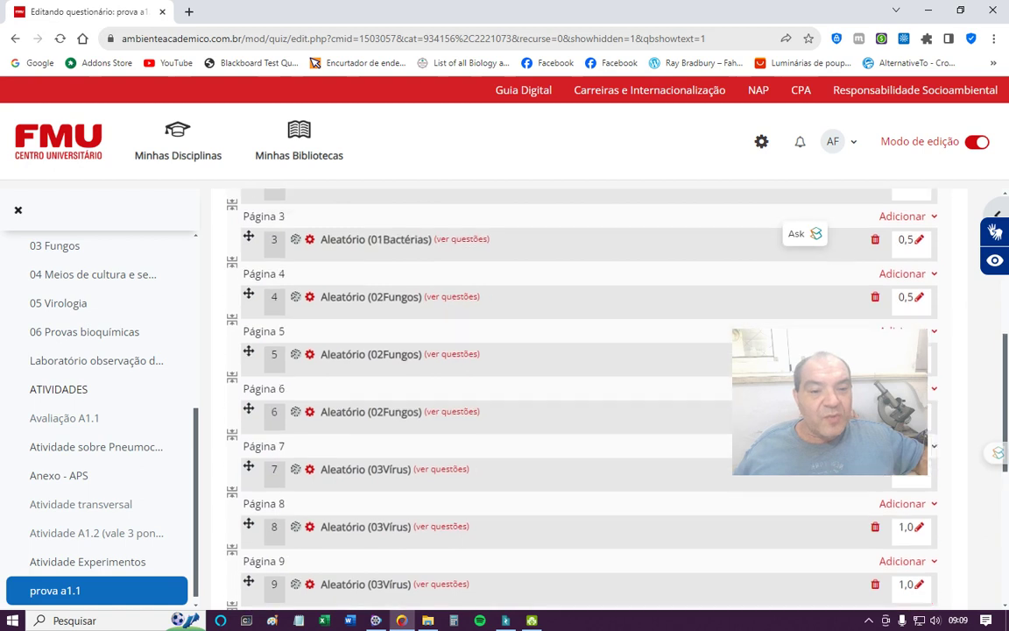
{"action": "left_click", "coordinate": [920, 475]}
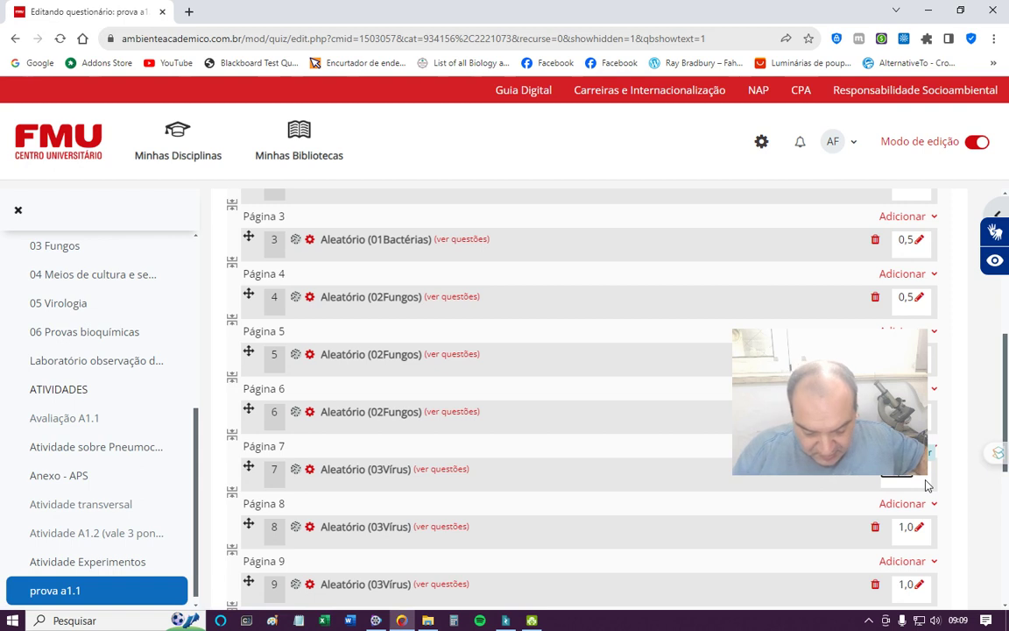
{"action": "left_click", "coordinate": [919, 527]}
{"action": "key", "text": "BackSpace"}
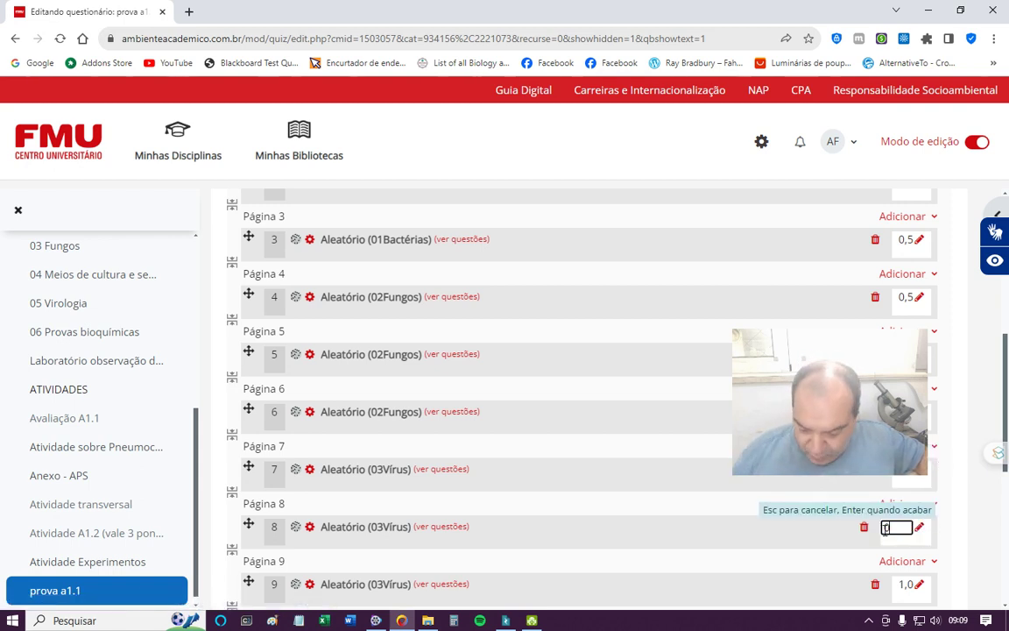
{"action": "type", "text": "0,3"}
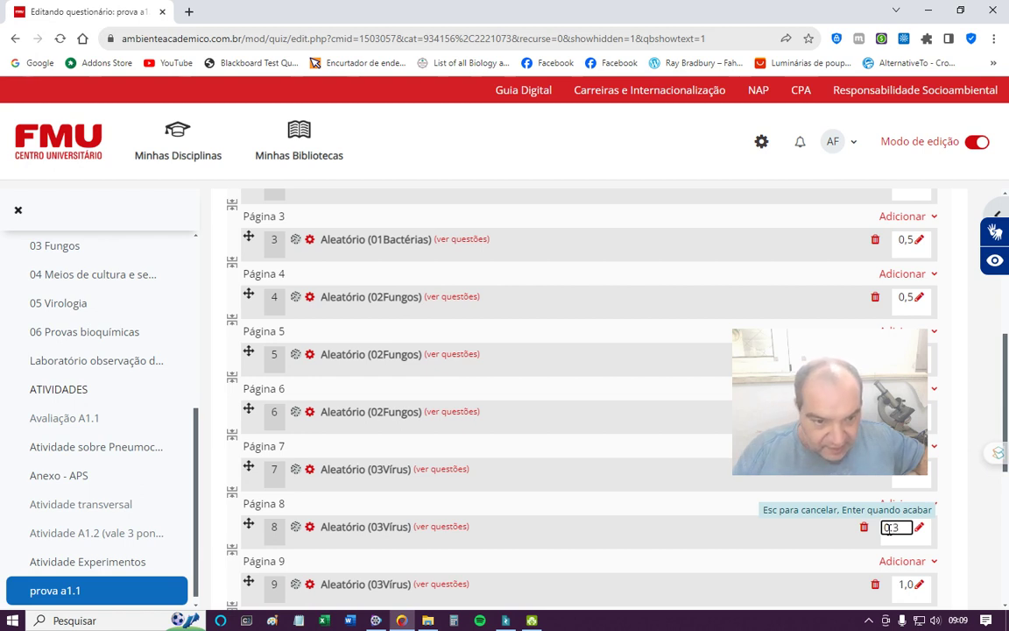
{"action": "key", "text": "Return"}
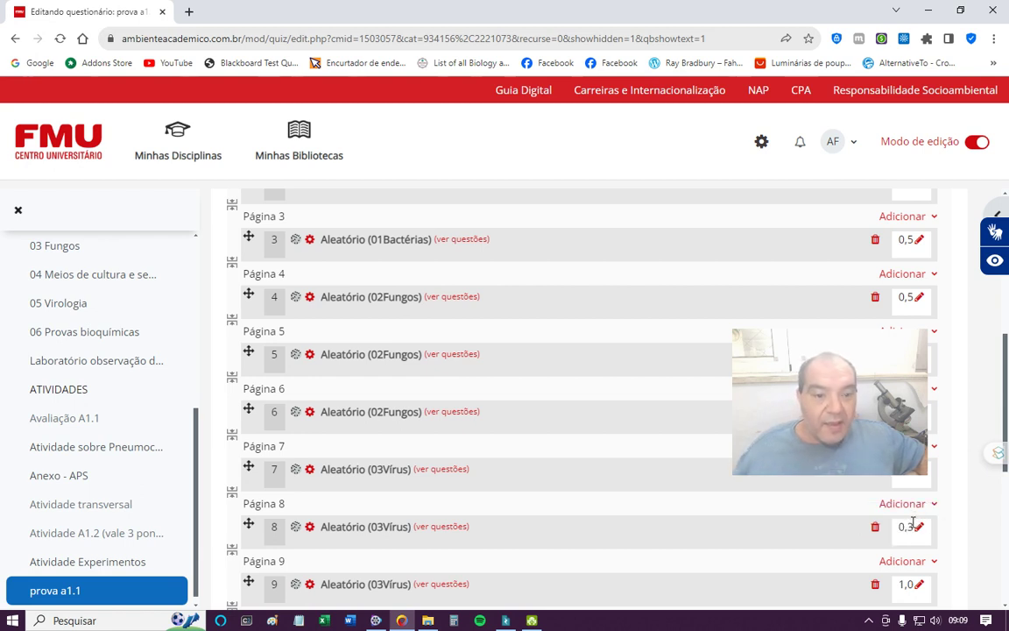
Step: Set the mark of the Página 9 random question to 0,1 and change the Página 11 question's mark, checking the Total de avaliações
{"action": "scroll", "coordinate": [914, 524], "scroll_direction": "up", "scroll_amount": 4}
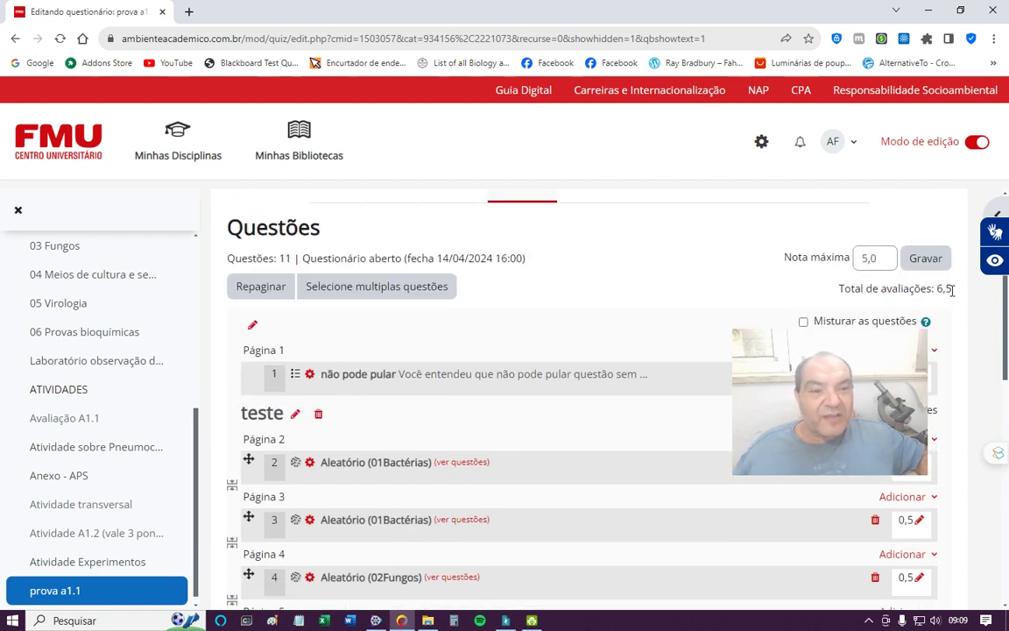
{"action": "scroll", "coordinate": [761, 522], "scroll_direction": "down", "scroll_amount": 6}
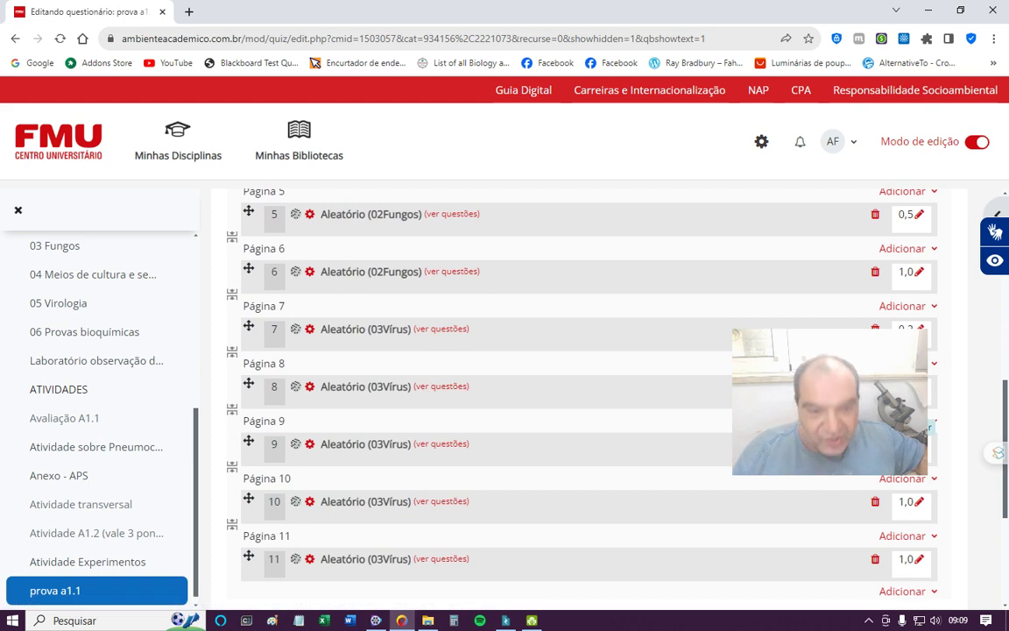
{"action": "scroll", "coordinate": [903, 478], "scroll_direction": "up", "scroll_amount": 6}
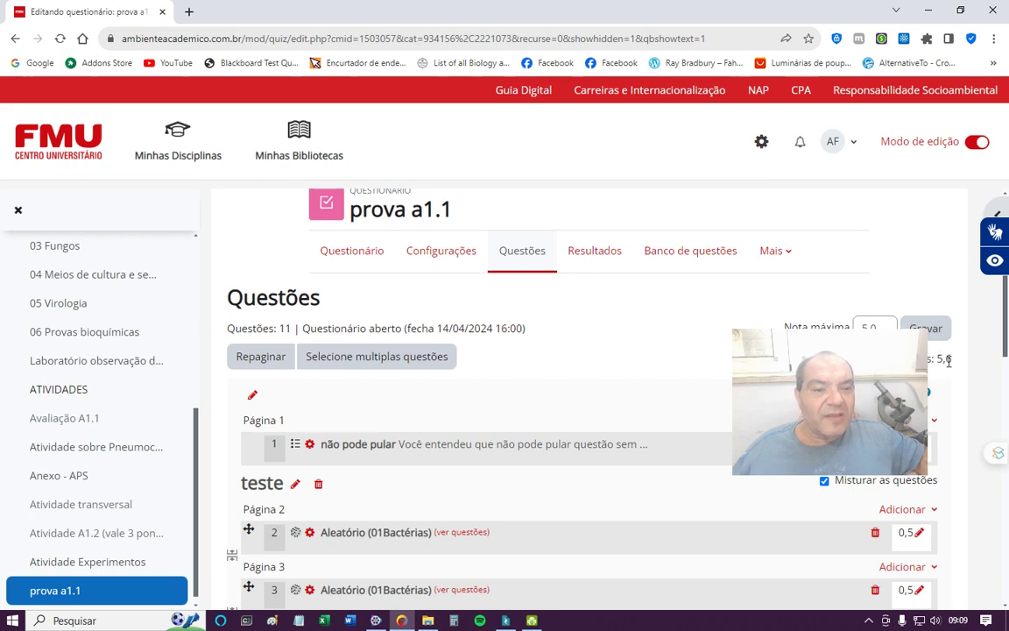
{"action": "scroll", "coordinate": [659, 457], "scroll_direction": "down", "scroll_amount": 10}
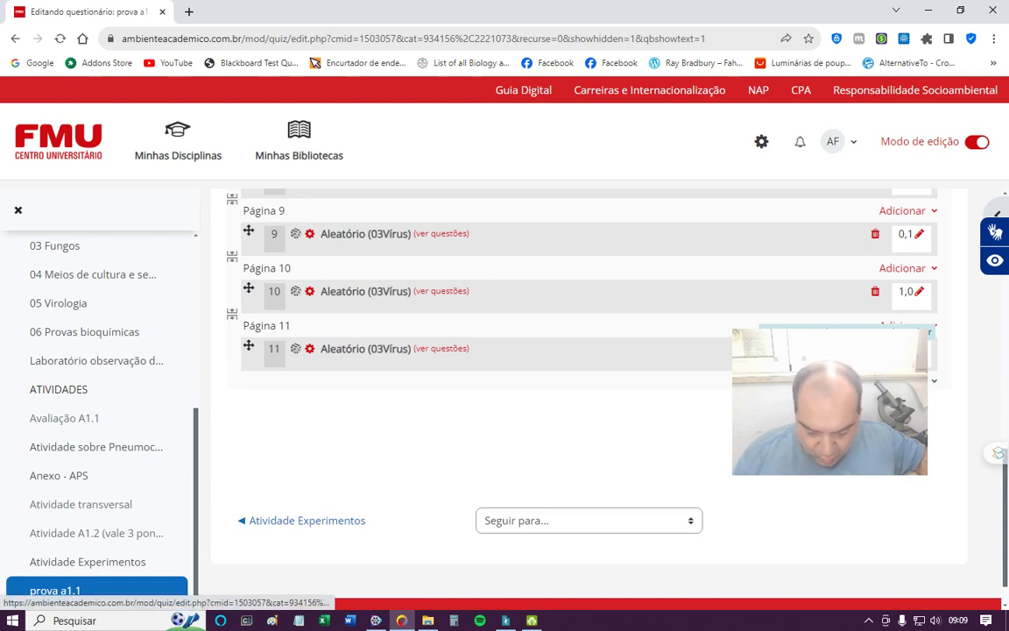
{"action": "scroll", "coordinate": [885, 324], "scroll_direction": "up", "scroll_amount": 7}
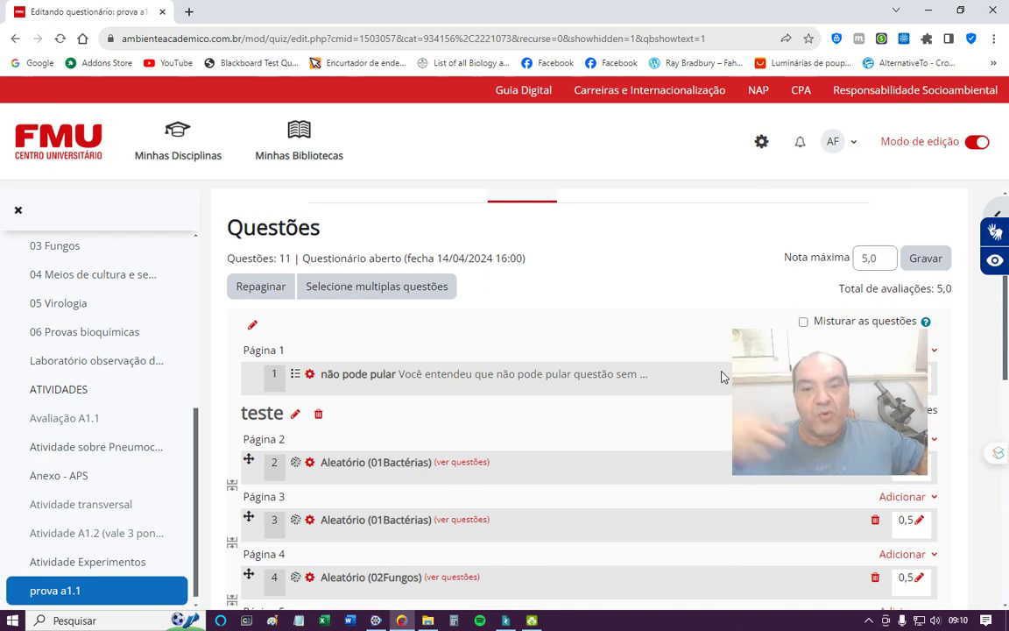
Step: Turn off Misturar as questões for the teste section and go over the order of its random Bactérias, Fungos and Vírus questions
{"action": "scroll", "coordinate": [648, 391], "scroll_direction": "down", "scroll_amount": 1}
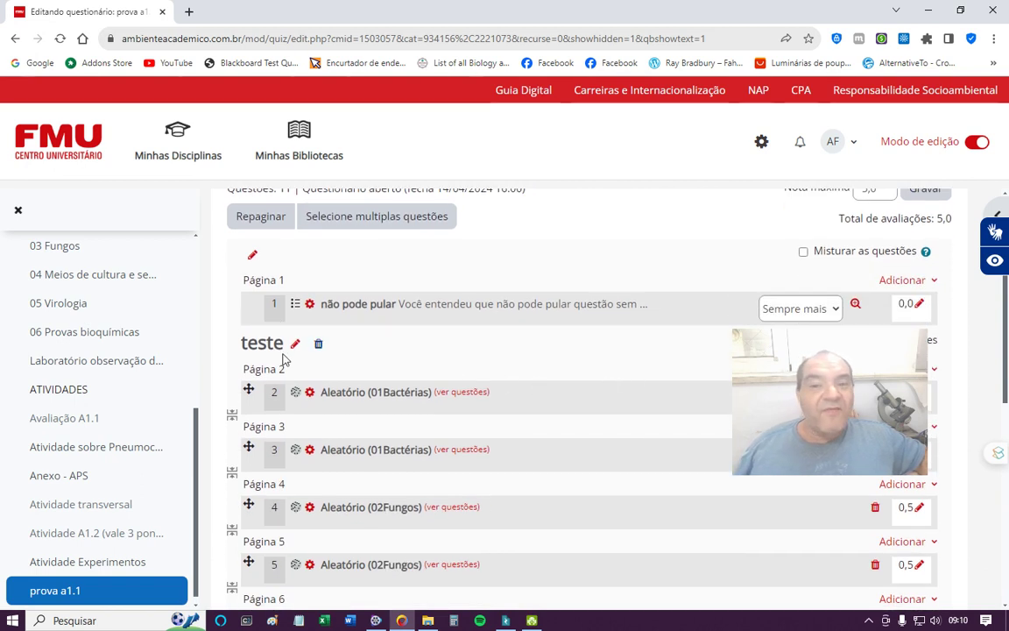
{"action": "scroll", "coordinate": [687, 321], "scroll_direction": "down", "scroll_amount": 2}
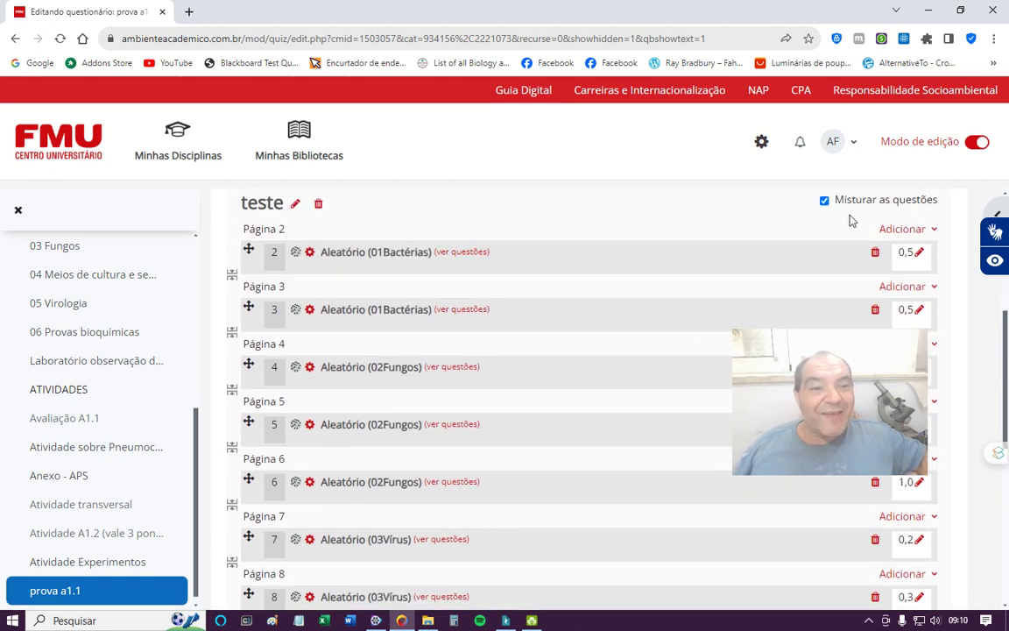
{"action": "scroll", "coordinate": [800, 194], "scroll_direction": "down", "scroll_amount": 1}
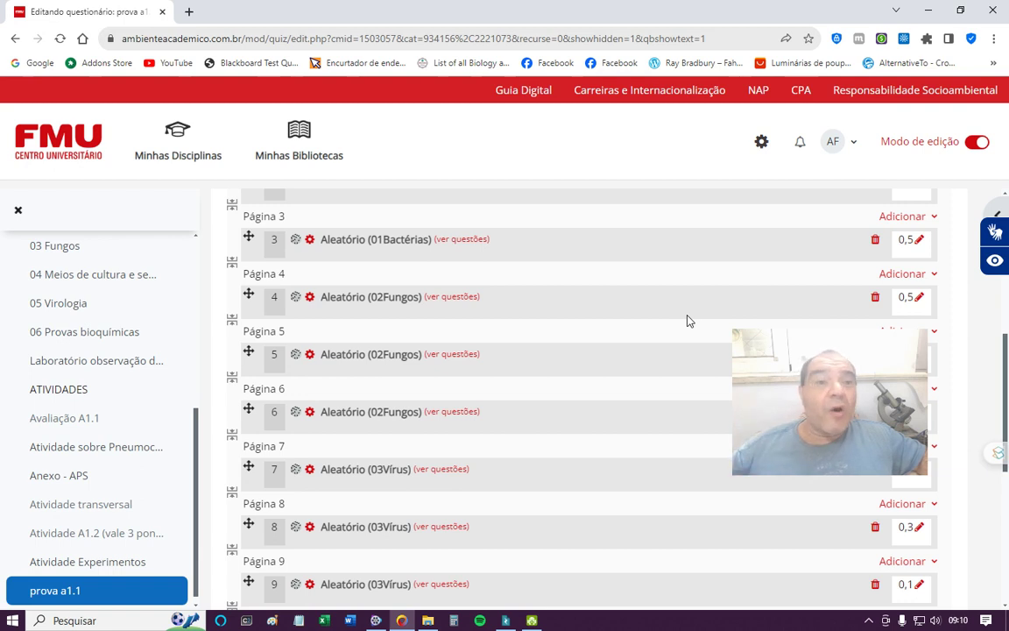
{"action": "scroll", "coordinate": [687, 322], "scroll_direction": "up", "scroll_amount": 1}
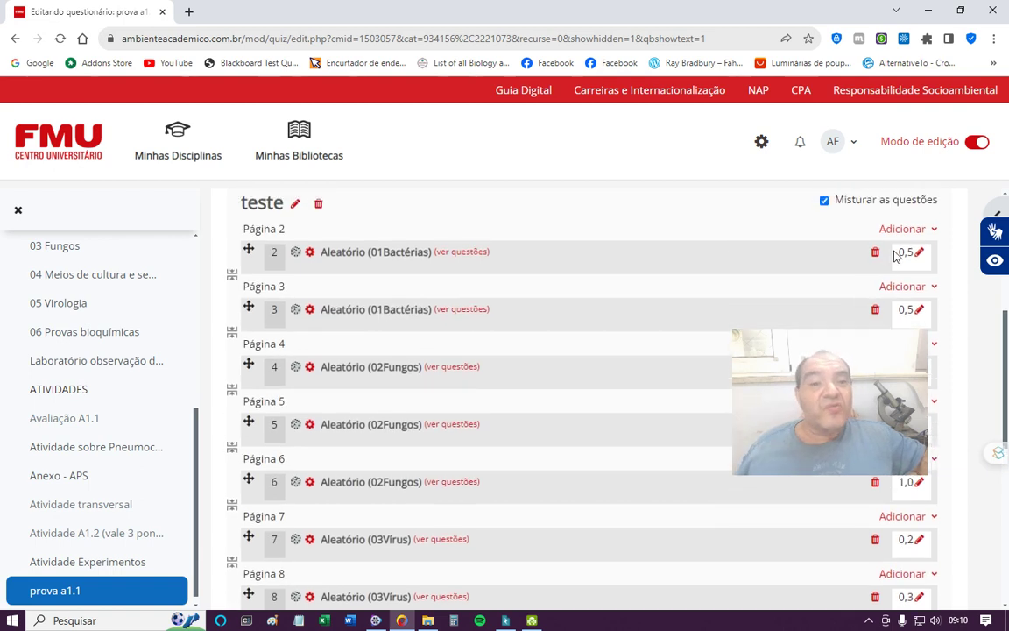
{"action": "left_click", "coordinate": [825, 201]}
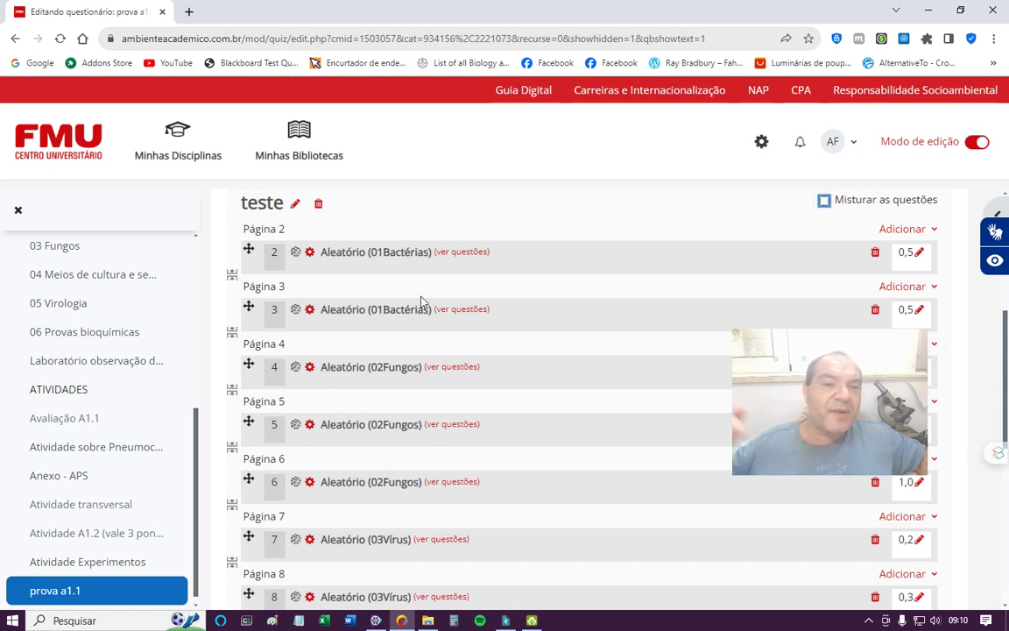
{"action": "left_click_drag", "start_coordinate": [371, 253], "coordinate": [382, 309]}
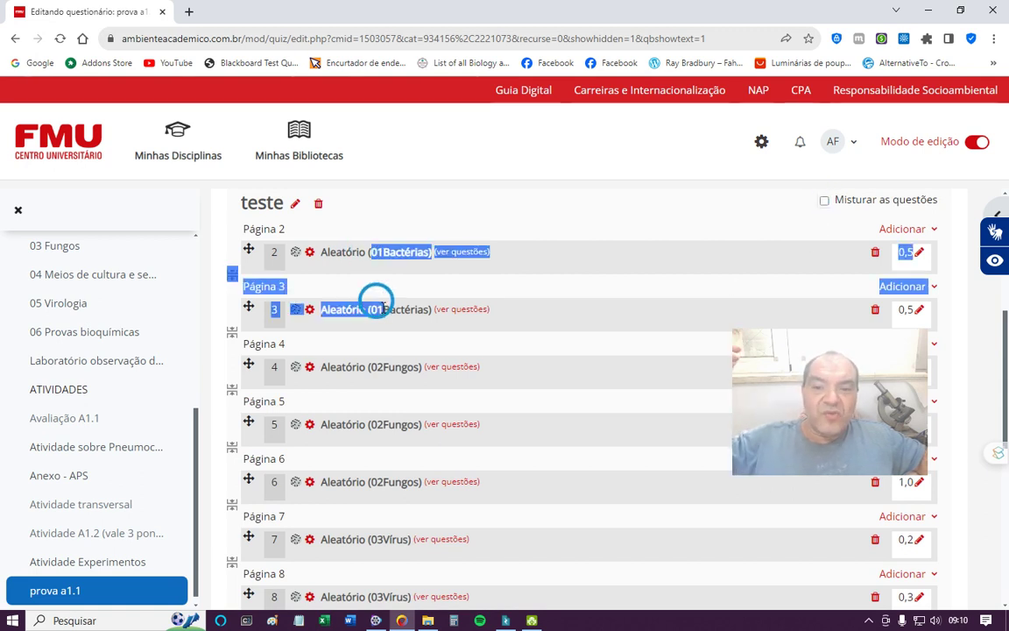
{"action": "left_click_drag", "start_coordinate": [385, 366], "coordinate": [392, 481]}
{"action": "scroll", "coordinate": [394, 462], "scroll_direction": "down", "scroll_amount": 3}
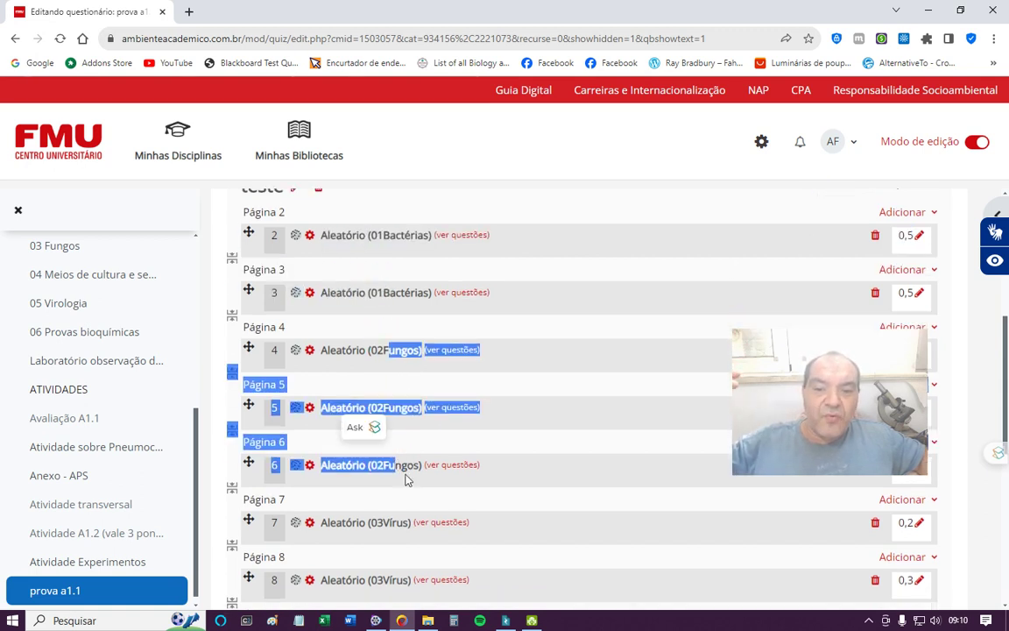
{"action": "left_click_drag", "start_coordinate": [397, 330], "coordinate": [391, 557]}
{"action": "scroll", "coordinate": [656, 450], "scroll_direction": "up", "scroll_amount": 5}
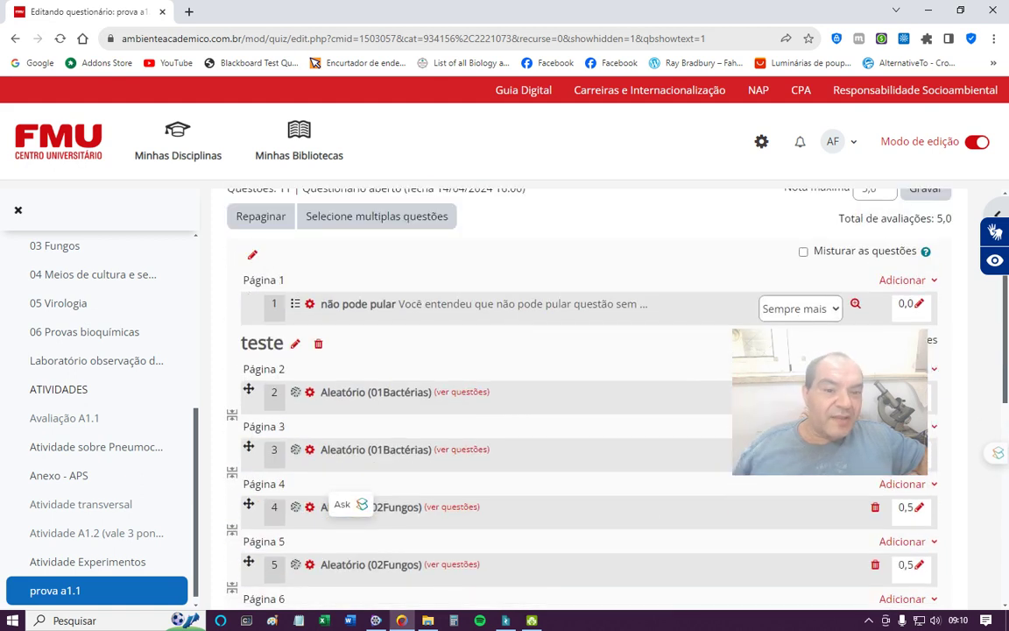
Step: Turn Misturar as questões back on for the teste section, and switch it on and off again for the first section
{"action": "left_click", "coordinate": [824, 339]}
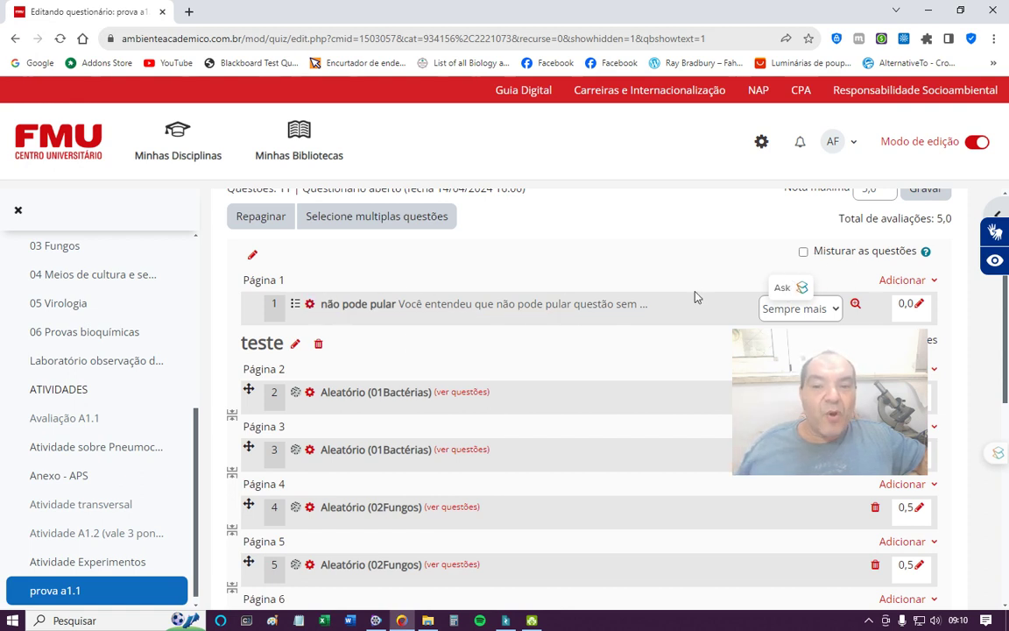
{"action": "left_click", "coordinate": [803, 251]}
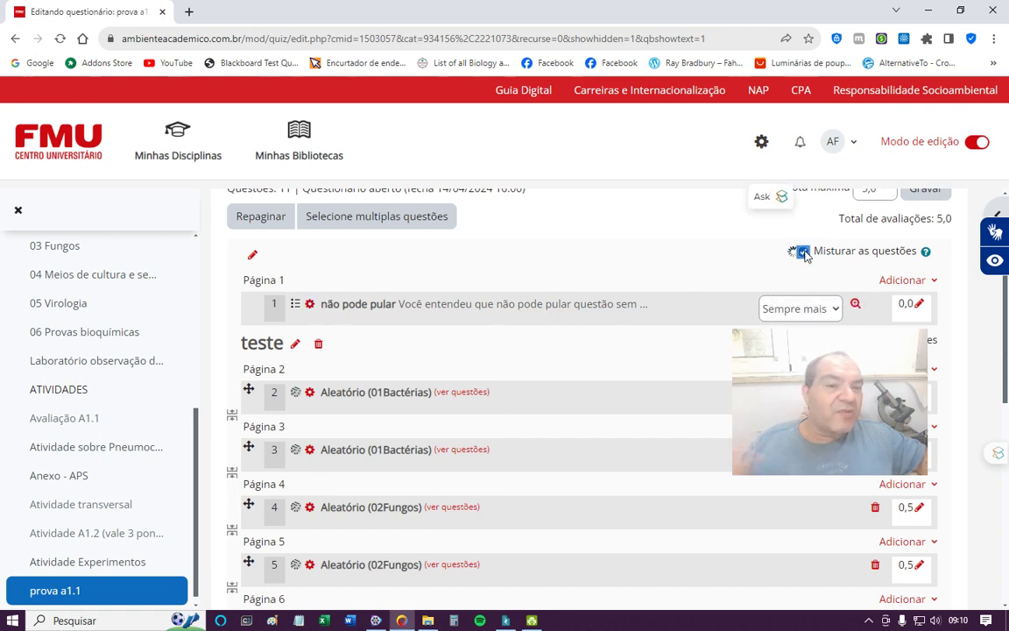
{"action": "left_click", "coordinate": [803, 252]}
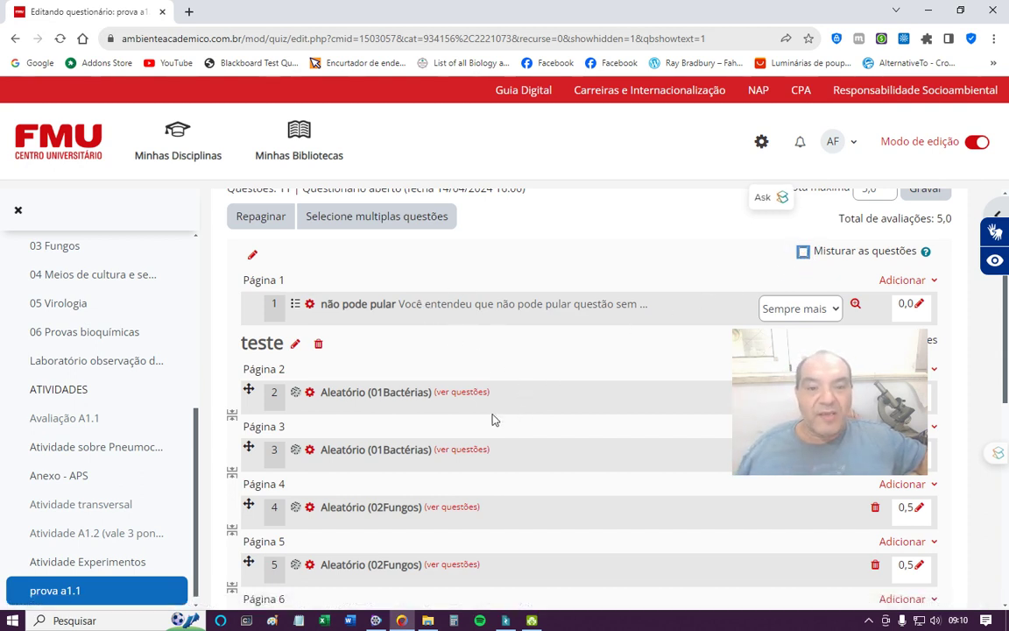
Step: Open the prova a1.1 quiz page and start a preview attempt, accepting the time limit
{"action": "scroll", "coordinate": [79, 421], "scroll_direction": "down", "scroll_amount": 1}
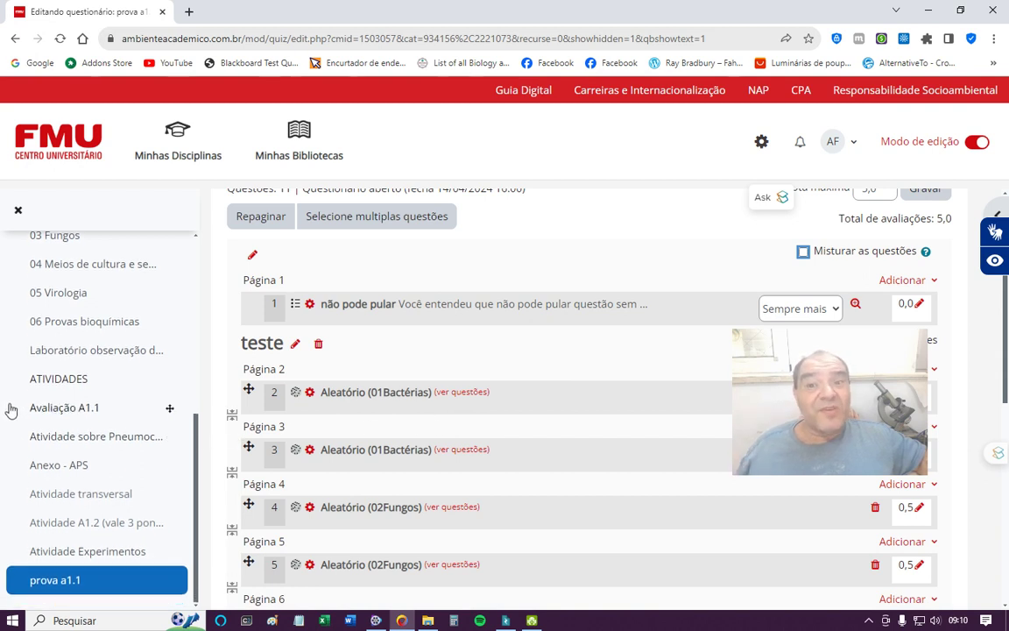
{"action": "left_click", "coordinate": [53, 584]}
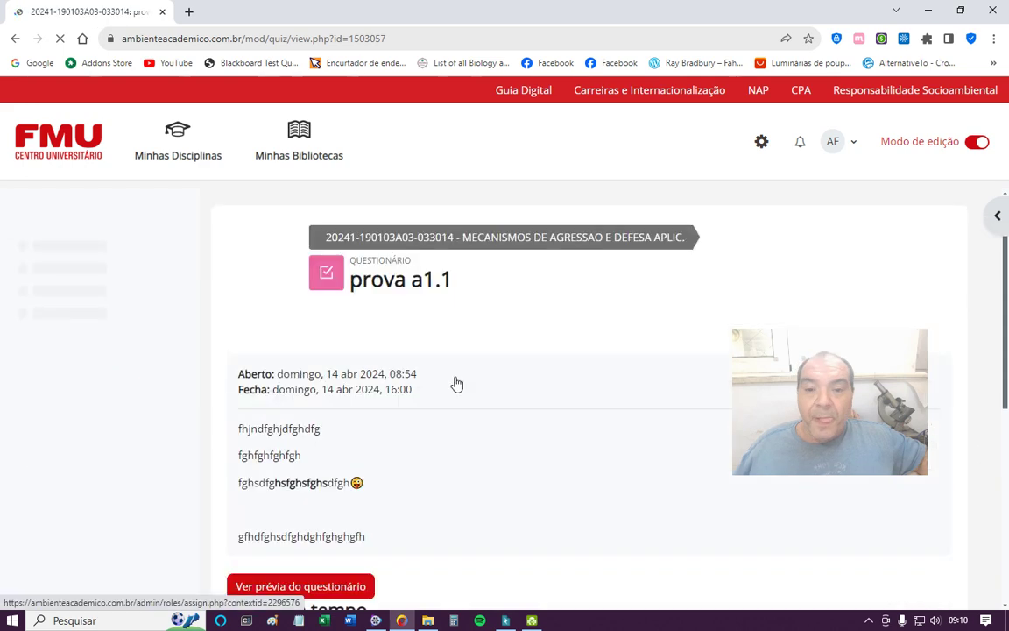
{"action": "scroll", "coordinate": [249, 326], "scroll_direction": "down", "scroll_amount": 3}
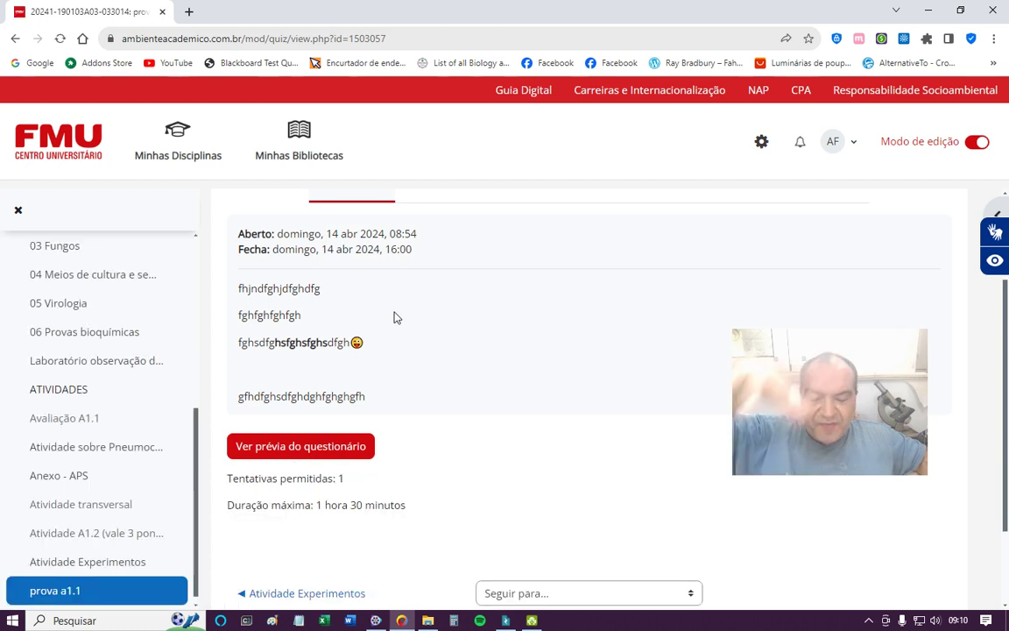
{"action": "left_click", "coordinate": [290, 455]}
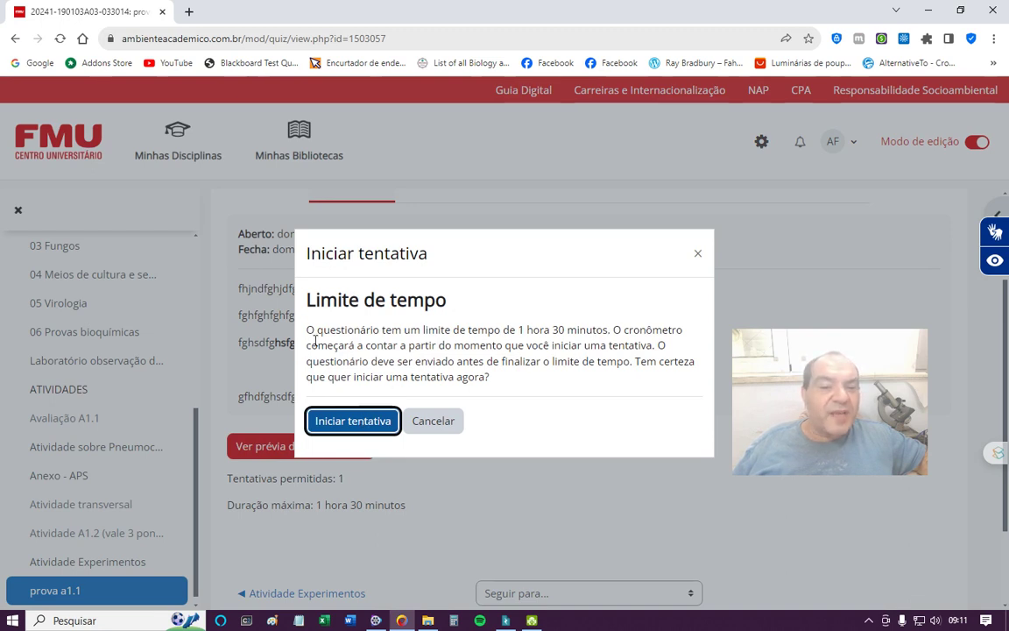
{"action": "left_click", "coordinate": [364, 431]}
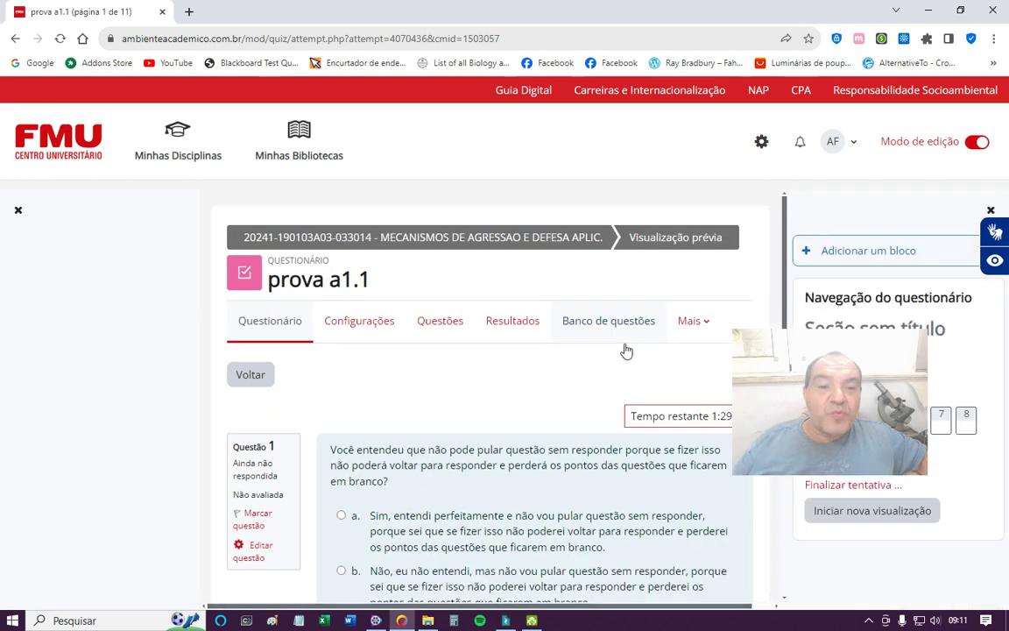
Step: Answer preview question 1 with option a, "Sim, entendi perfeitamente", and check the remaining time
{"action": "scroll", "coordinate": [395, 308], "scroll_direction": "down", "scroll_amount": 2}
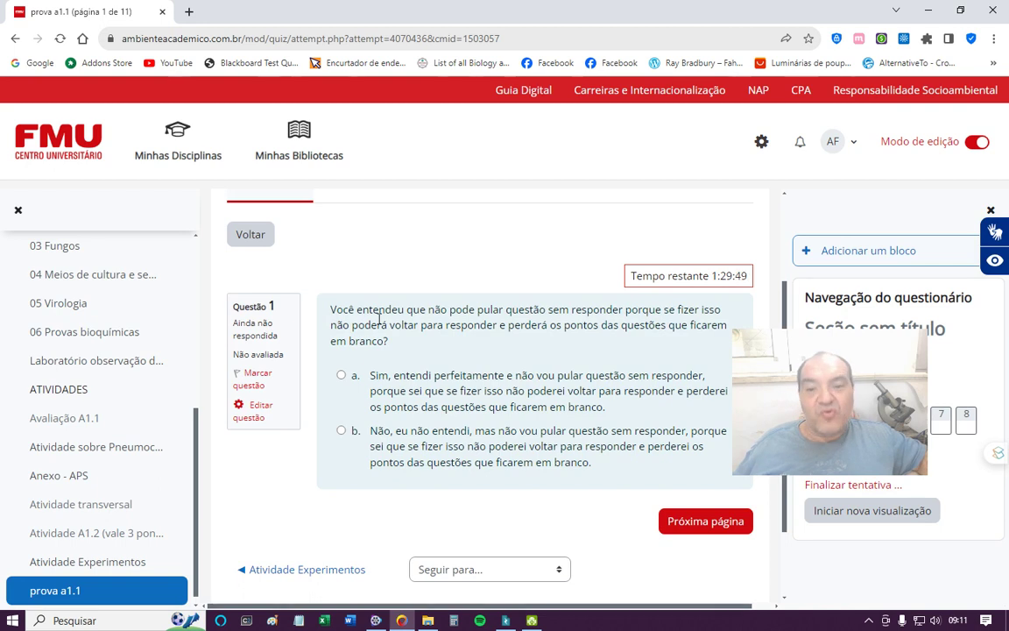
{"action": "left_click_drag", "start_coordinate": [378, 321], "coordinate": [544, 341]}
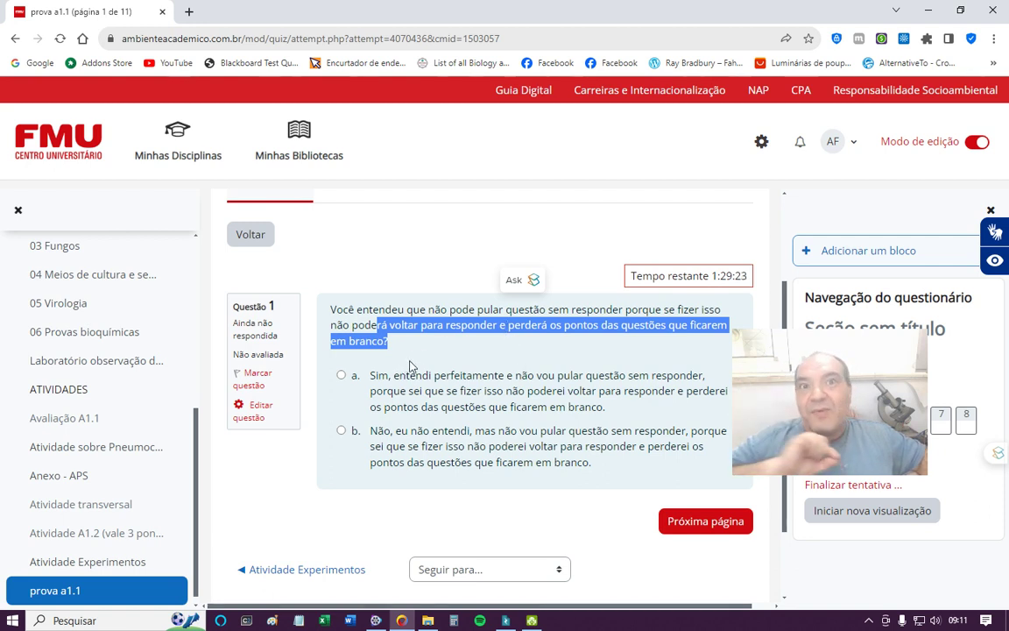
{"action": "left_click", "coordinate": [341, 375]}
{"action": "left_click", "coordinate": [341, 431]}
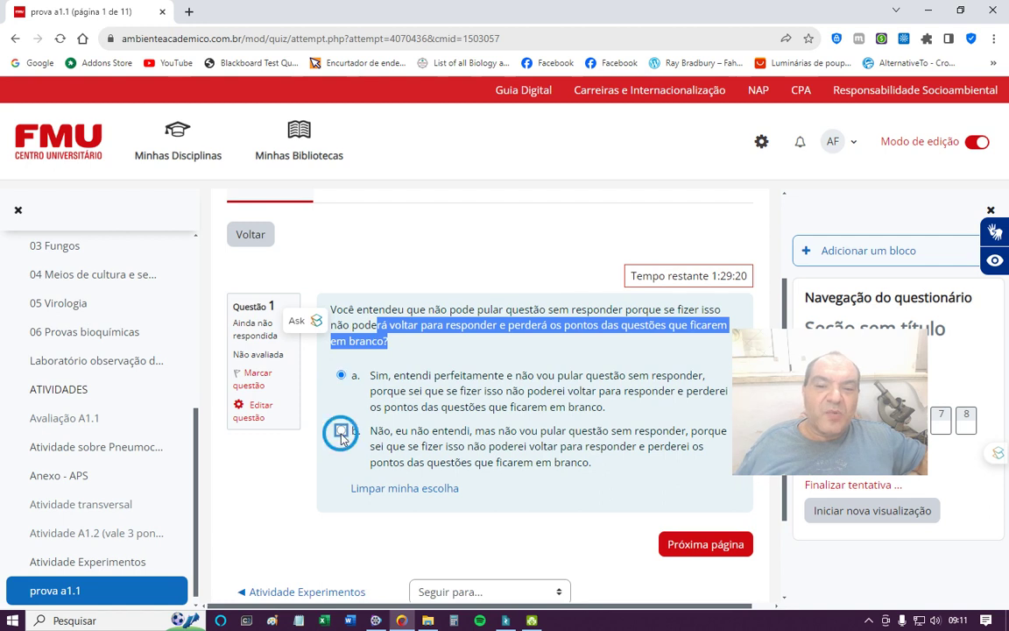
{"action": "left_click", "coordinate": [342, 376]}
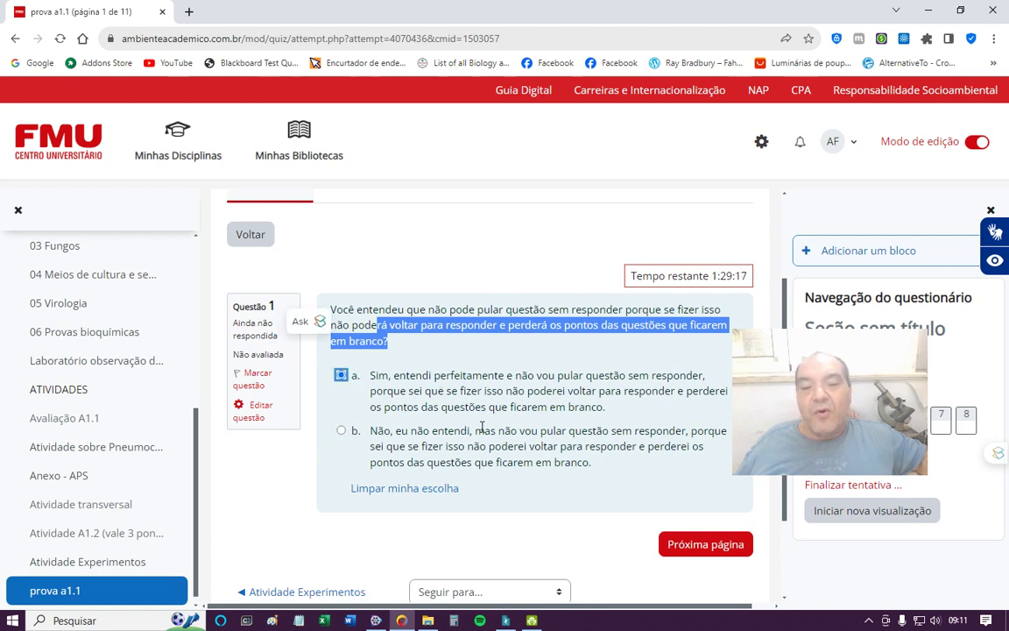
{"action": "left_click", "coordinate": [398, 333]}
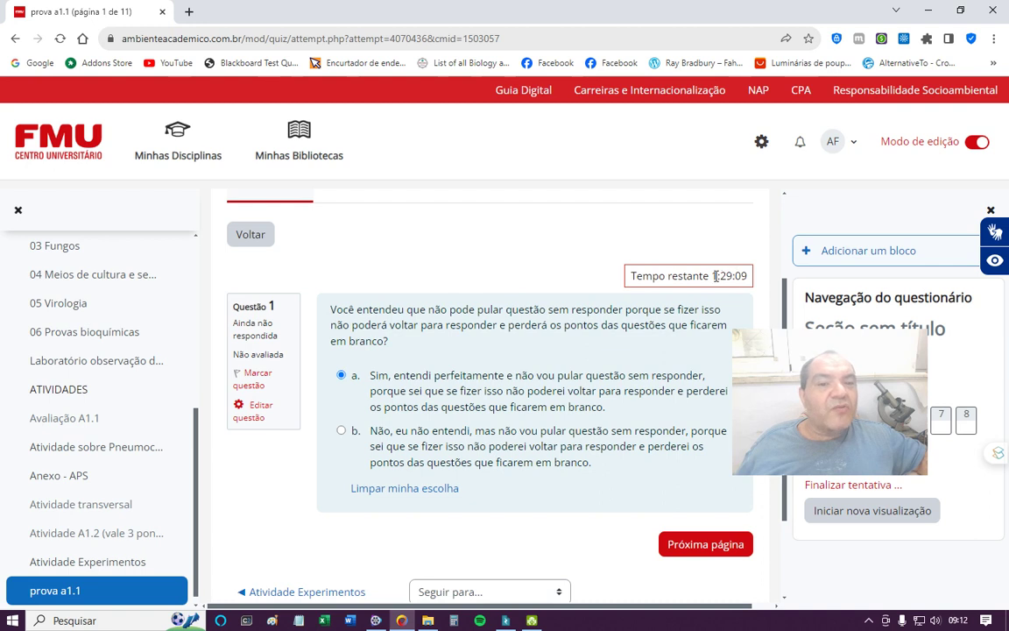
{"action": "left_click_drag", "start_coordinate": [712, 275], "coordinate": [729, 275]}
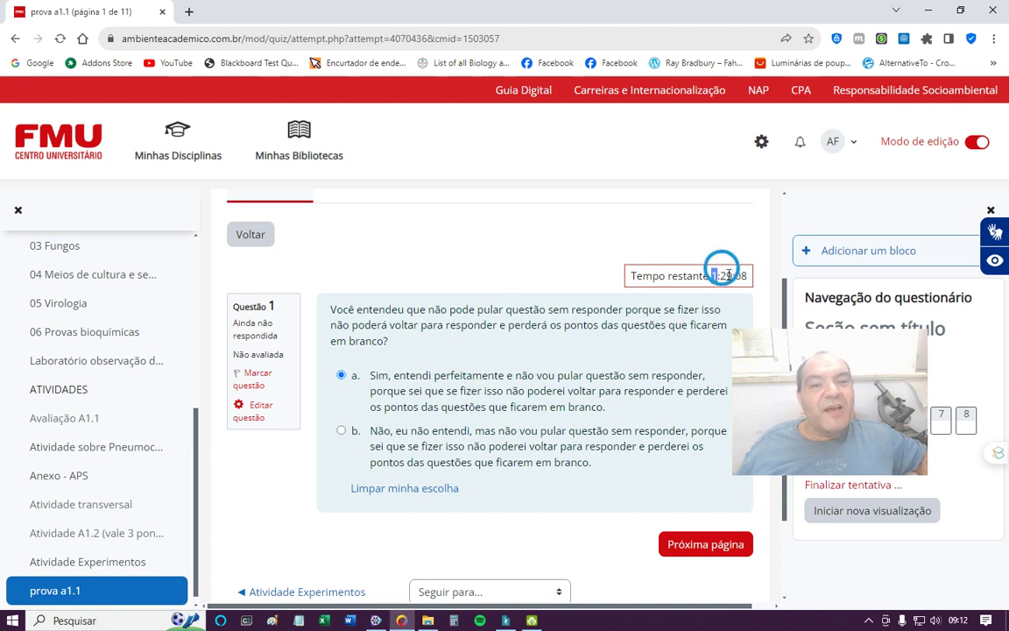
Step: Advance through the preview to questions 2 and 3, reading their statements and options without answering them
{"action": "left_click", "coordinate": [709, 549]}
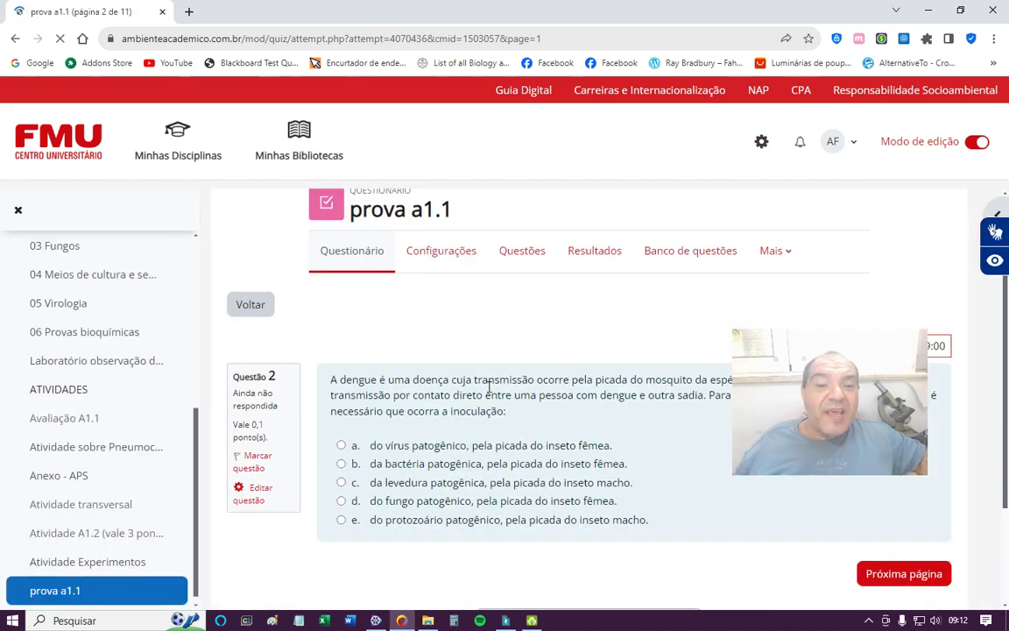
{"action": "left_click_drag", "start_coordinate": [486, 383], "coordinate": [486, 395]}
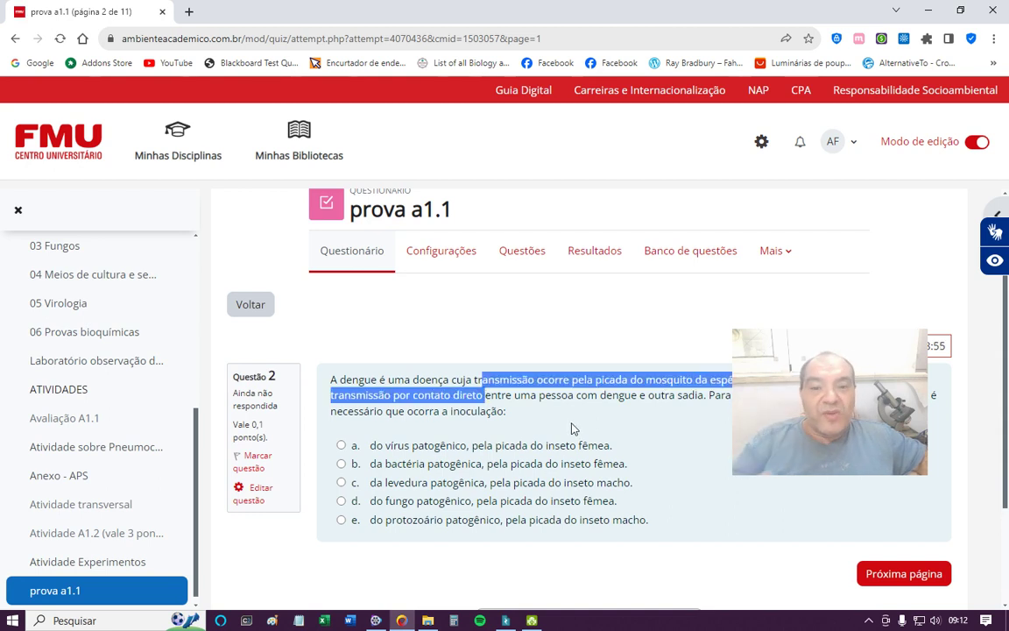
{"action": "left_click", "coordinate": [903, 573]}
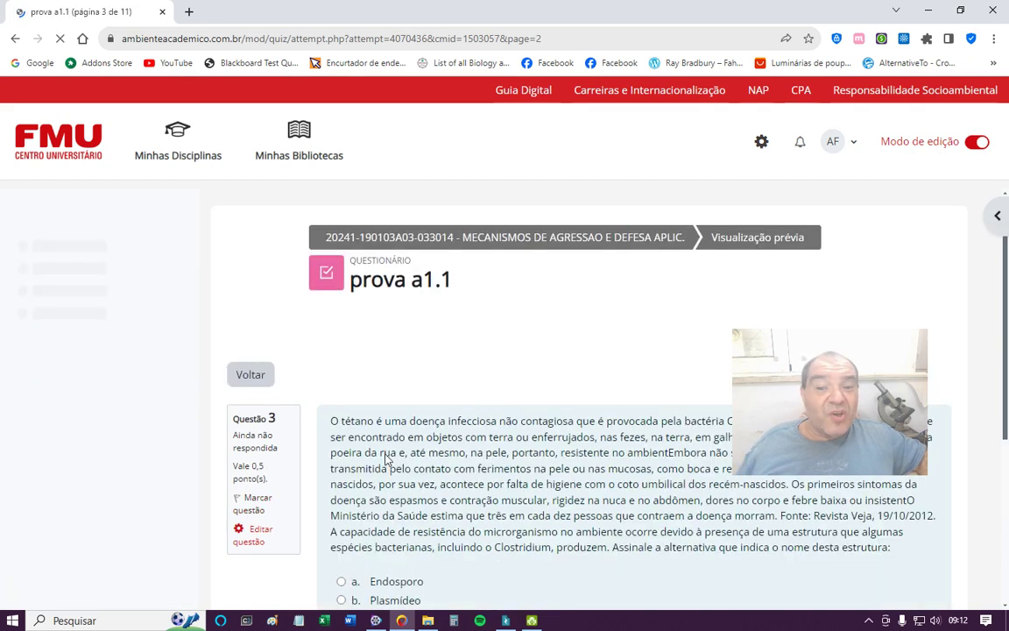
{"action": "scroll", "coordinate": [587, 477], "scroll_direction": "down", "scroll_amount": 5}
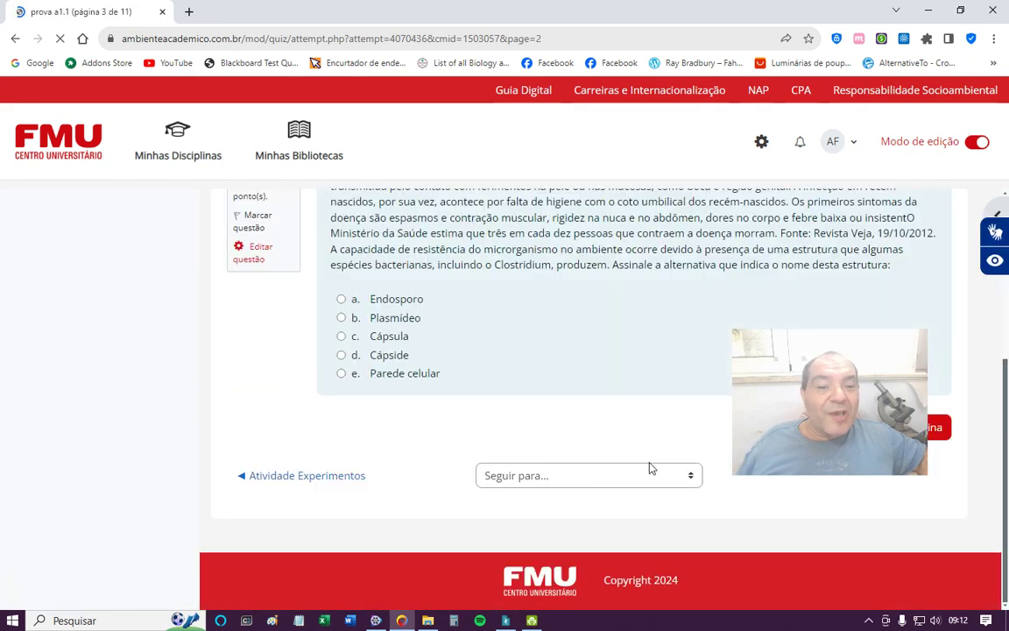
{"action": "scroll", "coordinate": [596, 386], "scroll_direction": "up", "scroll_amount": 3}
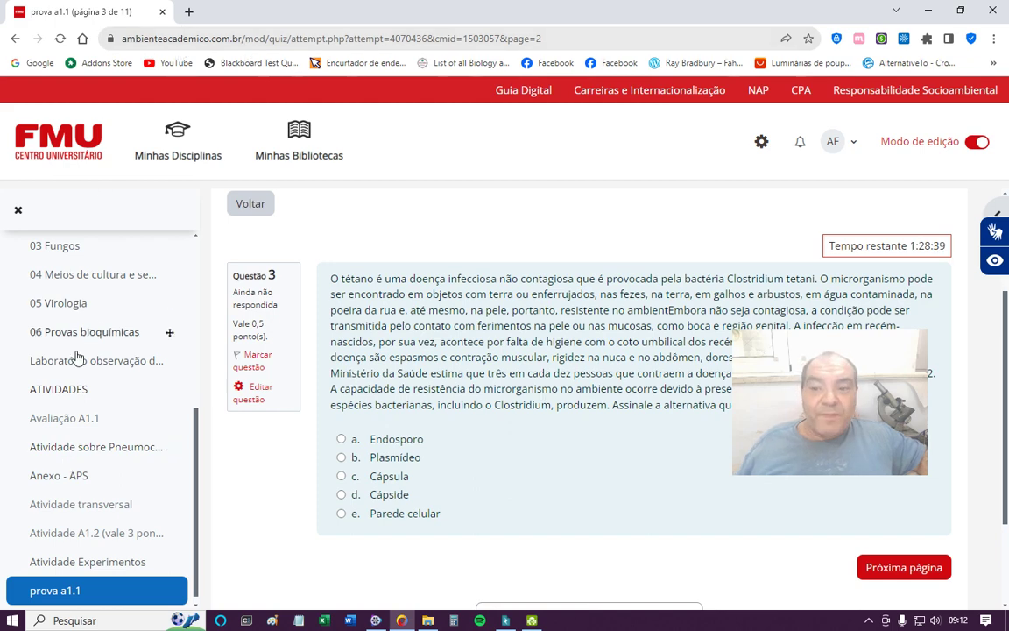
Step: View the Avaliação A1.1 quiz page for its opening dates and instructions, and return to the prova a1.1 quiz page
{"action": "left_click", "coordinate": [62, 419]}
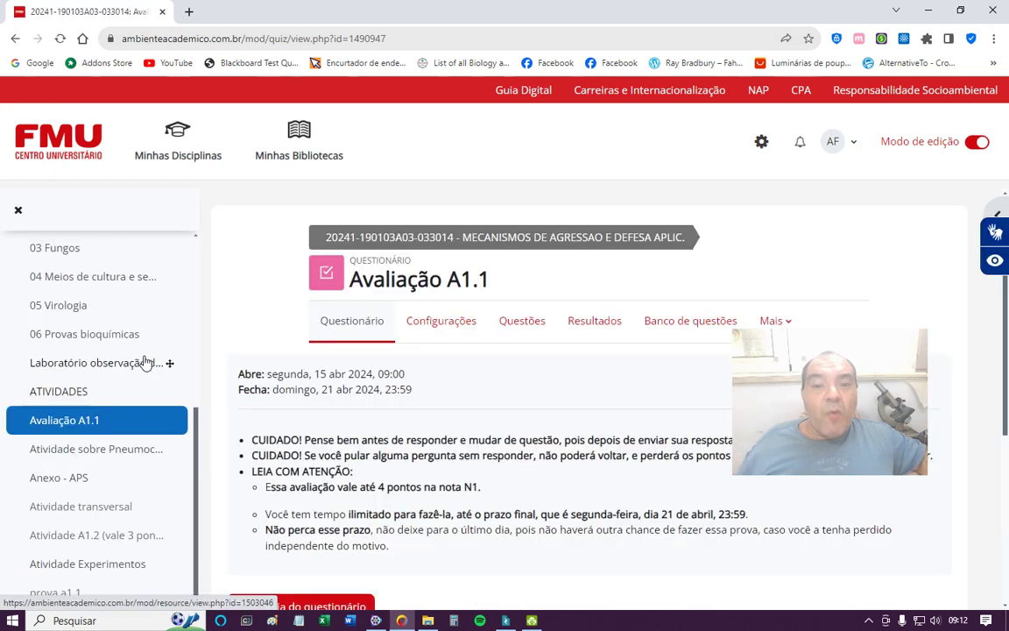
{"action": "scroll", "coordinate": [99, 417], "scroll_direction": "down", "scroll_amount": 1}
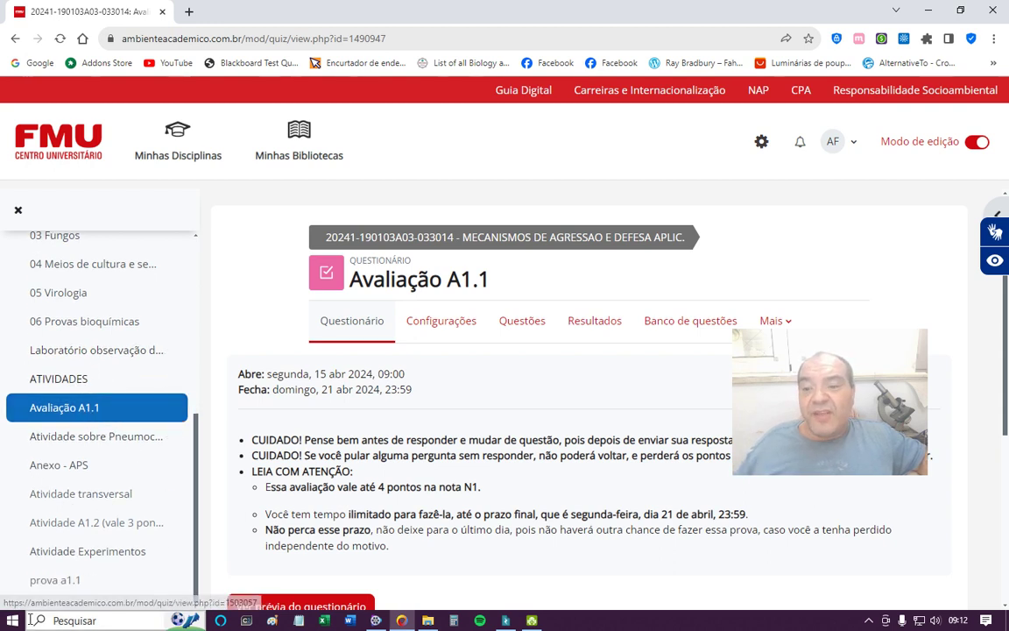
{"action": "left_click", "coordinate": [29, 589]}
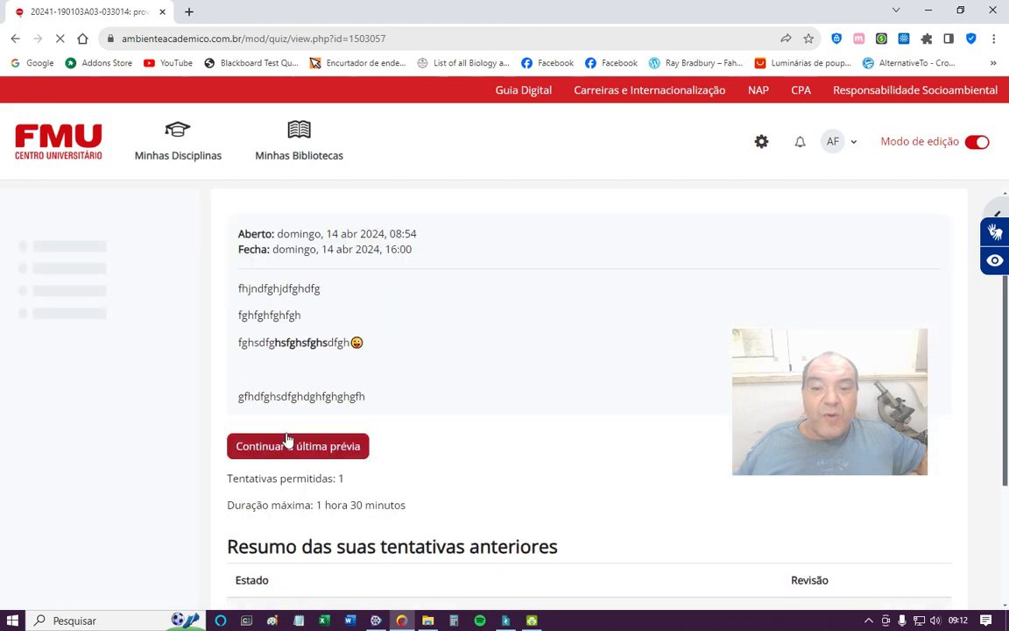
Step: Continue the last preview attempt, answering question 3 with option c, "Cápsula", and question 4 with option d, "Varíola"
{"action": "left_click", "coordinate": [311, 448]}
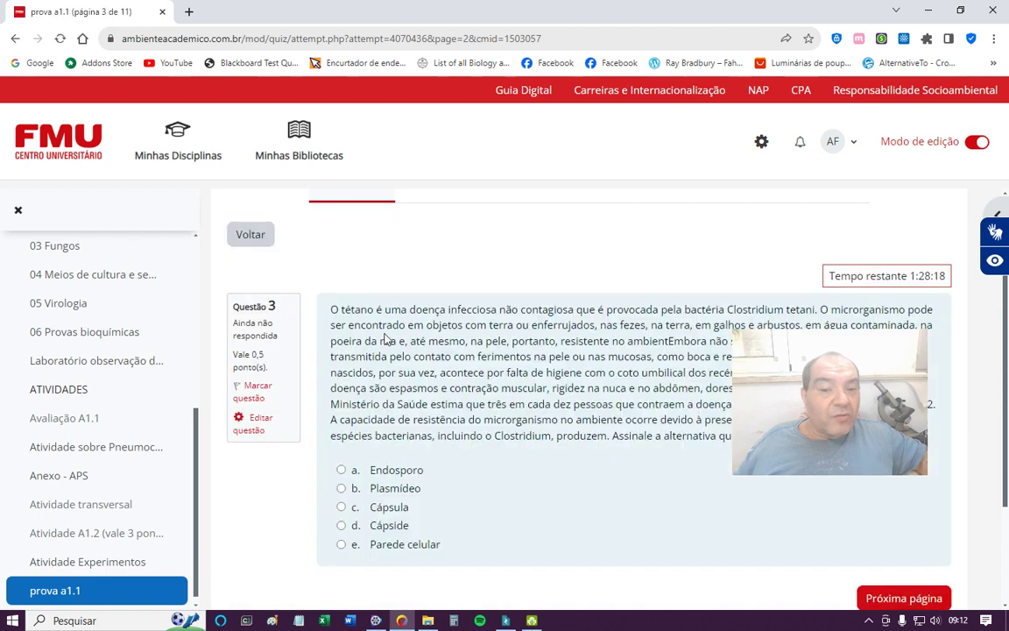
{"action": "left_click", "coordinate": [342, 507]}
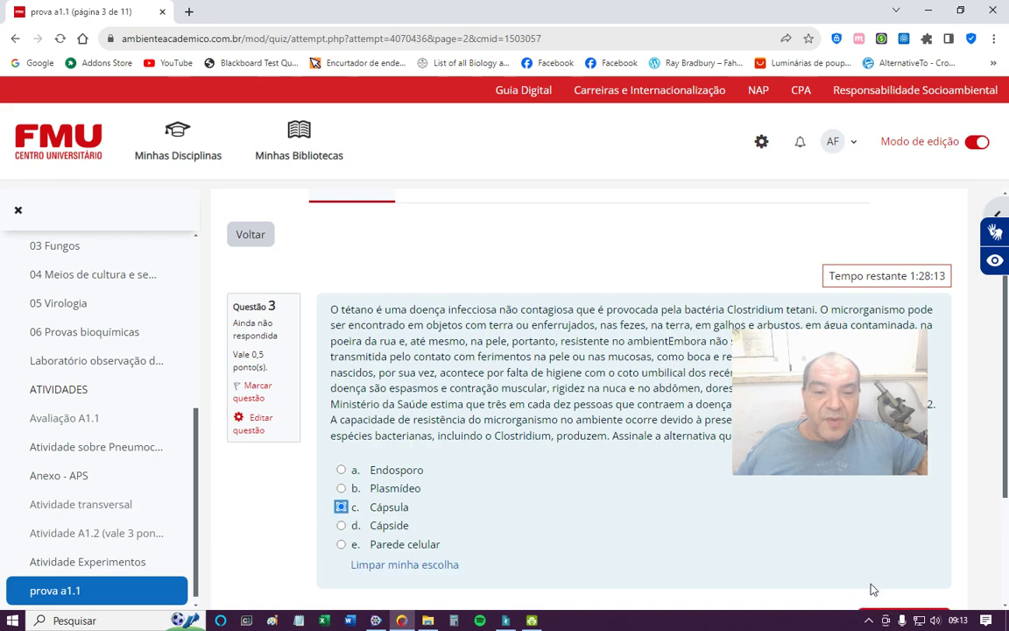
{"action": "scroll", "coordinate": [873, 589], "scroll_direction": "down", "scroll_amount": 2}
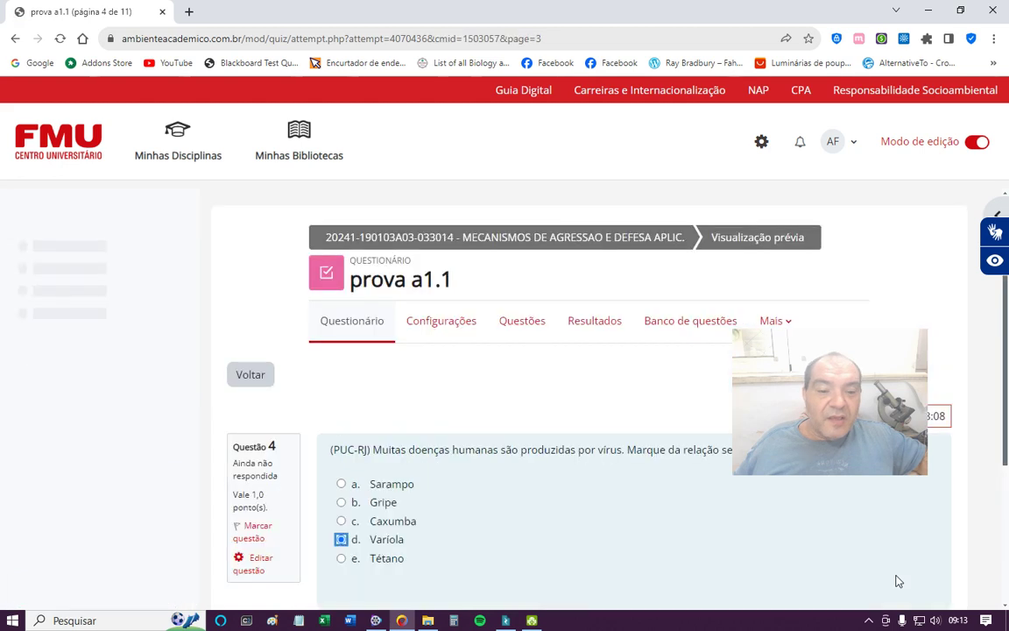
{"action": "scroll", "coordinate": [898, 580], "scroll_direction": "down", "scroll_amount": 4}
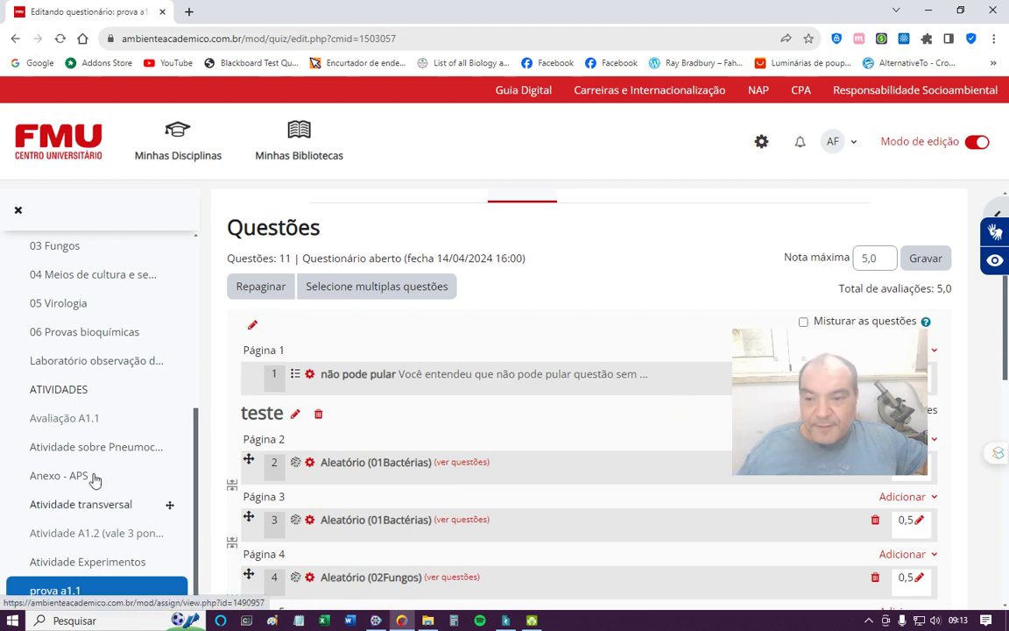
Step: Find the Avaliação A1.1 quiz under ATIVIDADES on the course page and open its settings for editing
{"action": "left_click", "coordinate": [59, 421]}
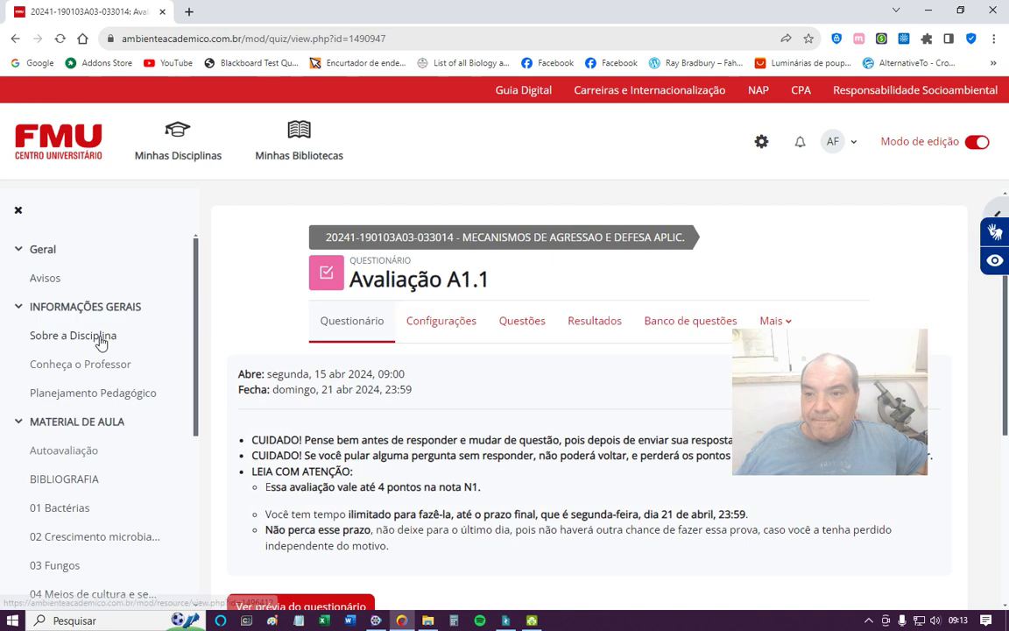
{"action": "left_click", "coordinate": [62, 268]}
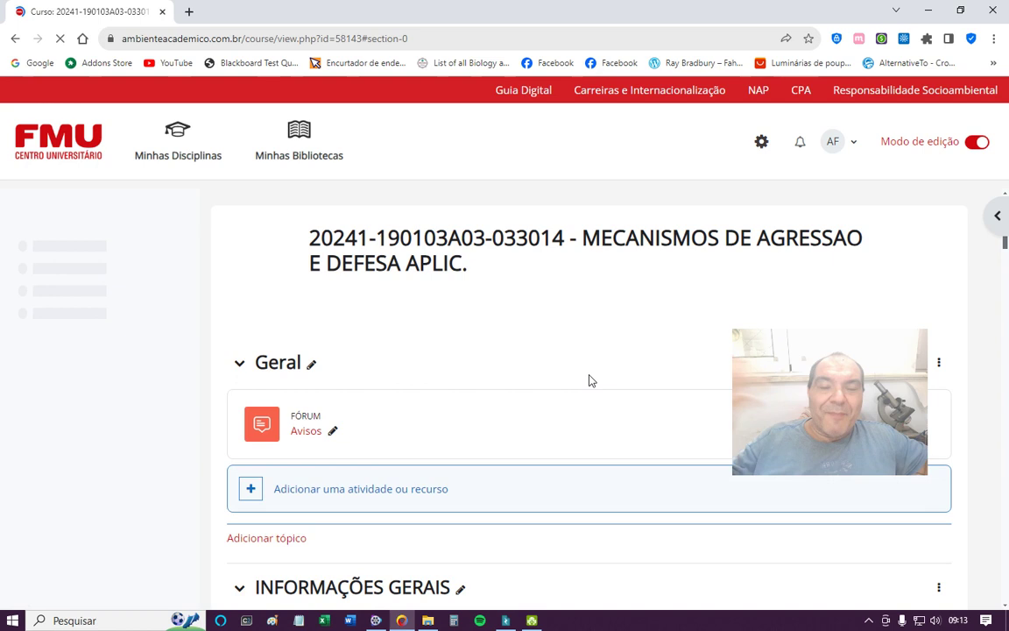
{"action": "scroll", "coordinate": [588, 404], "scroll_direction": "down", "scroll_amount": 5}
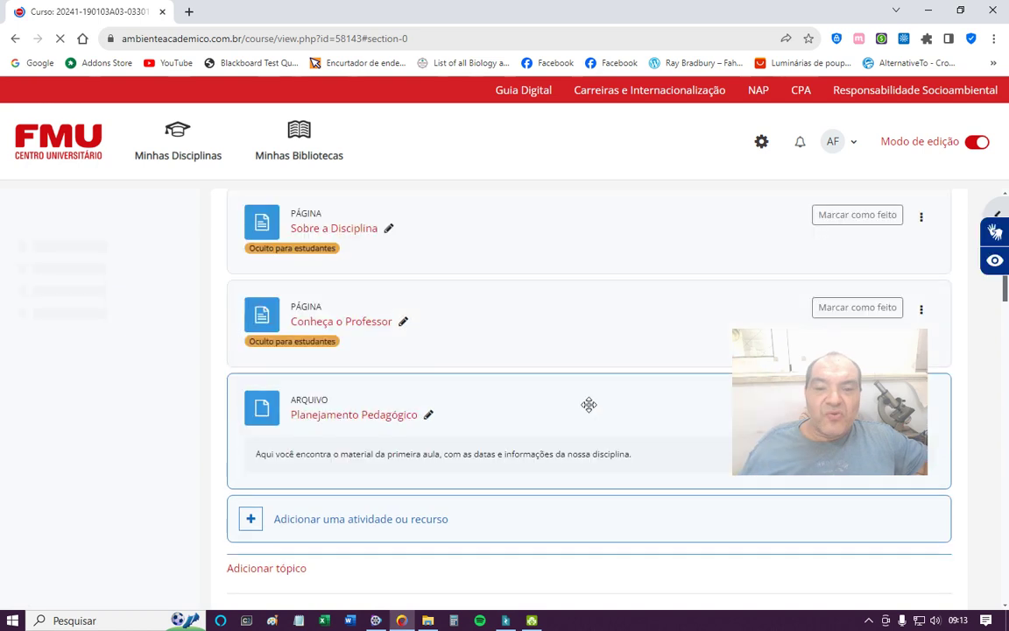
{"action": "scroll", "coordinate": [589, 404], "scroll_direction": "down", "scroll_amount": 5}
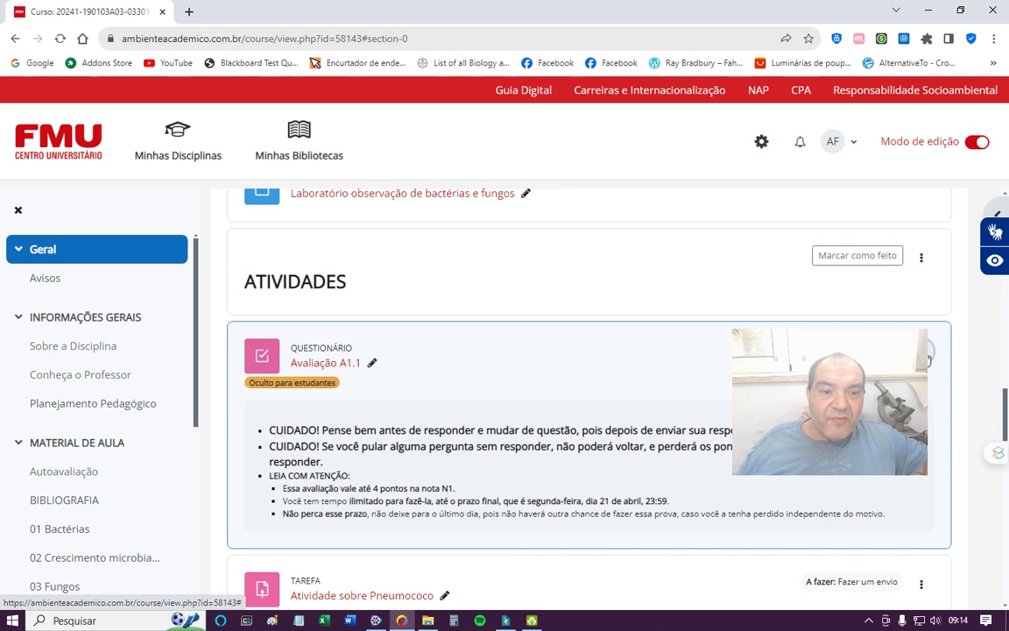
{"action": "left_click", "coordinate": [927, 359]}
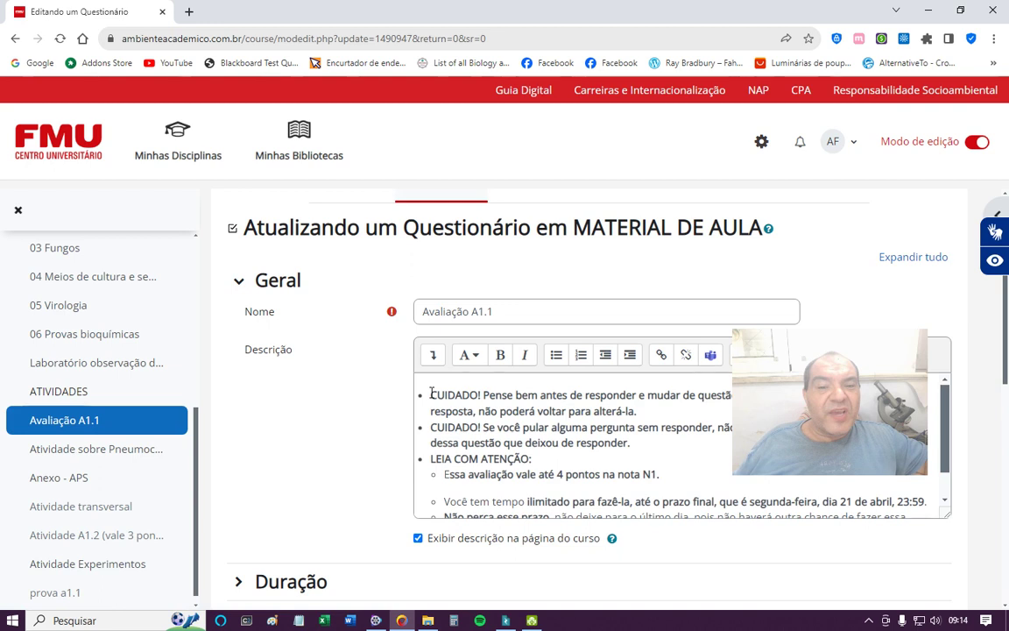
Step: Read through the Avaliação A1.1 description, covering its warnings, point value, time allowance and deadline
{"action": "left_click_drag", "start_coordinate": [430, 394], "coordinate": [641, 411]}
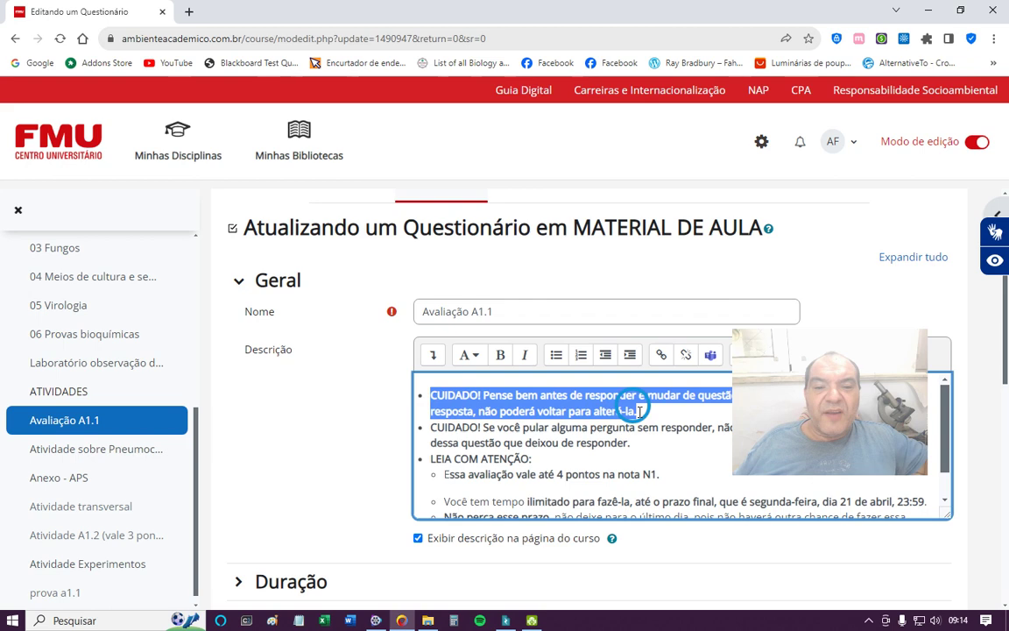
{"action": "left_click_drag", "start_coordinate": [497, 426], "coordinate": [630, 445]}
{"action": "scroll", "coordinate": [627, 446], "scroll_direction": "down", "scroll_amount": 1}
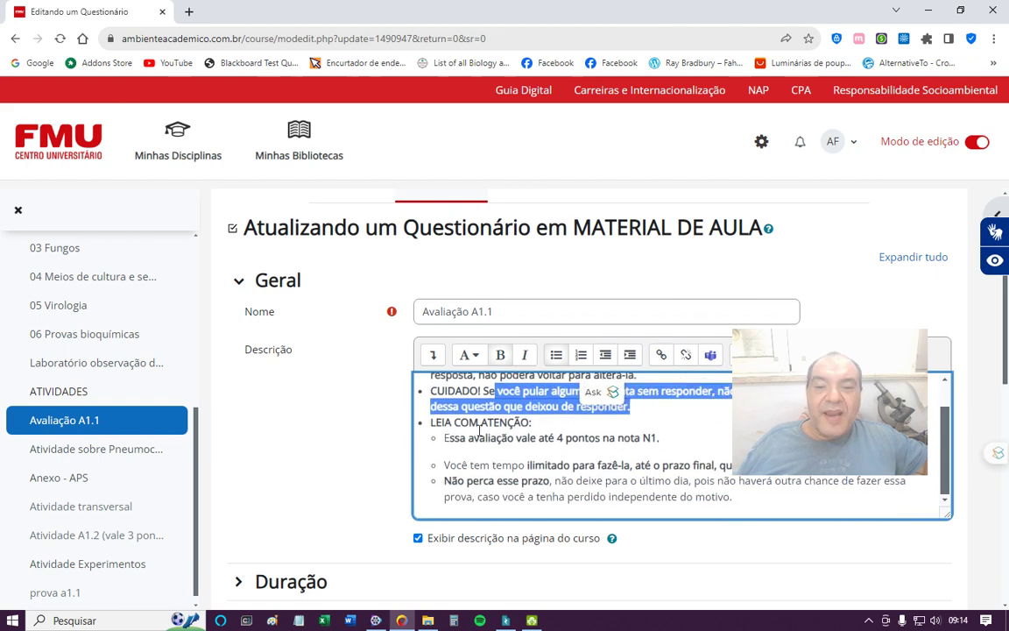
{"action": "left_click_drag", "start_coordinate": [455, 438], "coordinate": [687, 430]}
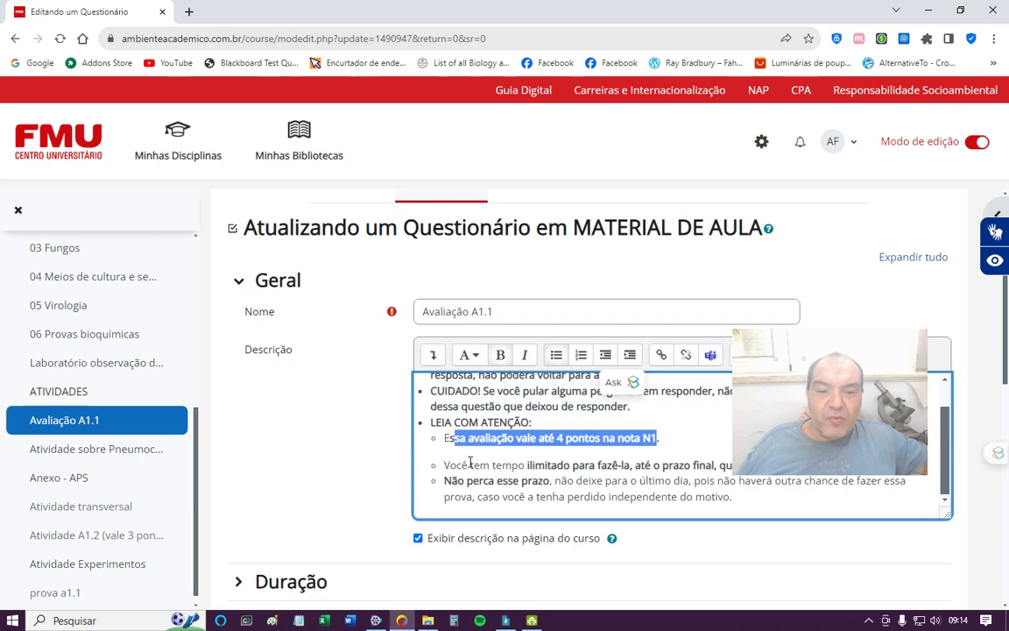
{"action": "left_click_drag", "start_coordinate": [456, 465], "coordinate": [629, 462]}
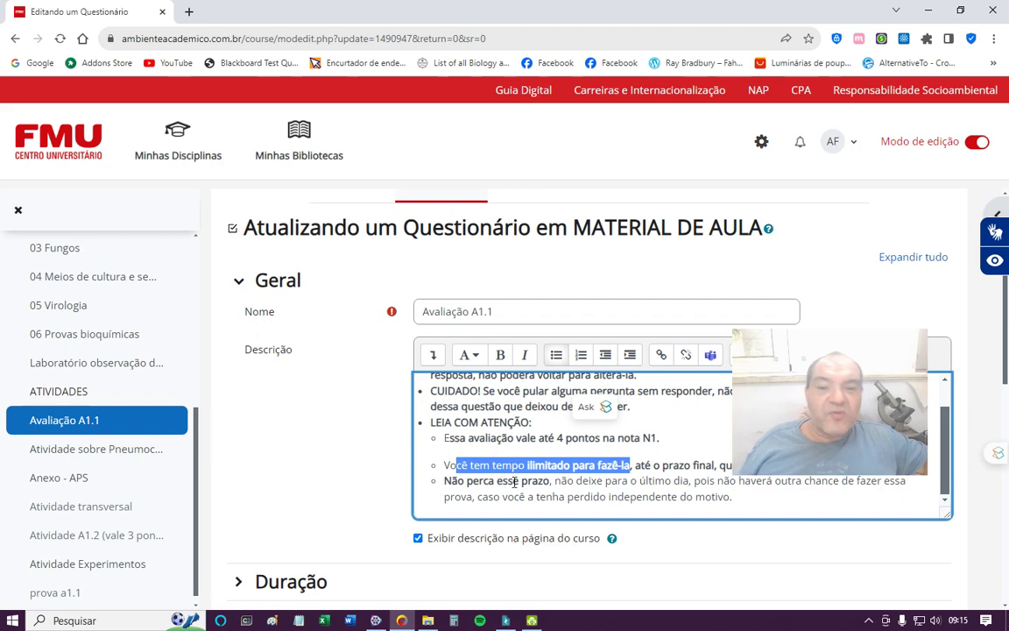
{"action": "left_click_drag", "start_coordinate": [497, 481], "coordinate": [706, 481]}
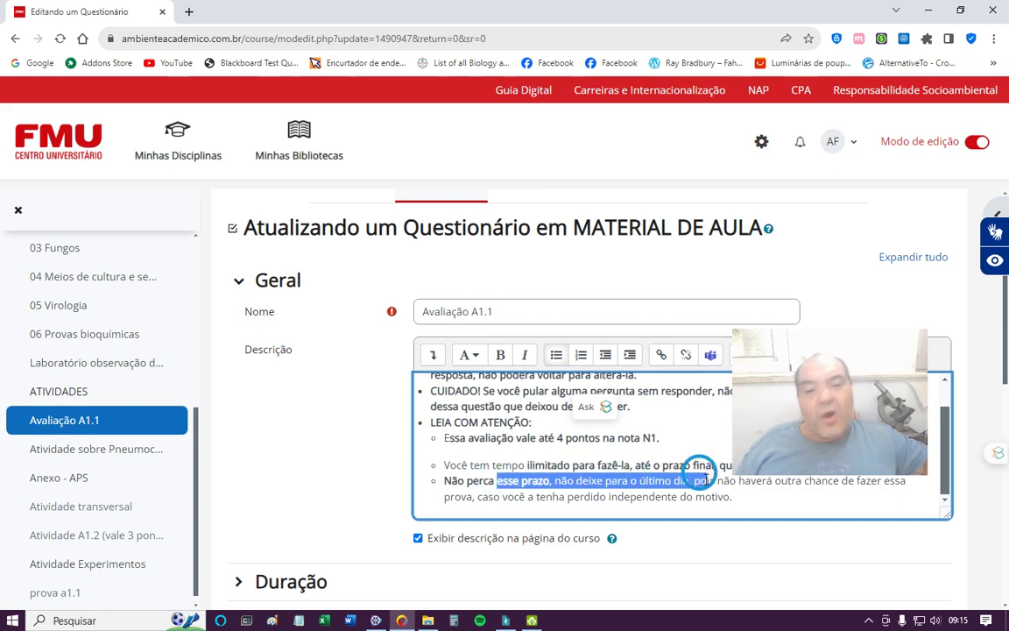
{"action": "left_click", "coordinate": [710, 497]}
{"action": "scroll", "coordinate": [354, 241], "scroll_direction": "down", "scroll_amount": 2}
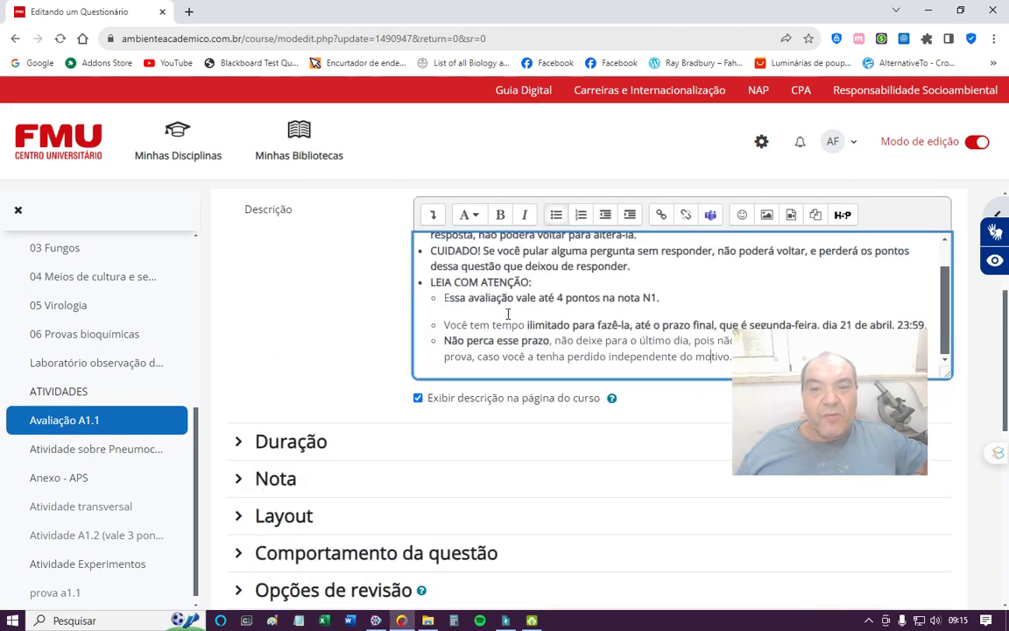
{"action": "scroll", "coordinate": [507, 314], "scroll_direction": "up", "scroll_amount": 1}
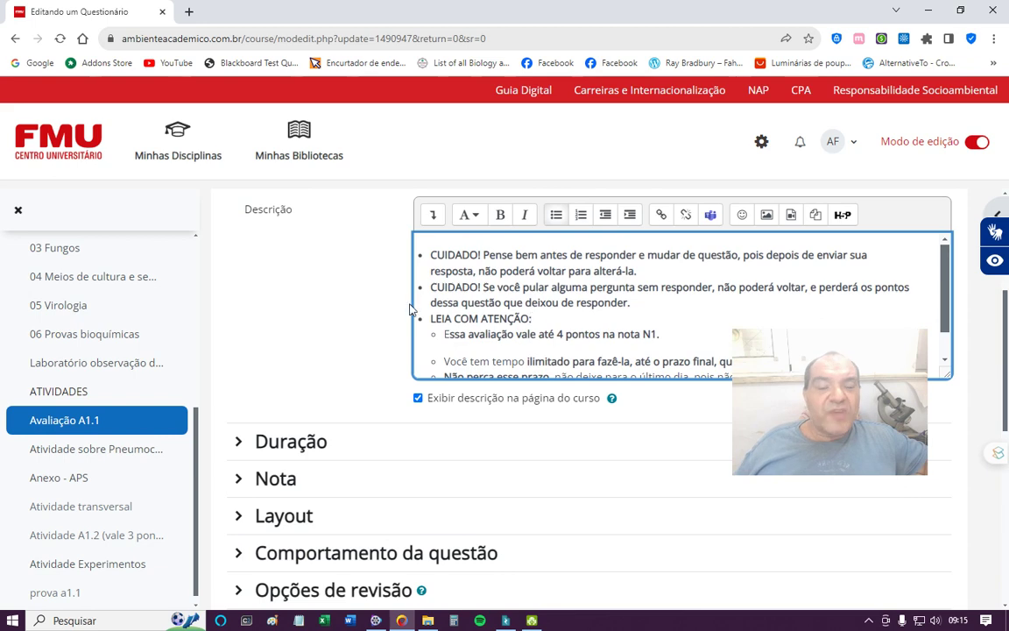
Step: Expand and examine the Opções de revisão and Aparência settings of Avaliação A1.1
{"action": "scroll", "coordinate": [478, 396], "scroll_direction": "down", "scroll_amount": 3}
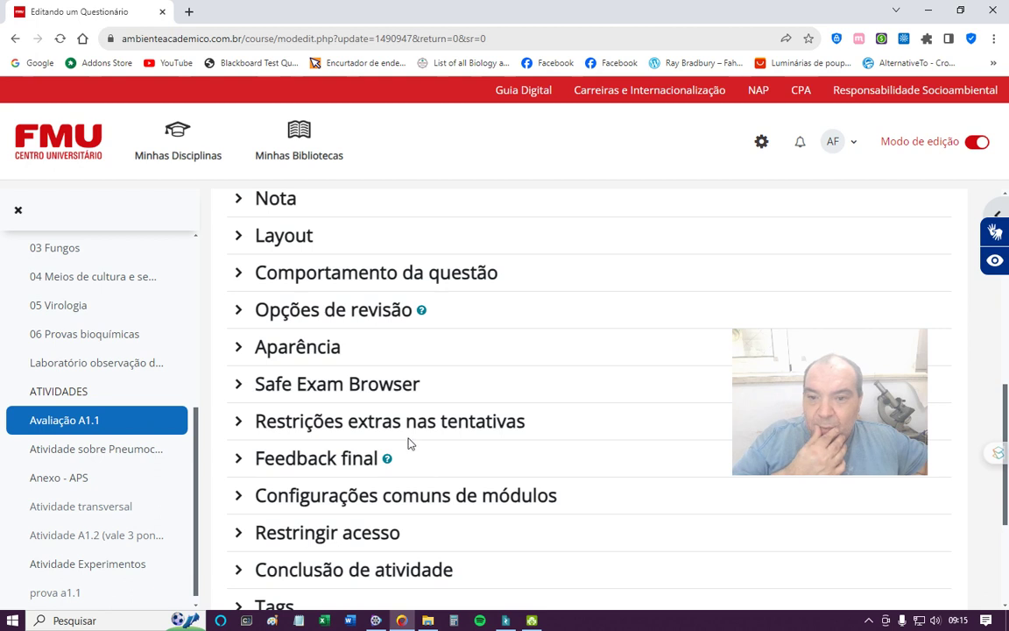
{"action": "scroll", "coordinate": [366, 368], "scroll_direction": "up", "scroll_amount": 1}
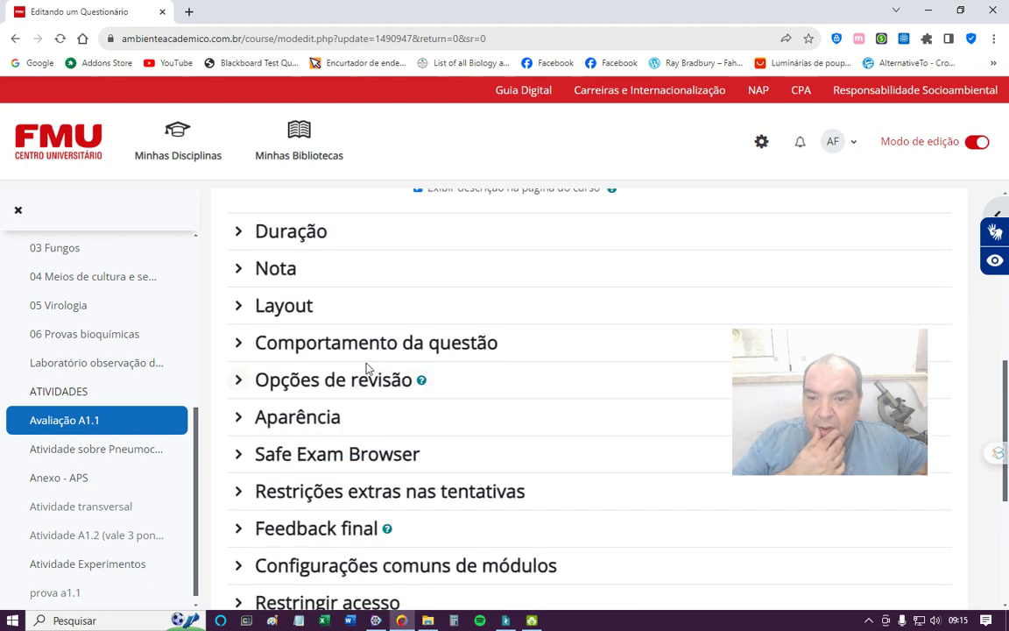
{"action": "left_click", "coordinate": [297, 390]}
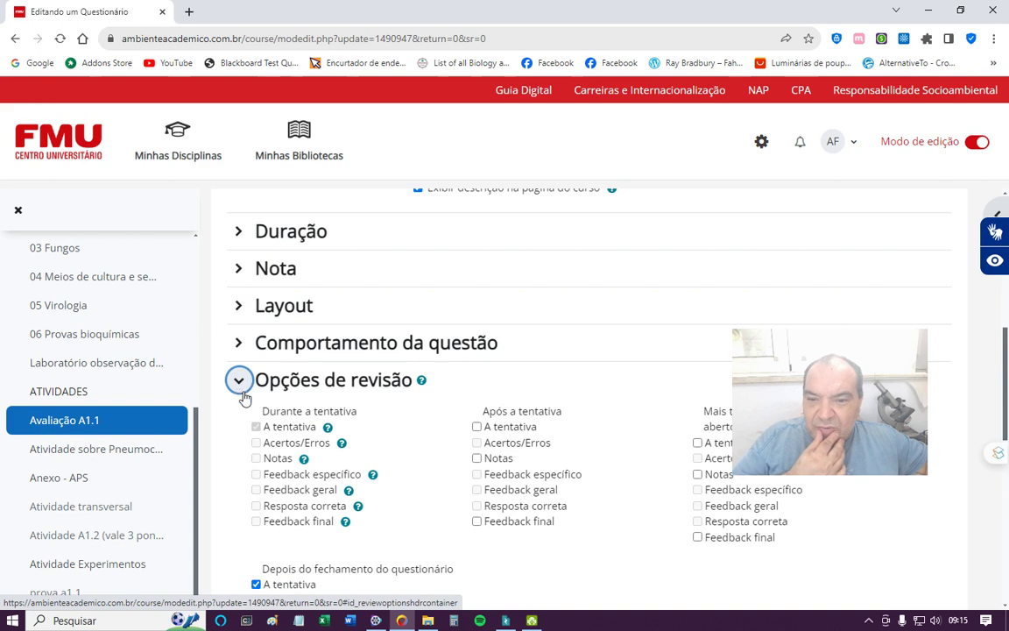
{"action": "scroll", "coordinate": [291, 483], "scroll_direction": "down", "scroll_amount": 2}
{"action": "scroll", "coordinate": [262, 464], "scroll_direction": "down", "scroll_amount": 2}
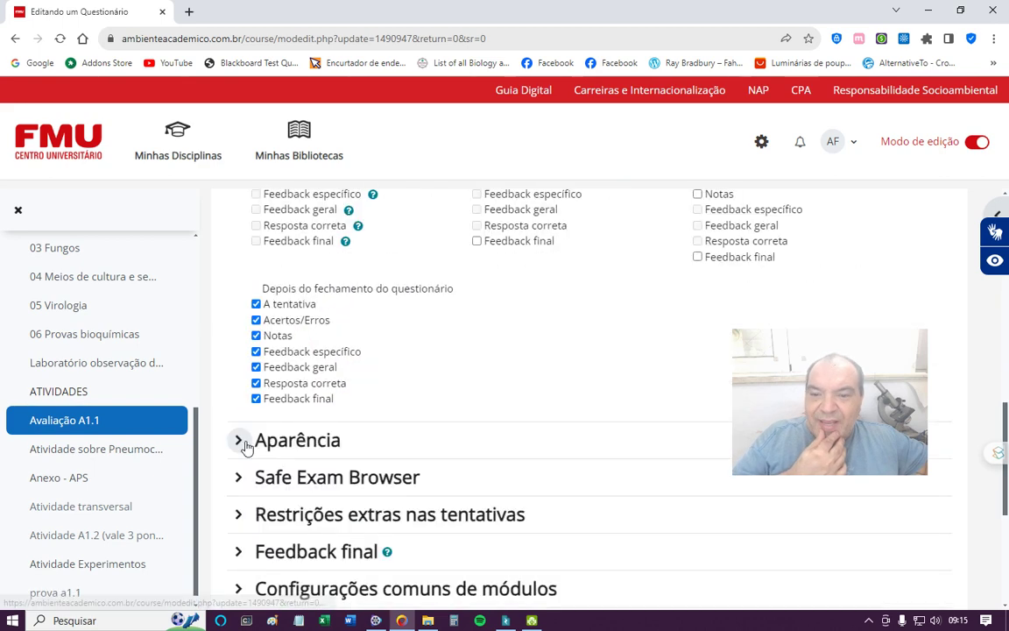
{"action": "left_click", "coordinate": [244, 440]}
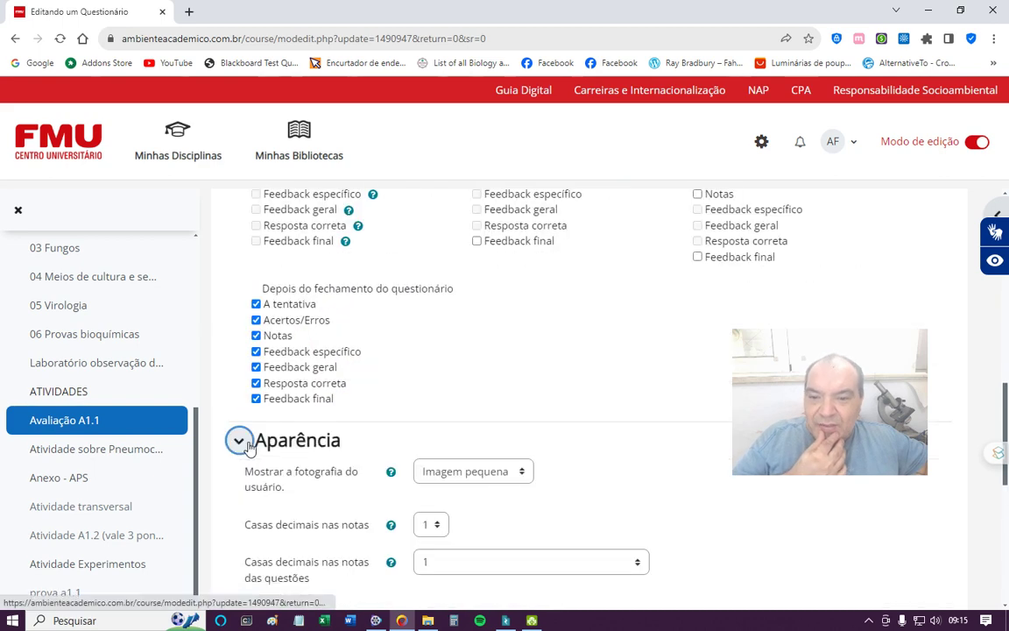
{"action": "scroll", "coordinate": [248, 460], "scroll_direction": "down", "scroll_amount": 3}
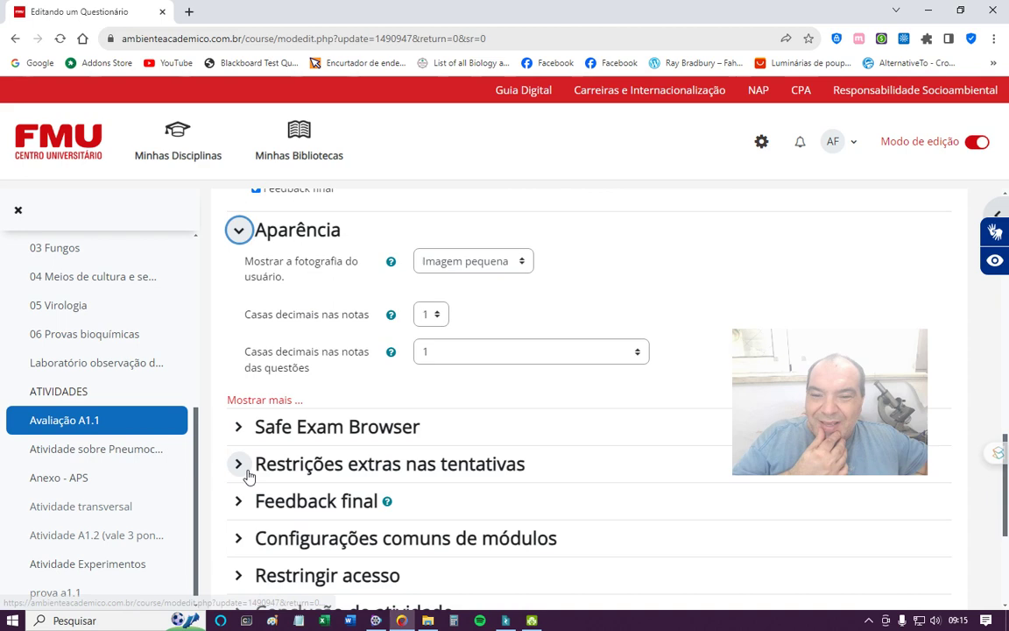
Step: Expand the Layout and Comportamento da questão settings, and show the additional Aparência options
{"action": "scroll", "coordinate": [254, 470], "scroll_direction": "up", "scroll_amount": 6}
{"action": "scroll", "coordinate": [267, 465], "scroll_direction": "up", "scroll_amount": 3}
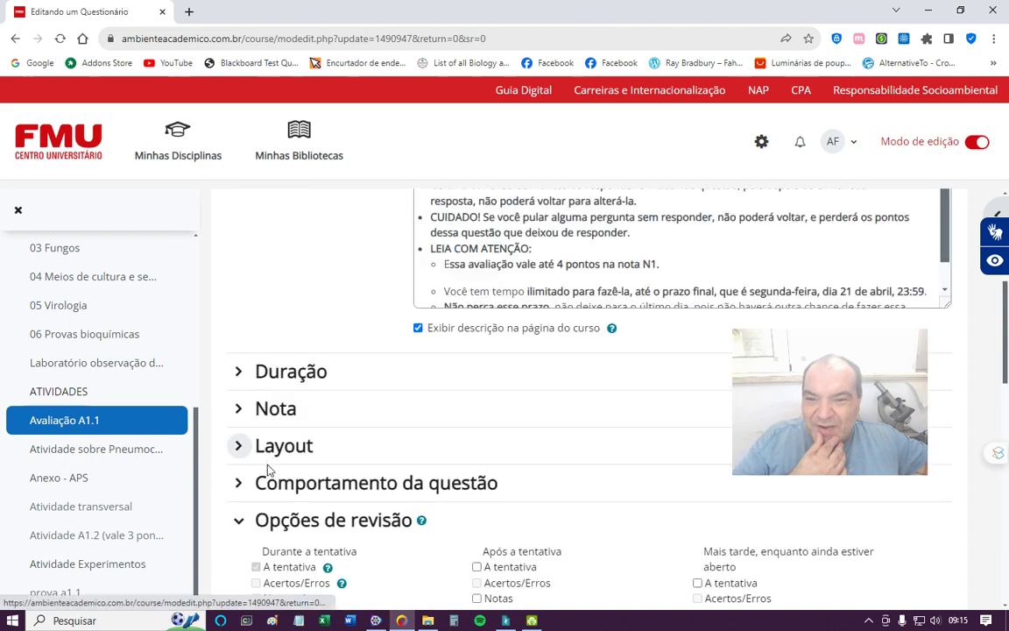
{"action": "left_click", "coordinate": [263, 446]}
{"action": "scroll", "coordinate": [258, 438], "scroll_direction": "down", "scroll_amount": 3}
{"action": "left_click", "coordinate": [238, 327]}
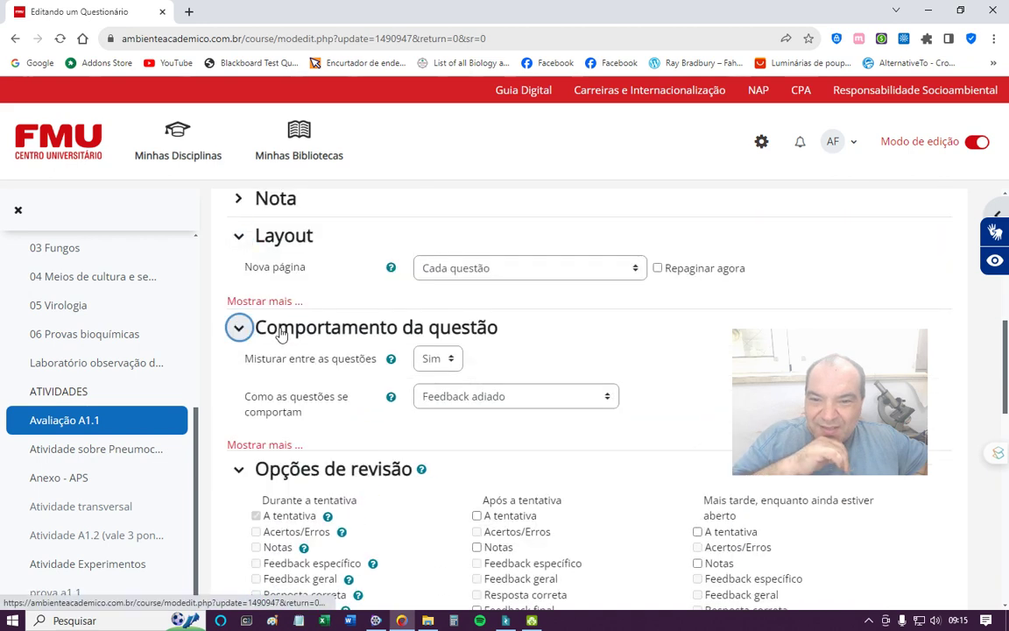
{"action": "scroll", "coordinate": [280, 336], "scroll_direction": "down", "scroll_amount": 8}
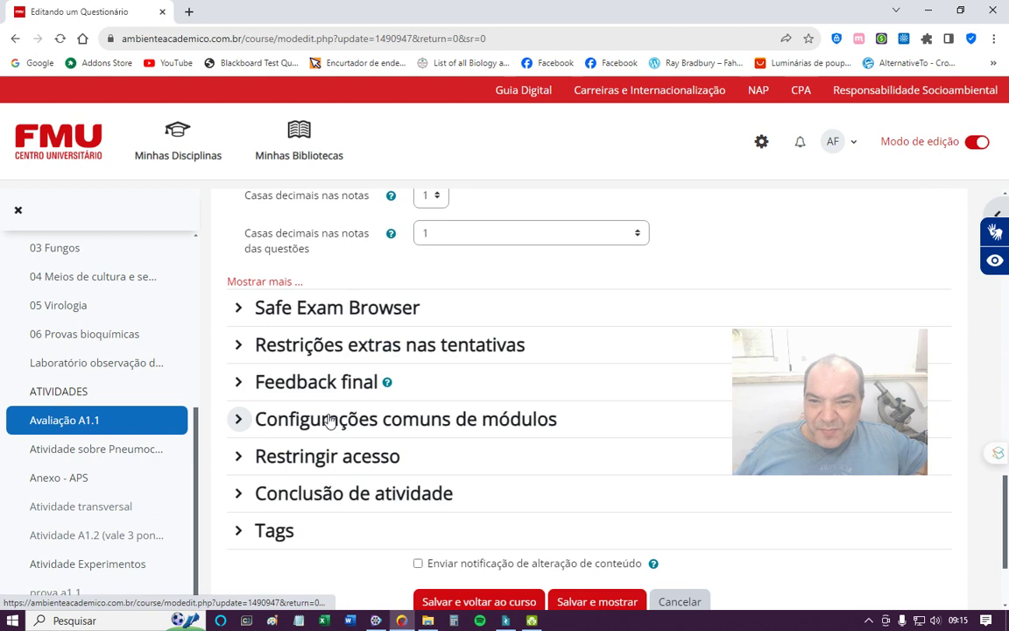
{"action": "left_click", "coordinate": [267, 283]}
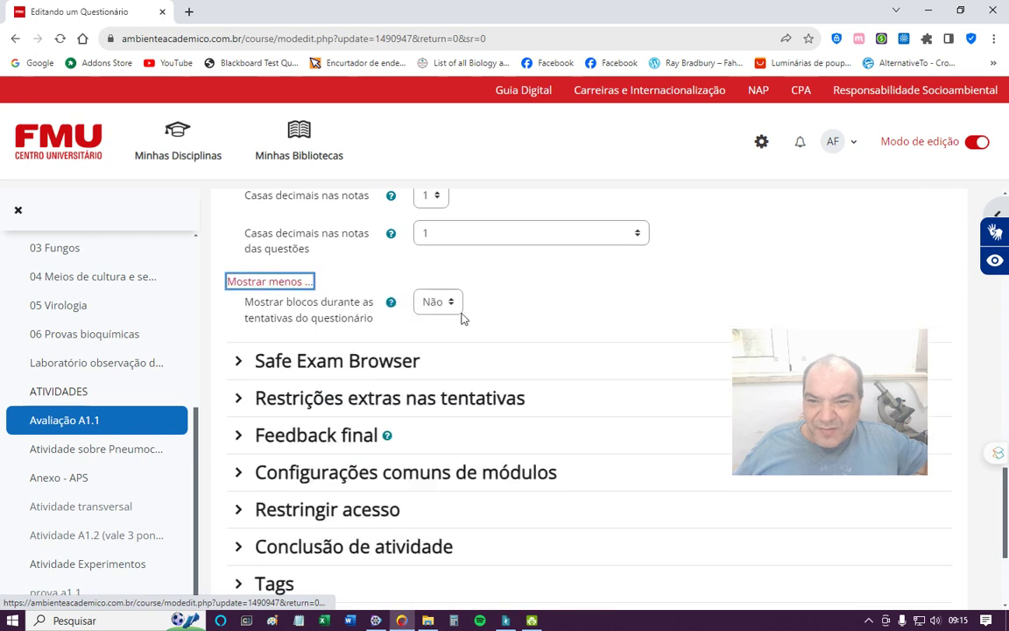
Step: Examine the Nota settings, the navigation method under Layout, and the question shuffling and behaviour options
{"action": "scroll", "coordinate": [649, 384], "scroll_direction": "up", "scroll_amount": 6}
{"action": "scroll", "coordinate": [427, 363], "scroll_direction": "up", "scroll_amount": 1}
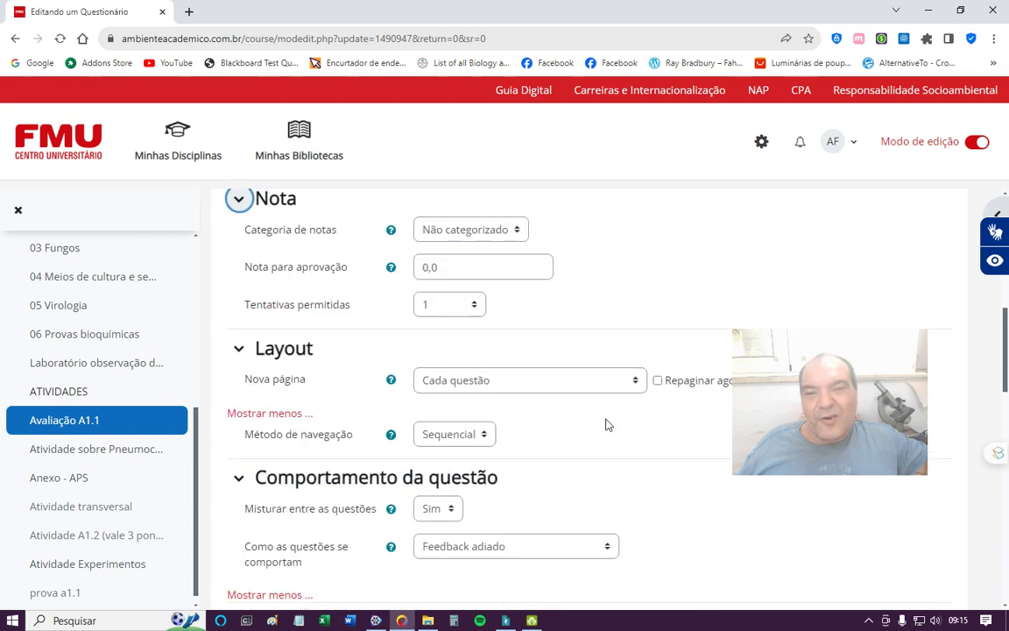
{"action": "scroll", "coordinate": [605, 425], "scroll_direction": "down", "scroll_amount": 1}
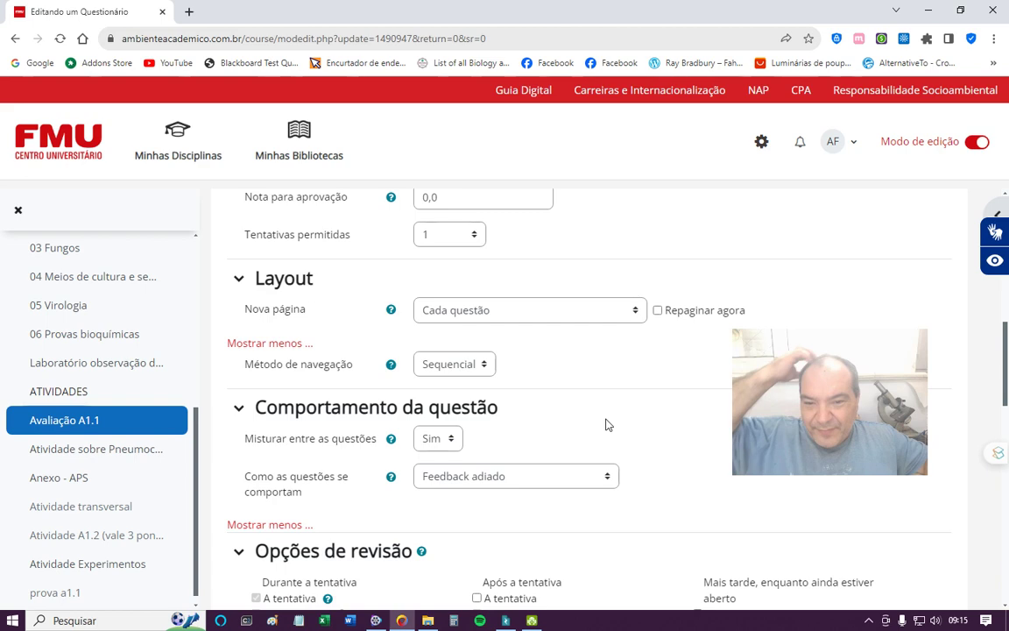
{"action": "scroll", "coordinate": [605, 425], "scroll_direction": "down", "scroll_amount": 3}
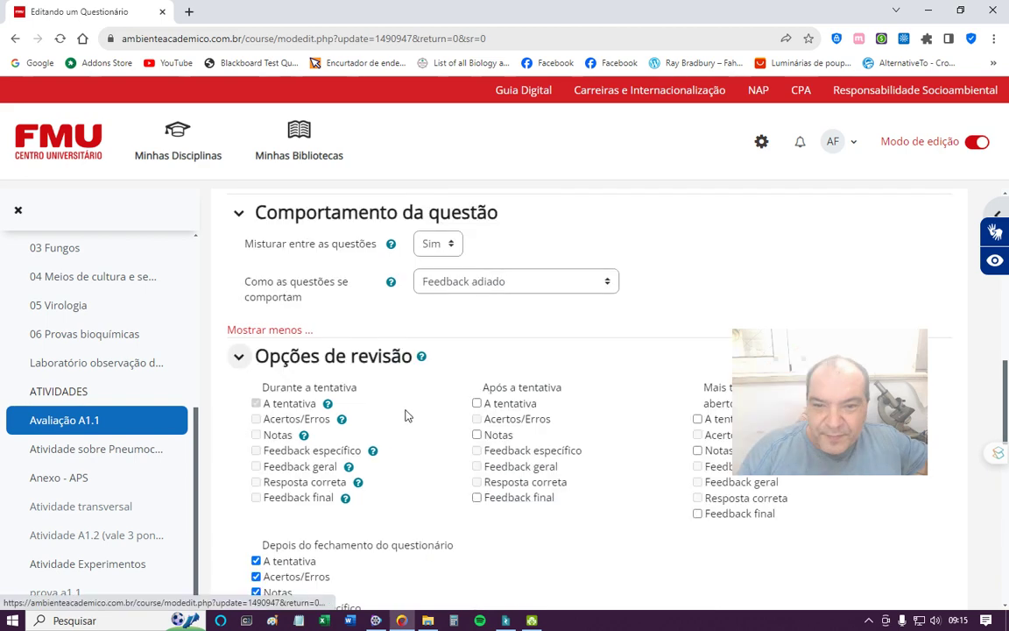
Step: Expand Feedback final and read the comments set for each grade limit from 100% down to 0%
{"action": "scroll", "coordinate": [405, 415], "scroll_direction": "down", "scroll_amount": 10}
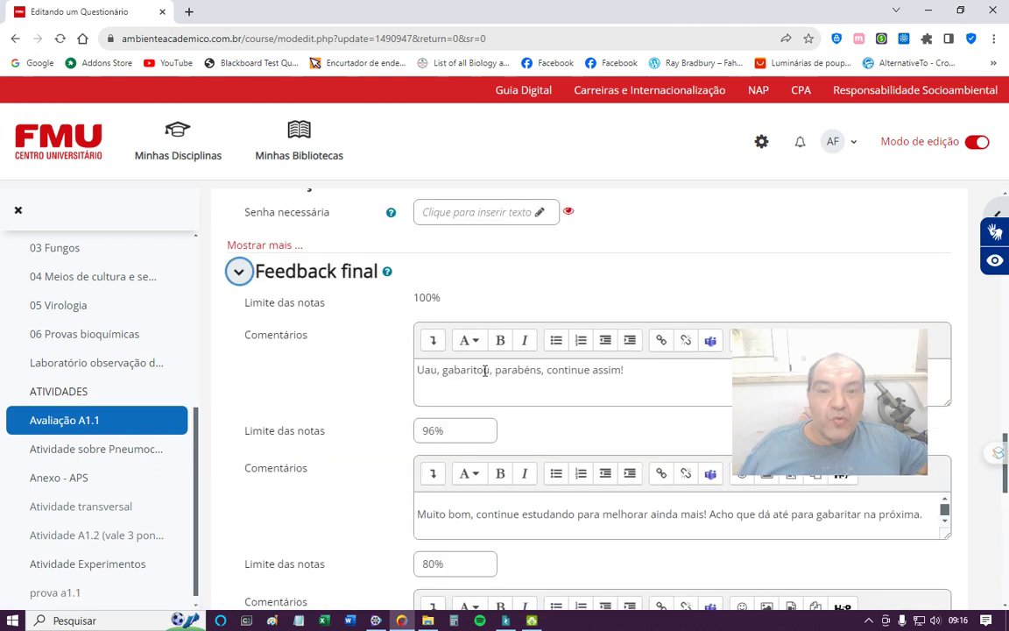
{"action": "scroll", "coordinate": [631, 377], "scroll_direction": "down", "scroll_amount": 2}
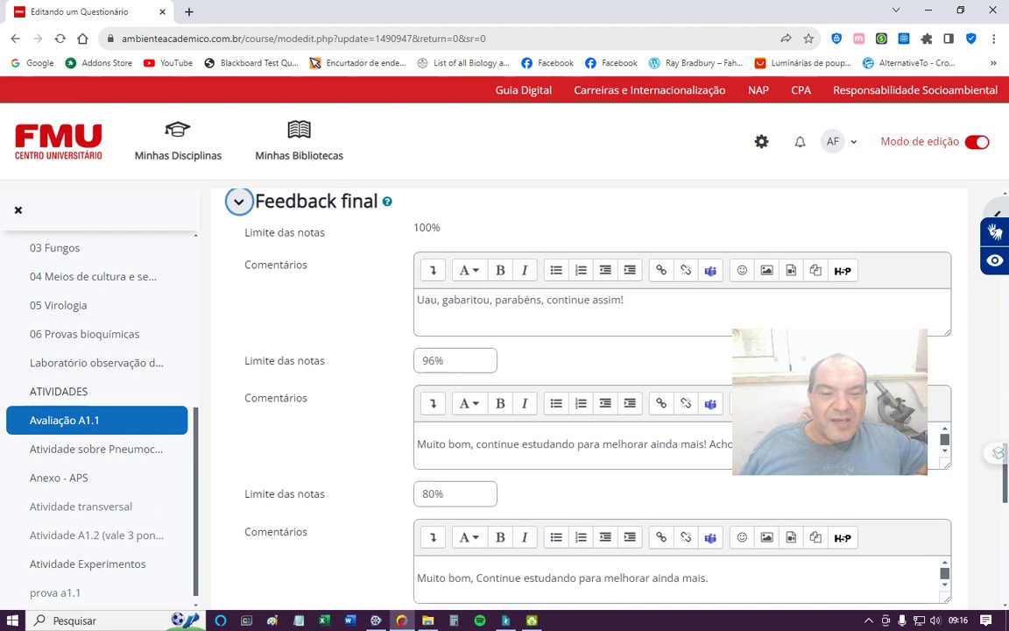
{"action": "left_click", "coordinate": [479, 578]}
{"action": "scroll", "coordinate": [396, 401], "scroll_direction": "down", "scroll_amount": 4}
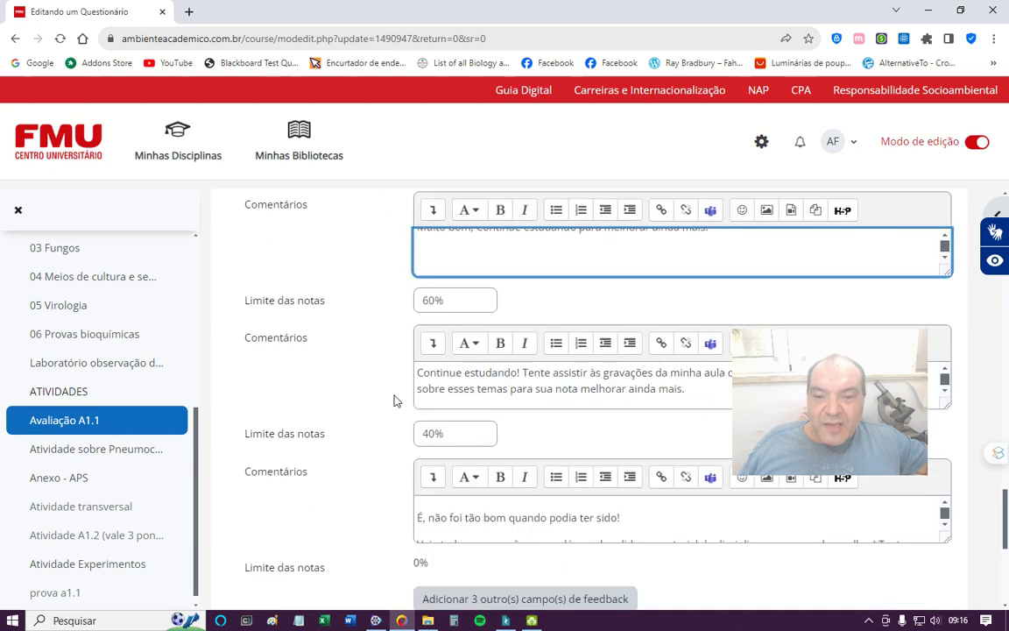
{"action": "left_click_drag", "start_coordinate": [479, 349], "coordinate": [710, 353]}
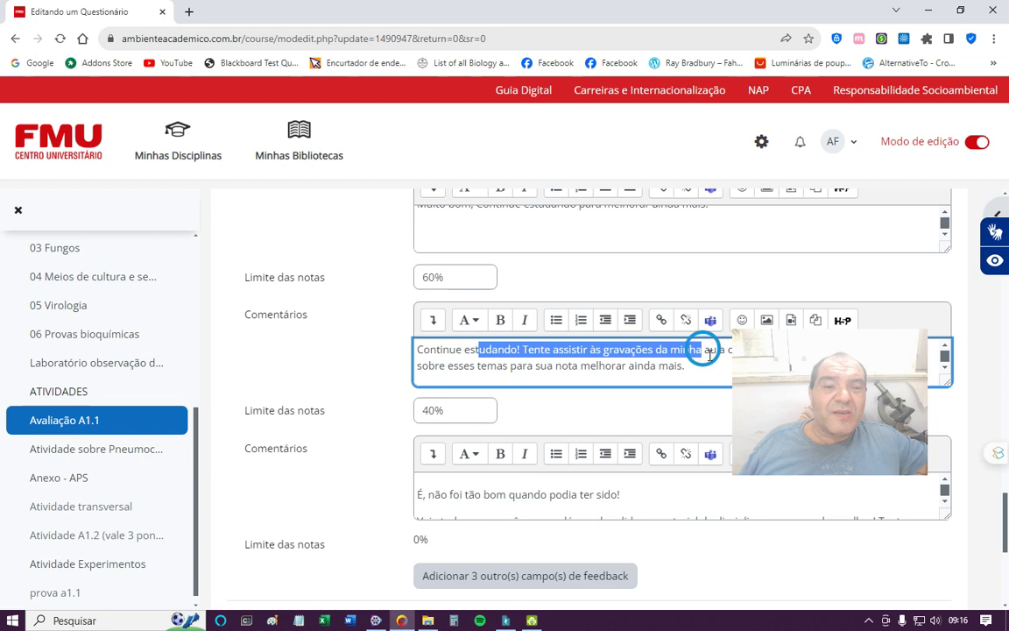
{"action": "left_click_drag", "start_coordinate": [686, 366], "coordinate": [533, 366]}
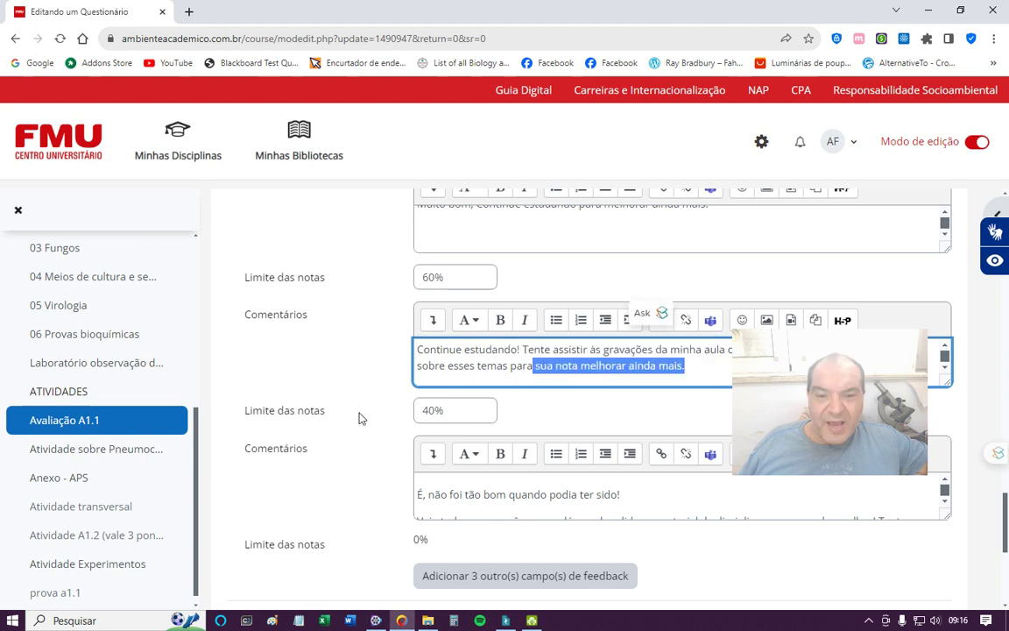
{"action": "scroll", "coordinate": [360, 417], "scroll_direction": "down", "scroll_amount": 1}
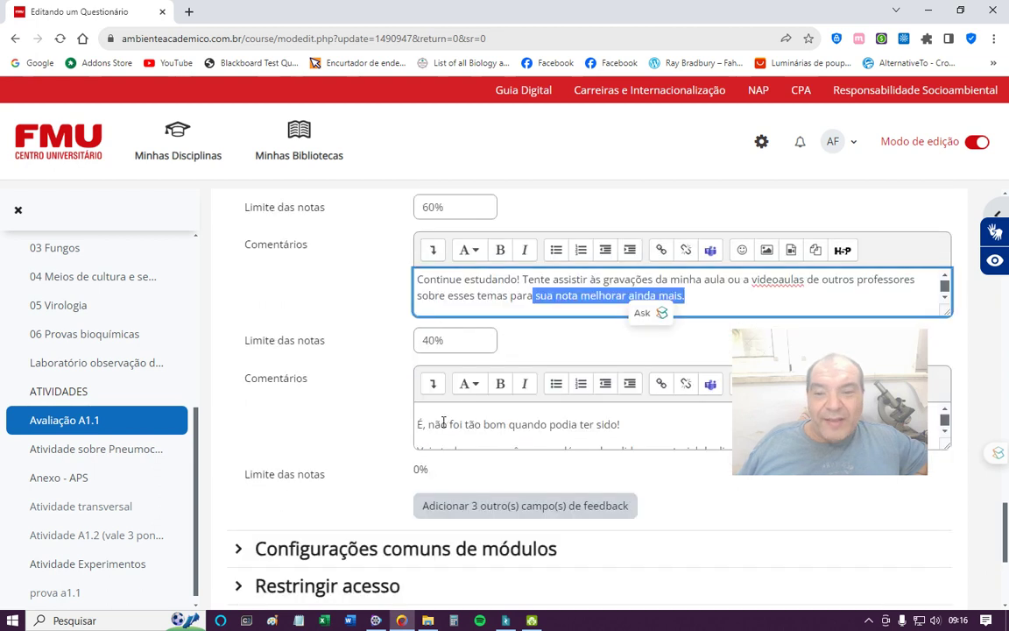
Step: Read the rest of the feedback comment for grades below 40% and leave the Avaliação A1.1 settings without saving
{"action": "left_click_drag", "start_coordinate": [440, 424], "coordinate": [633, 419]}
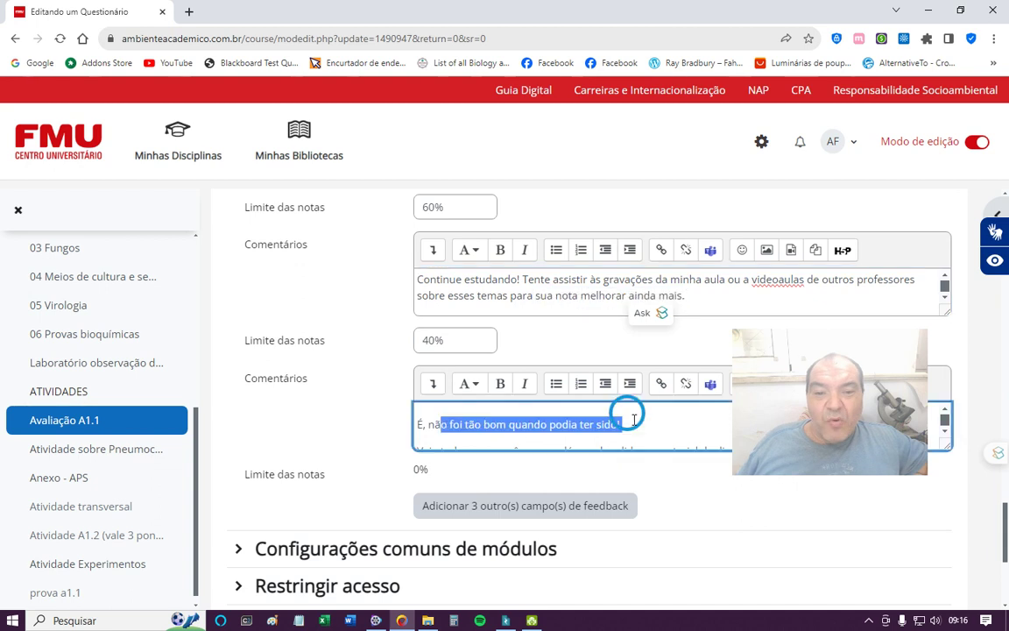
{"action": "left_click", "coordinate": [945, 433]}
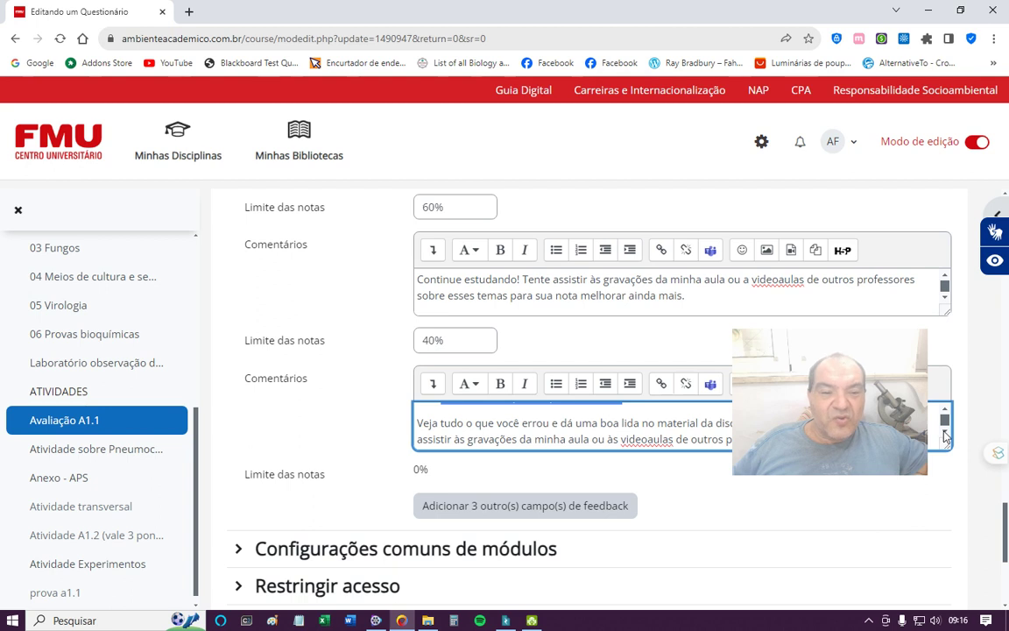
{"action": "left_click", "coordinate": [945, 434]}
{"action": "left_click", "coordinate": [945, 434]}
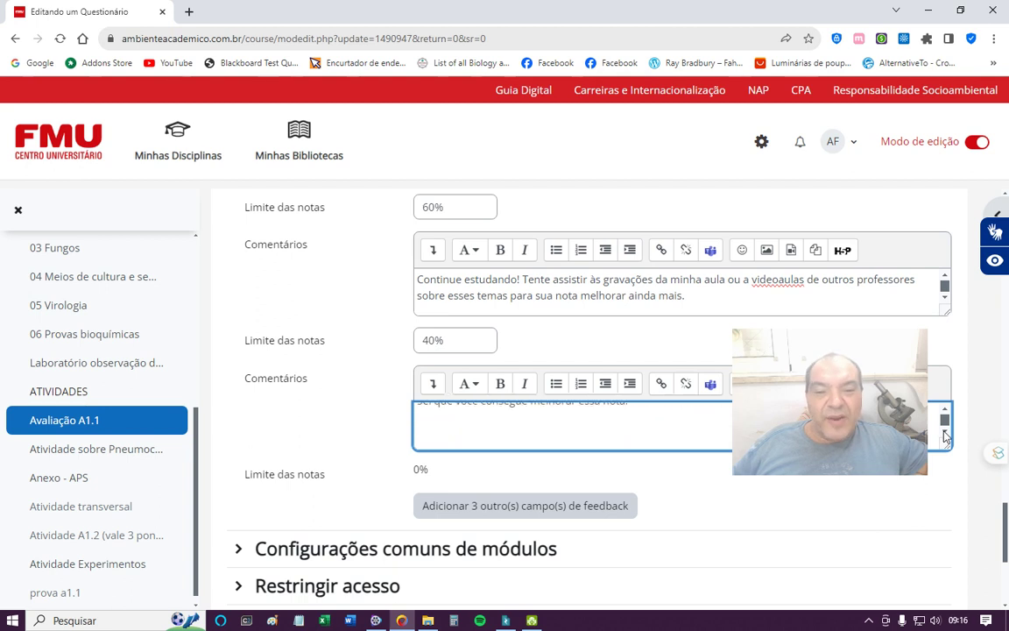
{"action": "left_click", "coordinate": [829, 506]}
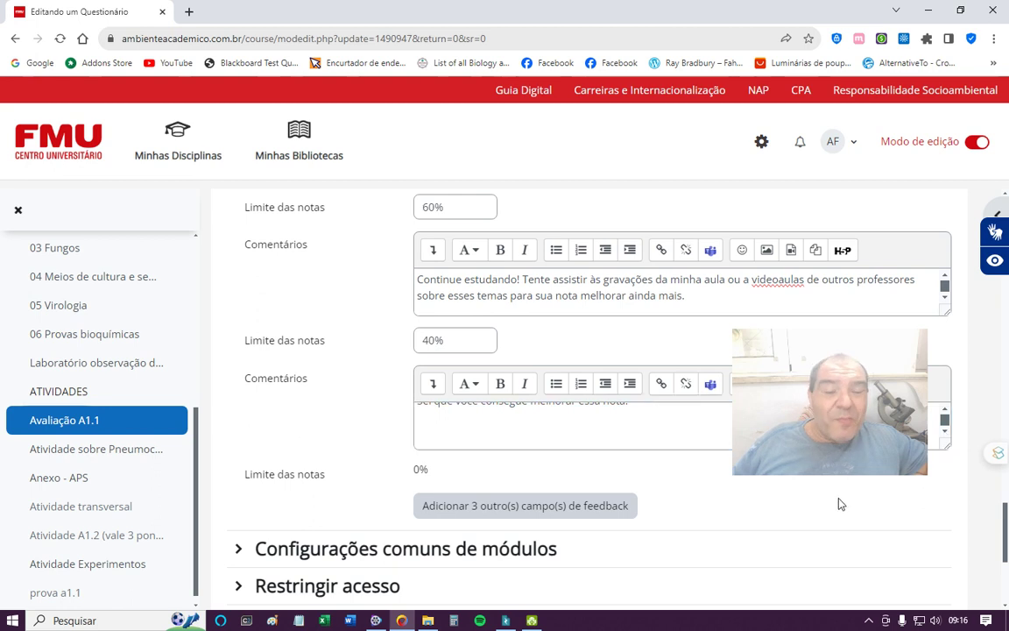
{"action": "scroll", "coordinate": [839, 504], "scroll_direction": "down", "scroll_amount": 3}
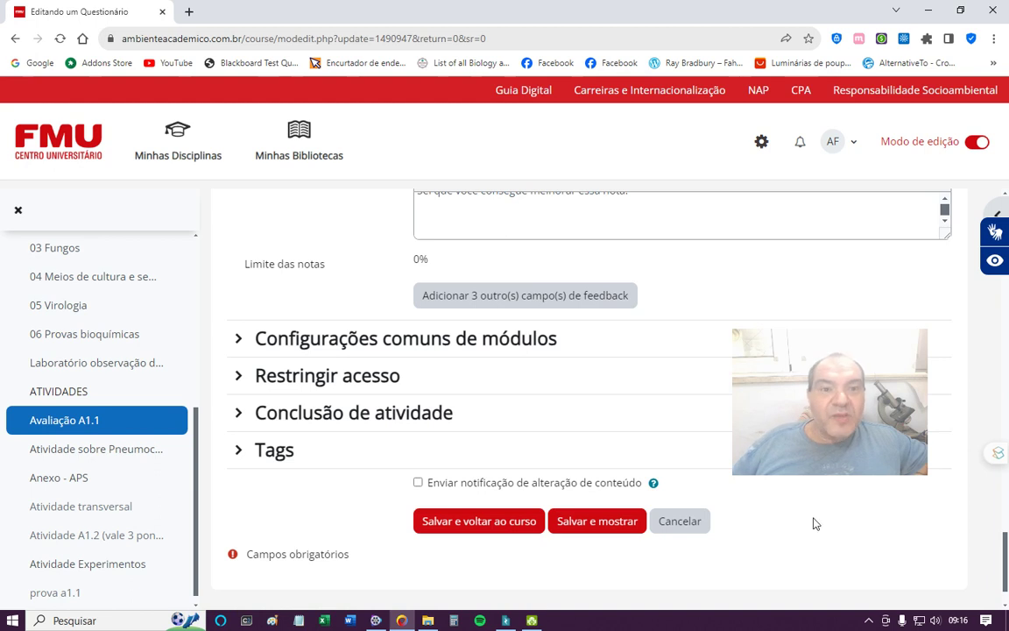
{"action": "left_click", "coordinate": [679, 522]}
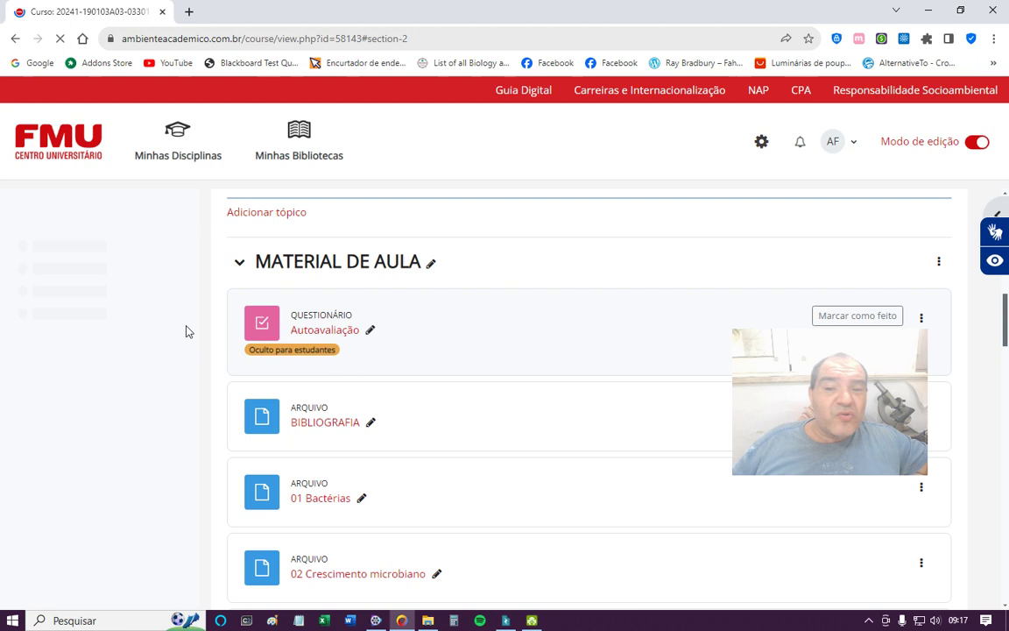
Step: Make the quiz prova a1.1 visible to students on the course page and hide it again
{"action": "scroll", "coordinate": [697, 442], "scroll_direction": "down", "scroll_amount": 5}
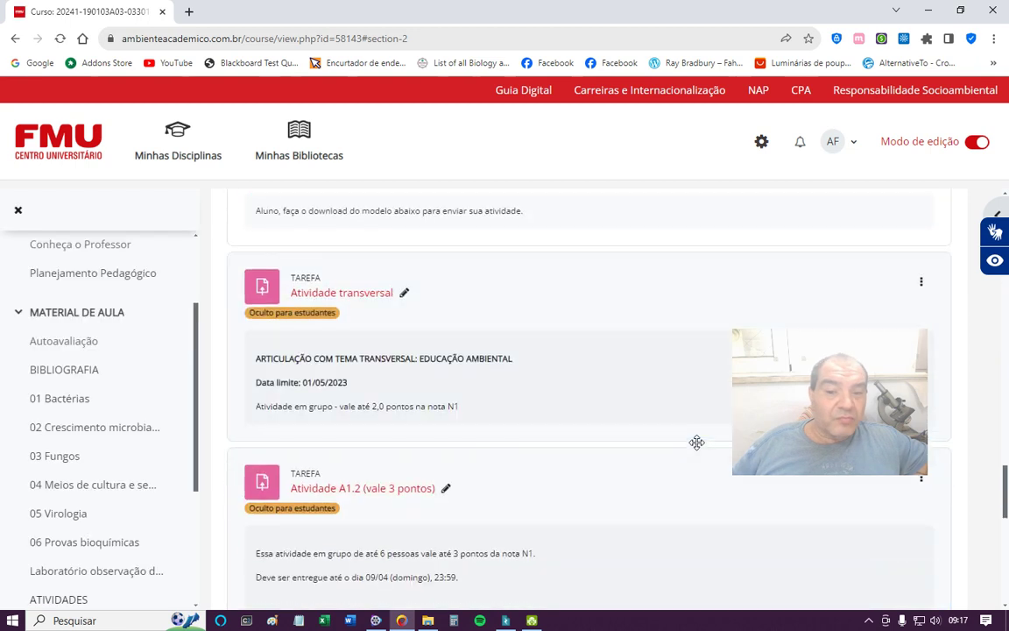
{"action": "scroll", "coordinate": [696, 442], "scroll_direction": "down", "scroll_amount": 1}
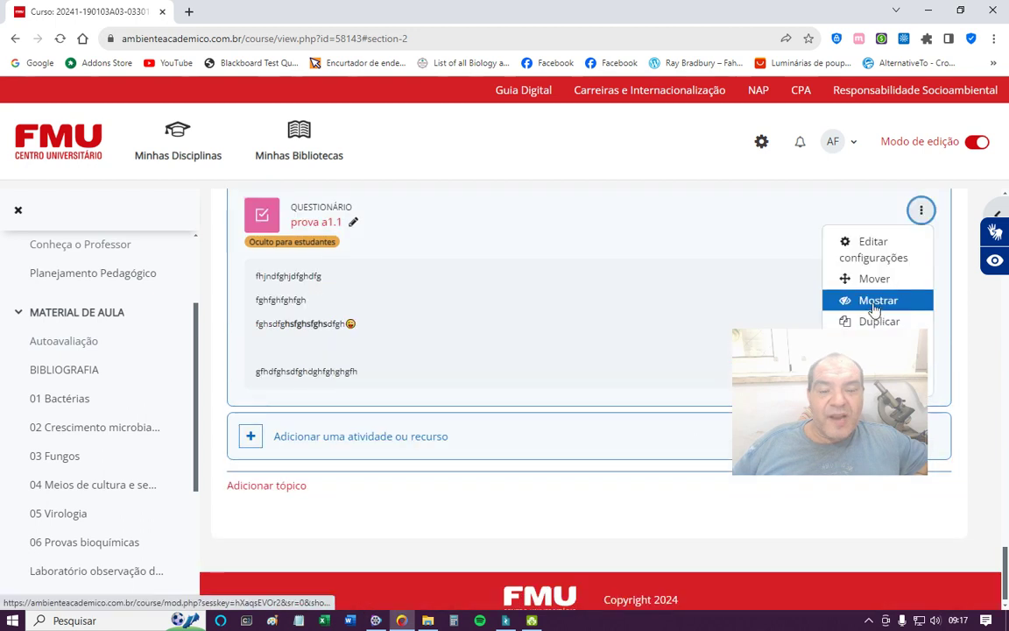
{"action": "left_click", "coordinate": [876, 303]}
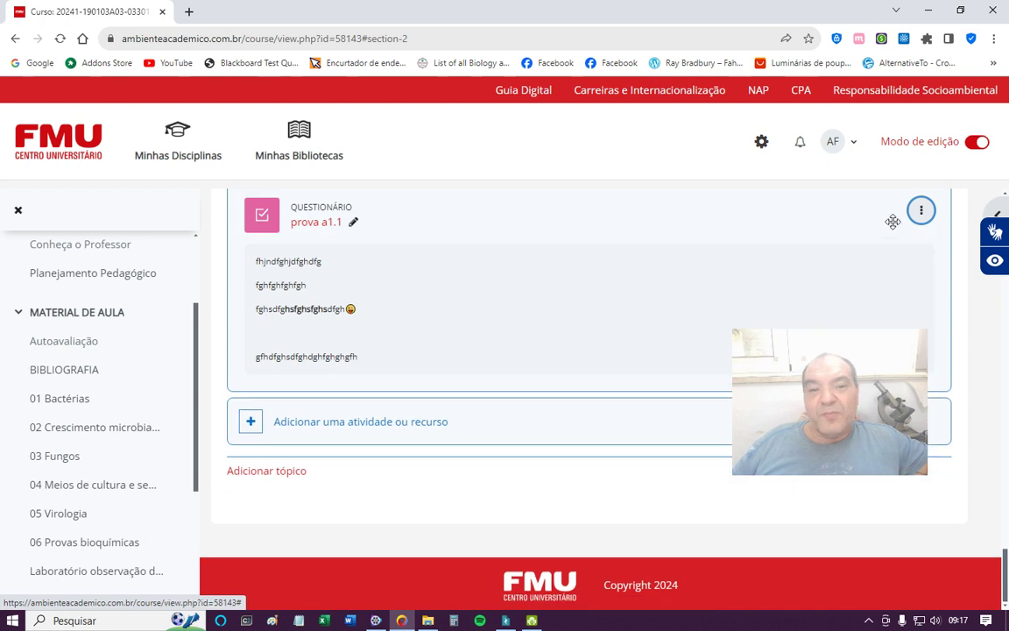
{"action": "left_click", "coordinate": [921, 210]}
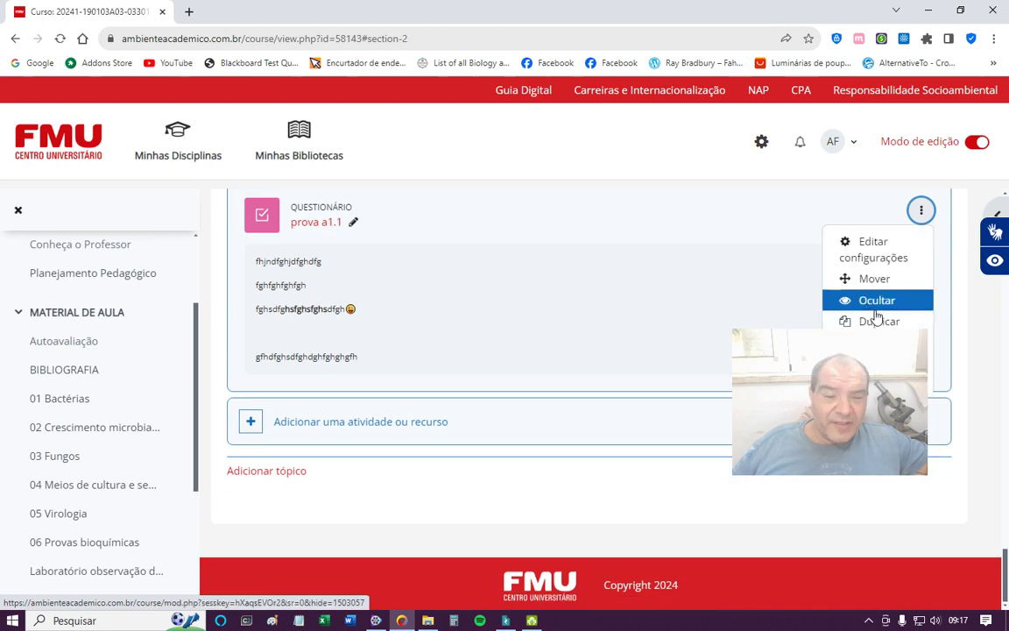
{"action": "left_click", "coordinate": [875, 303]}
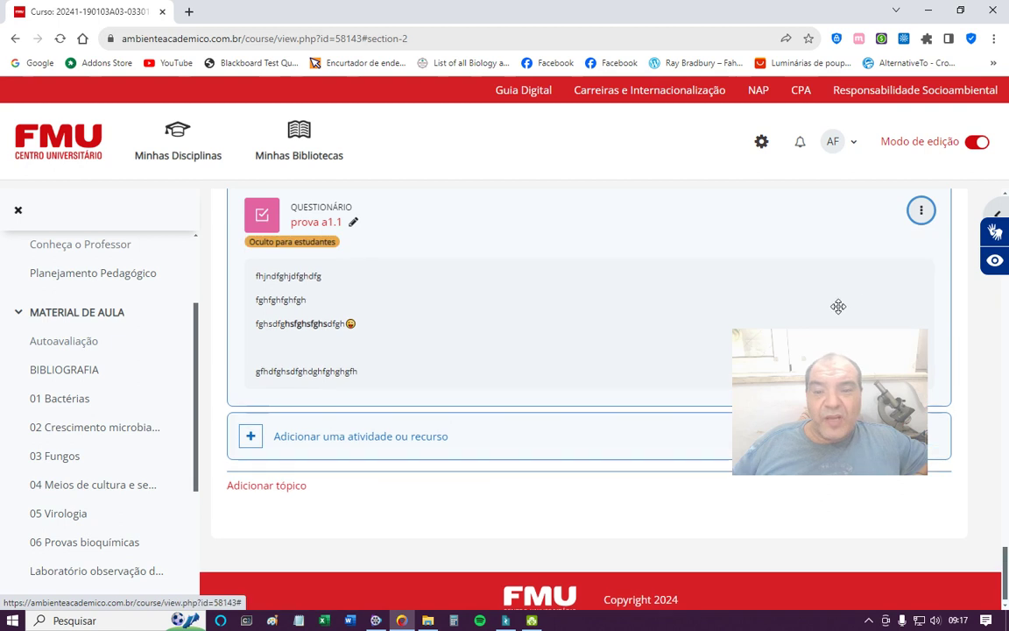
Step: Open the settings of prova a1.1 and go to its user overrides (Sobreposições)
{"action": "left_click", "coordinate": [921, 212]}
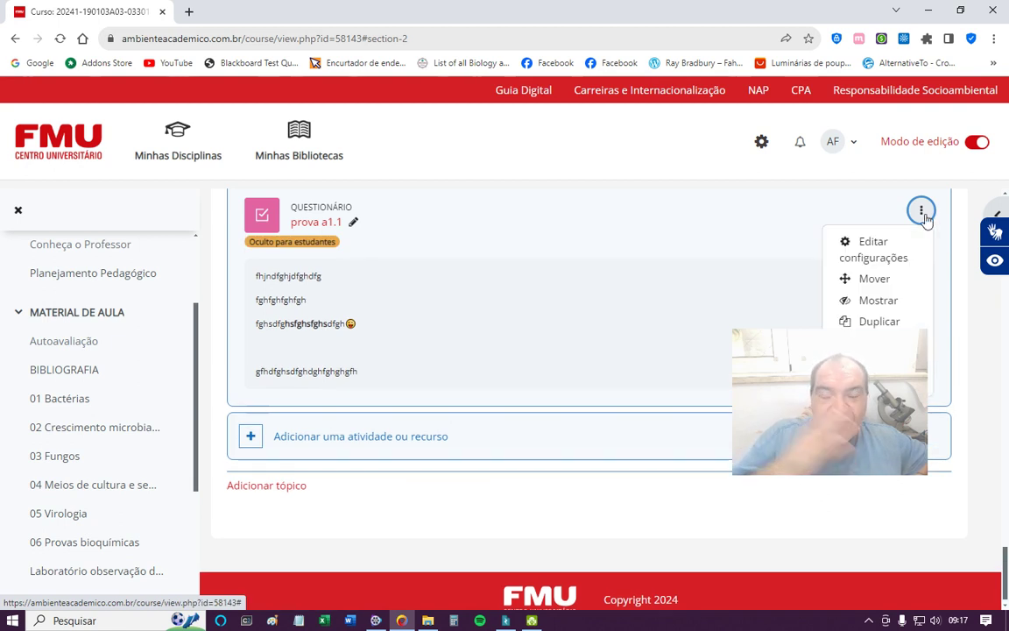
{"action": "left_click", "coordinate": [873, 267]}
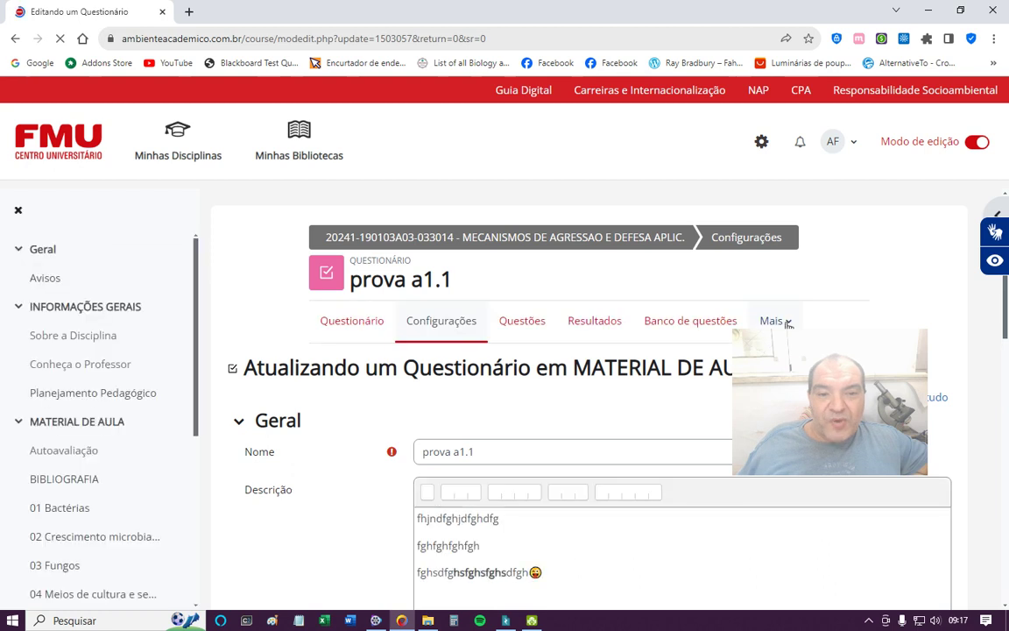
{"action": "left_click", "coordinate": [787, 324]}
{"action": "left_click", "coordinate": [792, 357]}
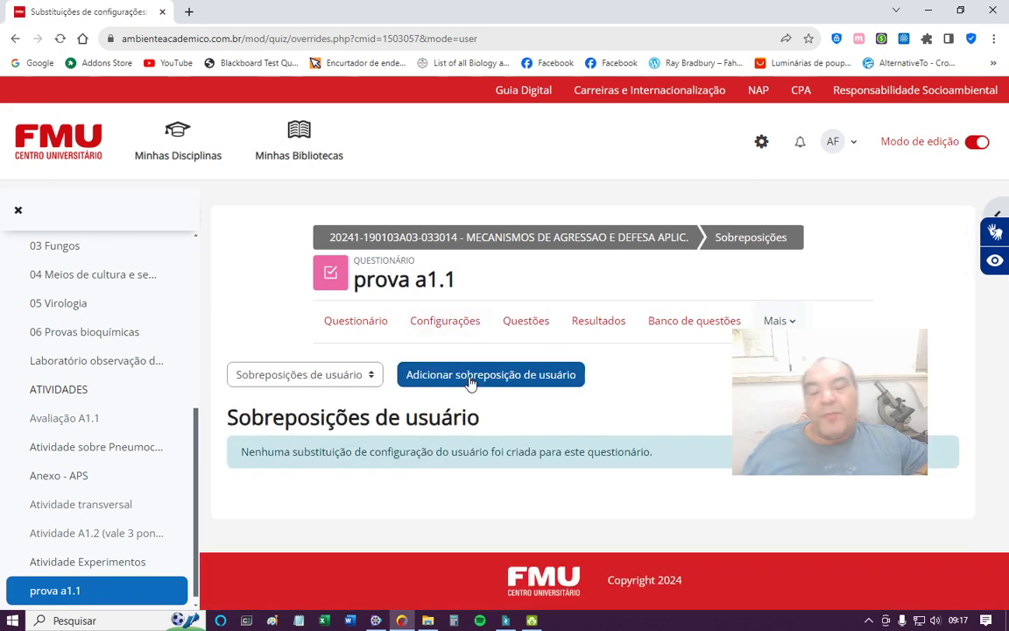
Step: Start a new user override for prova a1.1 and set both its opening and closing dates to 21 April 2024
{"action": "left_click", "coordinate": [471, 377]}
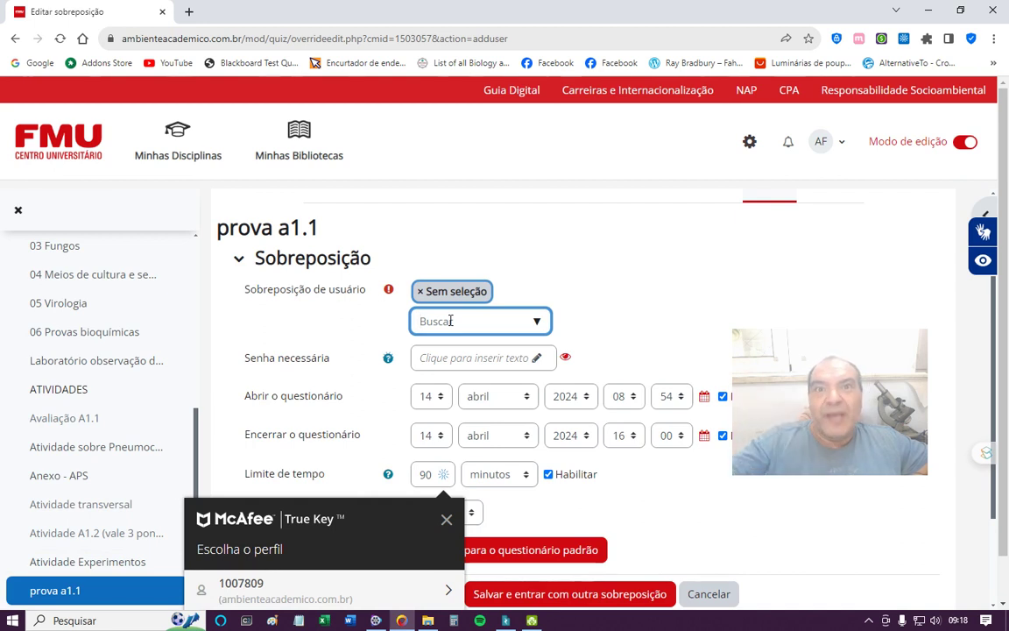
{"action": "left_click", "coordinate": [663, 306]}
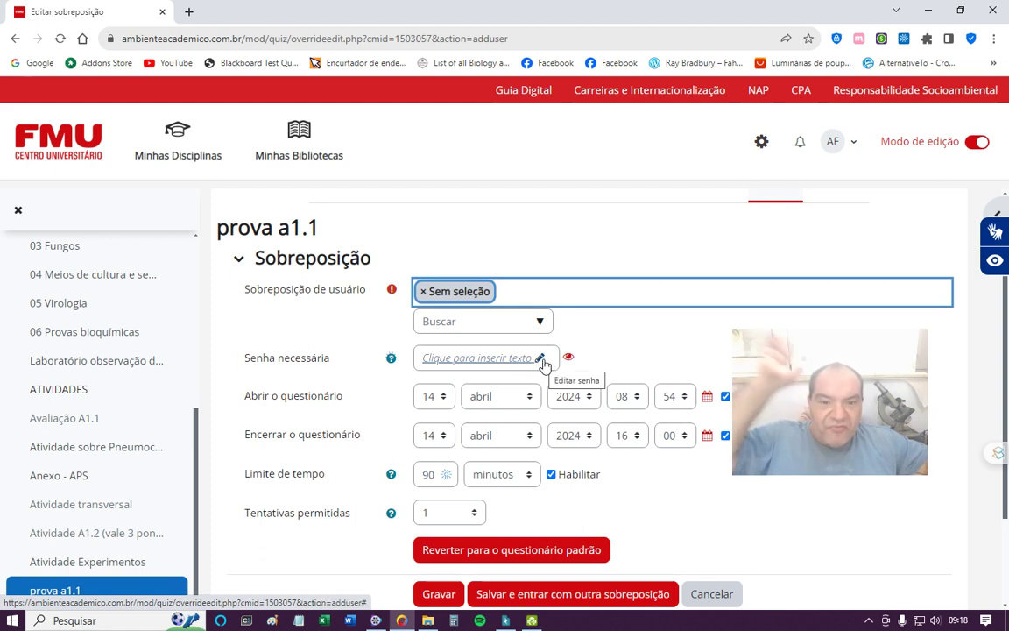
{"action": "left_click", "coordinate": [450, 400]}
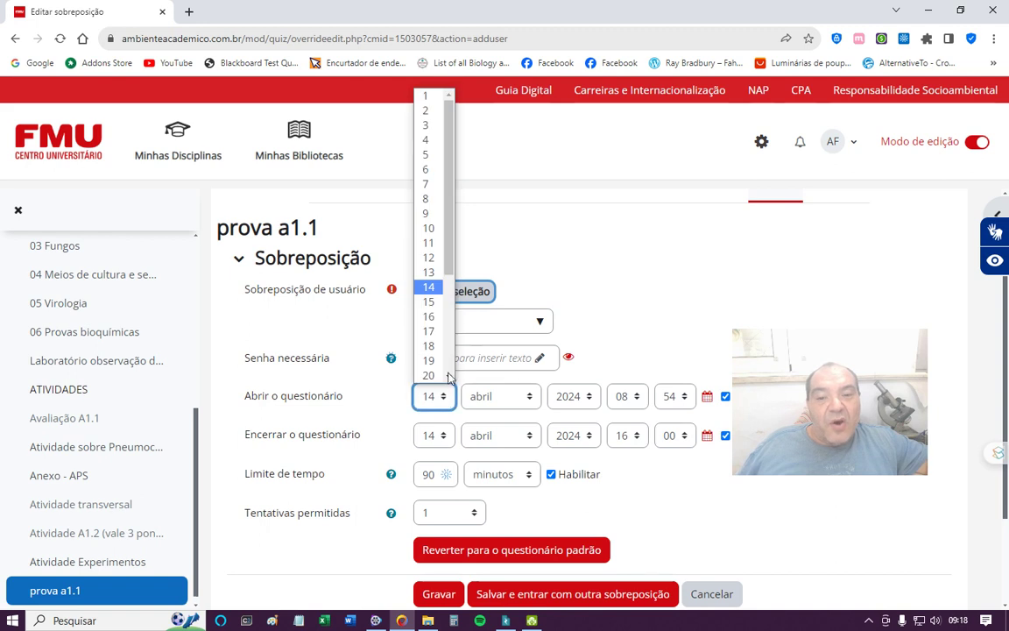
{"action": "scroll", "coordinate": [432, 368], "scroll_direction": "down", "scroll_amount": 2}
{"action": "left_click", "coordinate": [435, 249]}
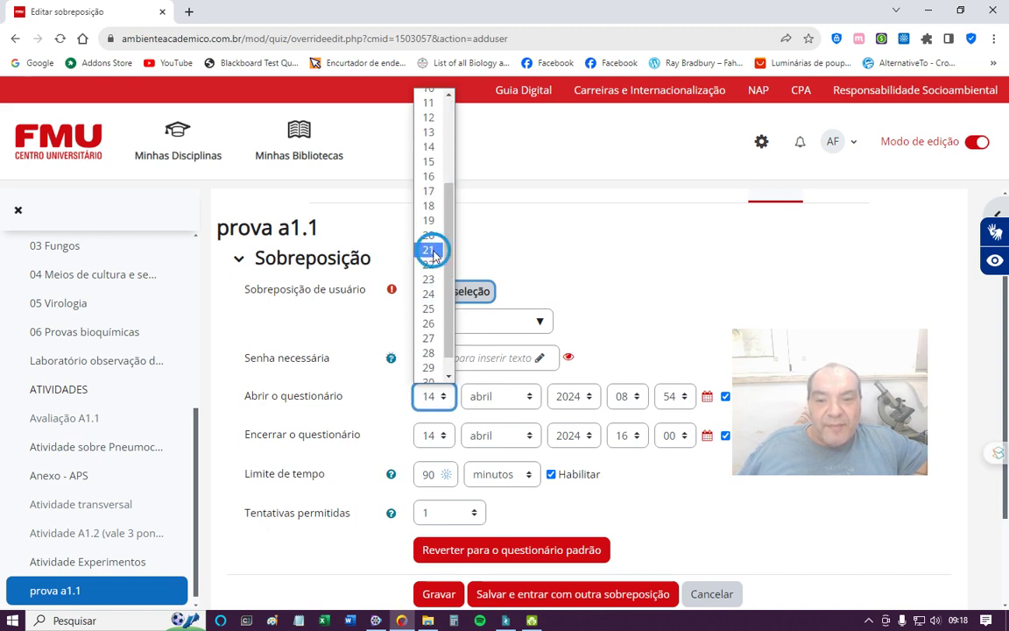
{"action": "left_click", "coordinate": [442, 437]}
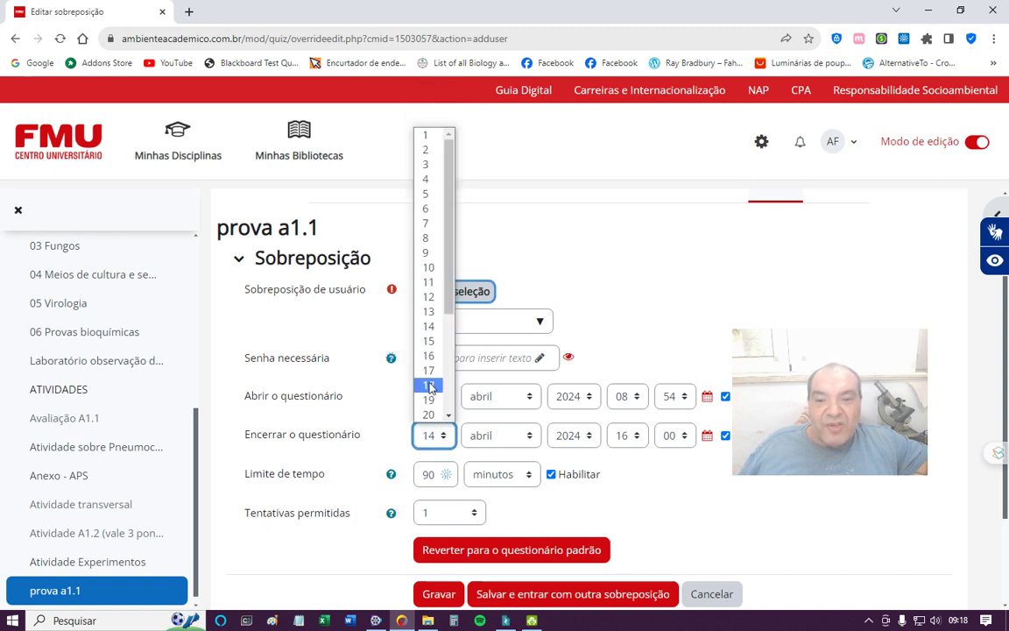
{"action": "scroll", "coordinate": [438, 359], "scroll_direction": "down", "scroll_amount": 2}
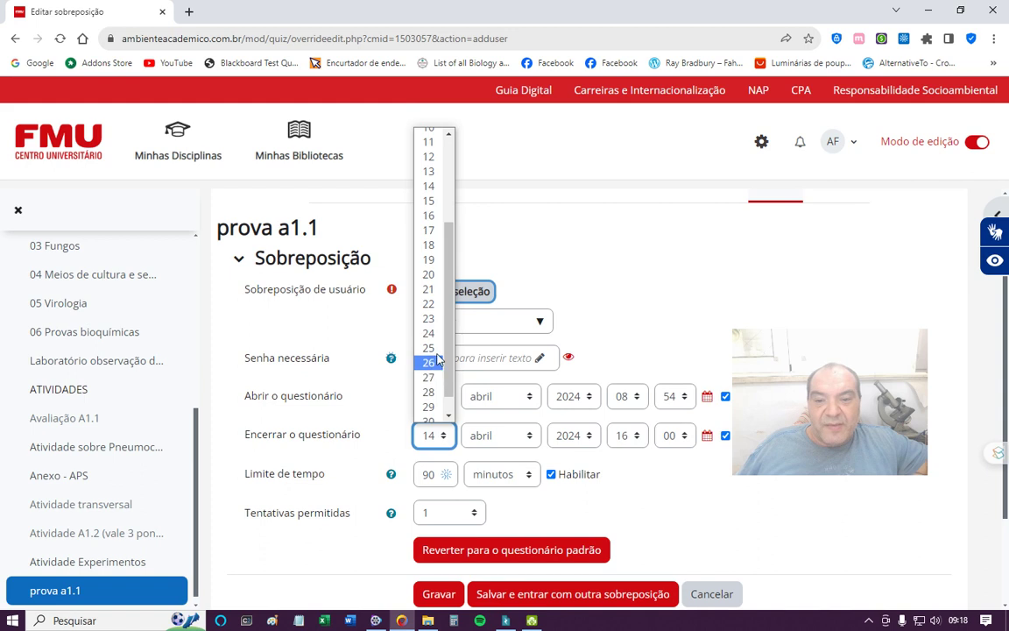
{"action": "left_click", "coordinate": [429, 289]}
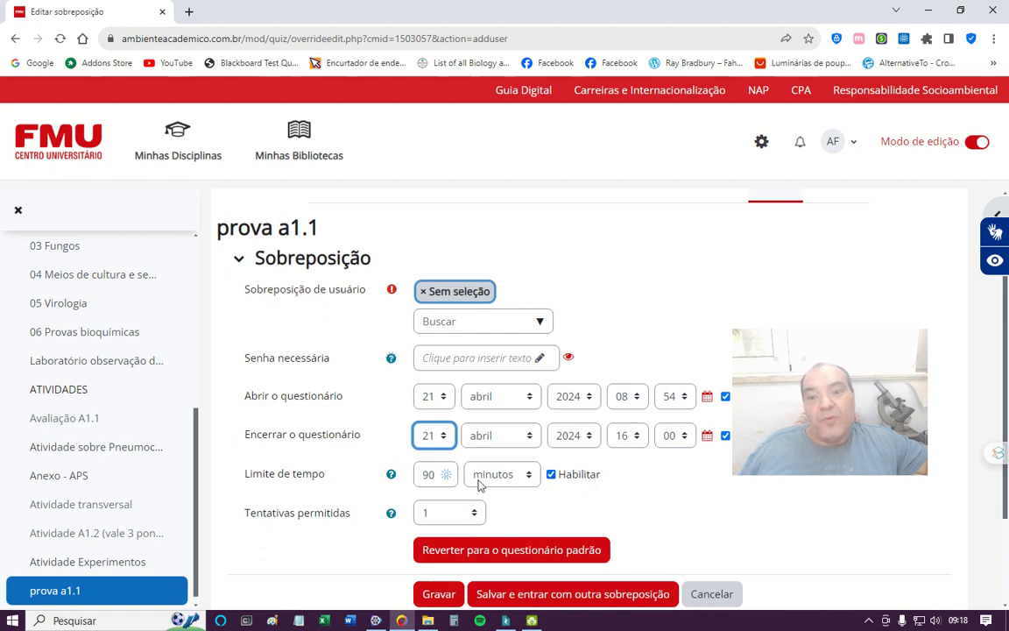
Step: Set the override's time limit to 120 minutes, disable that limit, and allow 3 attempts
{"action": "left_click", "coordinate": [435, 474]}
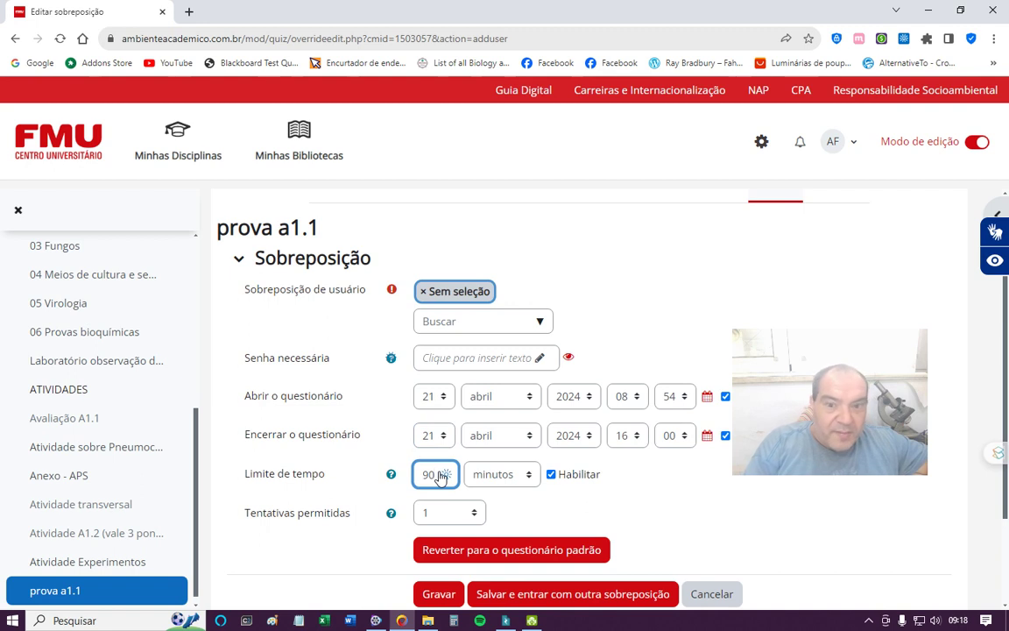
{"action": "key", "text": "BackSpace"}
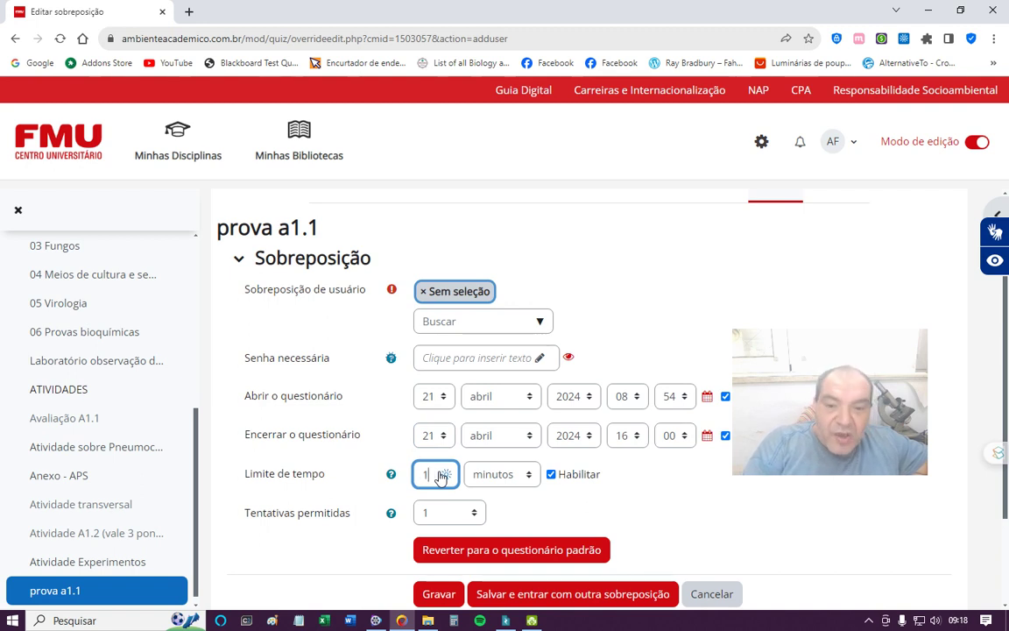
{"action": "type", "text": "120"}
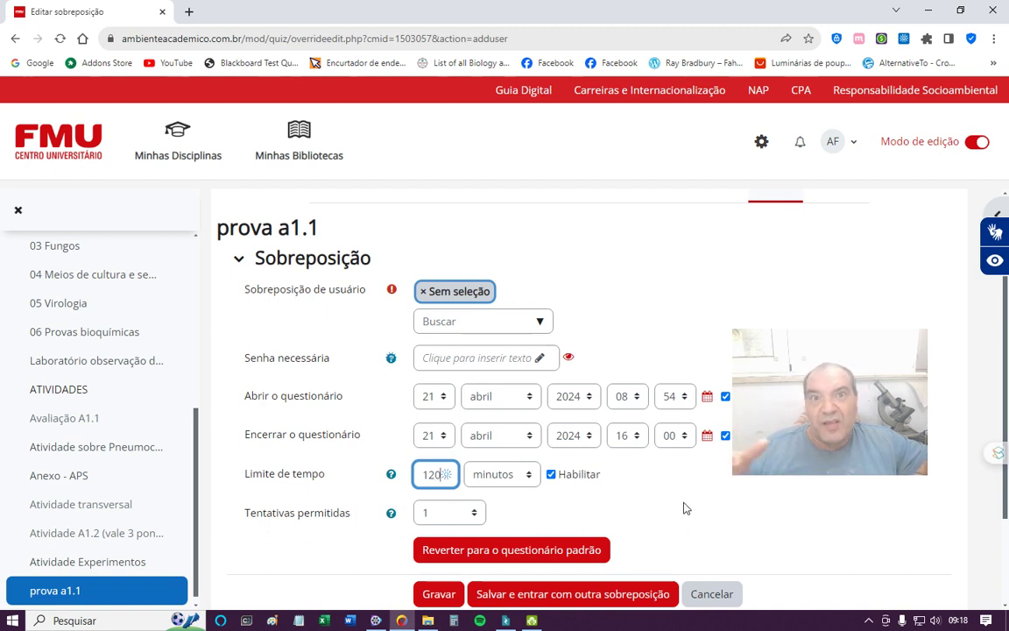
{"action": "left_click", "coordinate": [551, 475]}
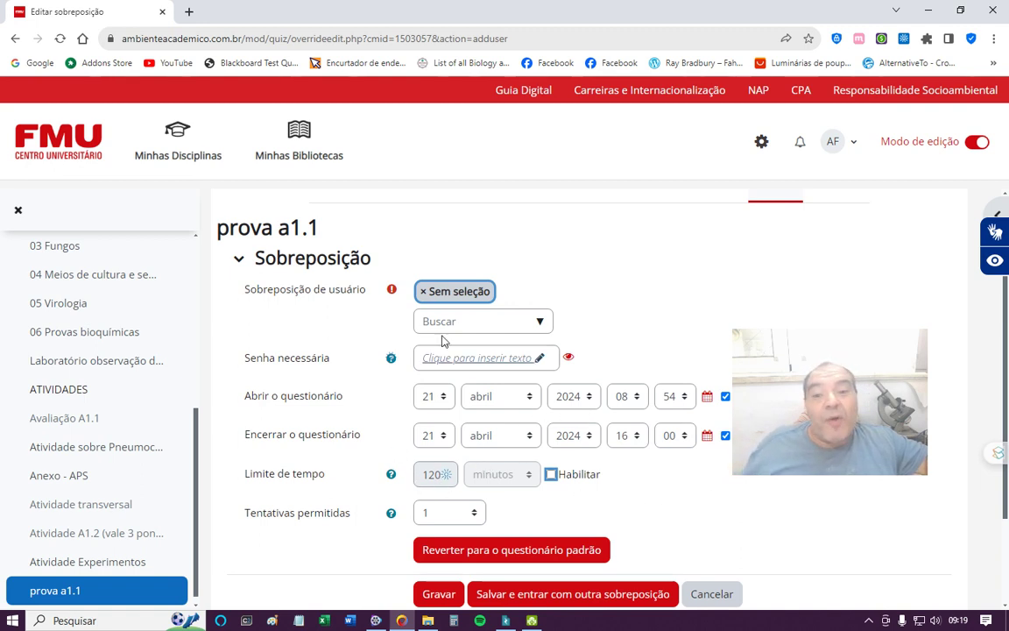
{"action": "left_click", "coordinate": [476, 515]}
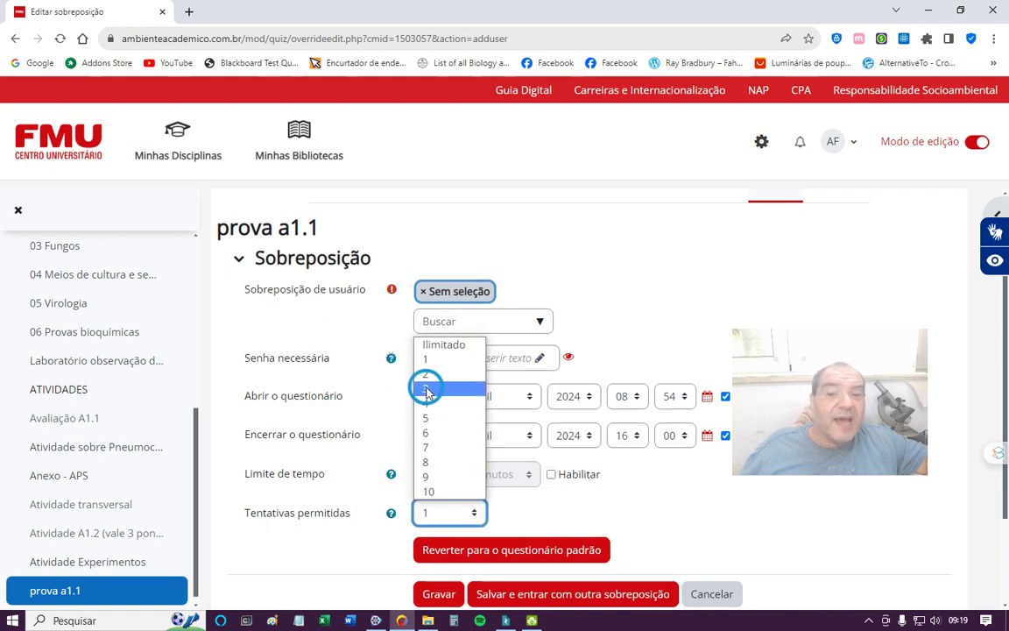
{"action": "left_click", "coordinate": [428, 389]}
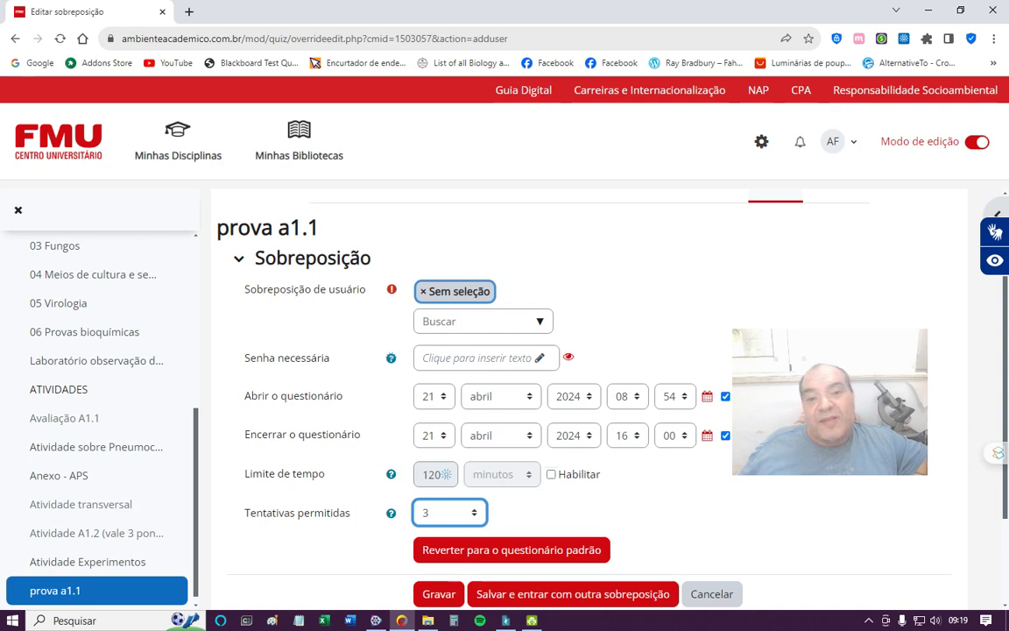
Step: Review the override's user search field and saving options, and cancel the override without saving
{"action": "scroll", "coordinate": [587, 394], "scroll_direction": "down", "scroll_amount": 2}
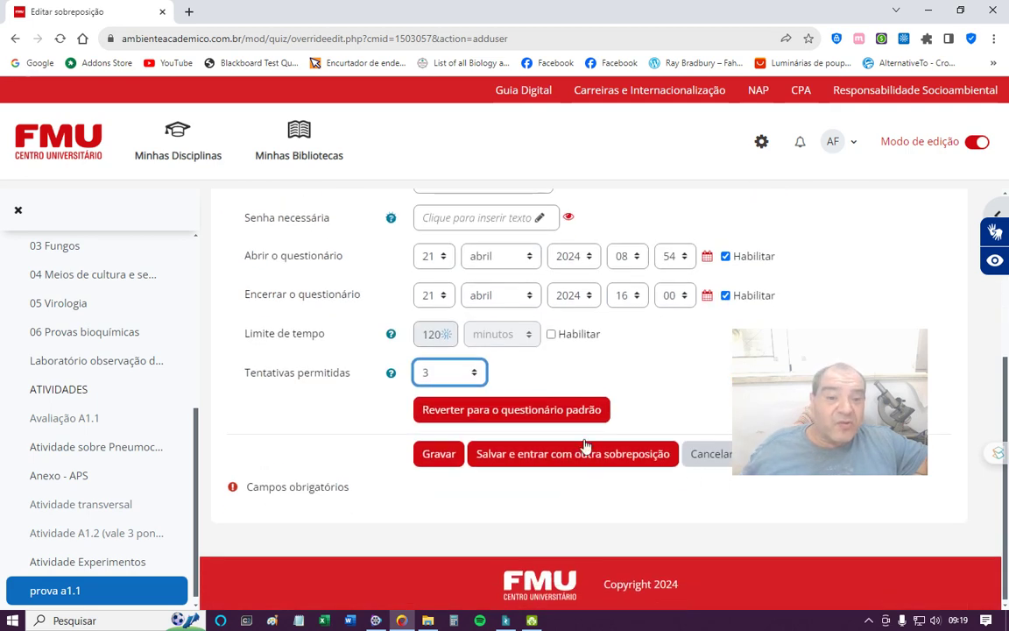
{"action": "scroll", "coordinate": [403, 306], "scroll_direction": "up", "scroll_amount": 2}
{"action": "left_click", "coordinate": [438, 321]}
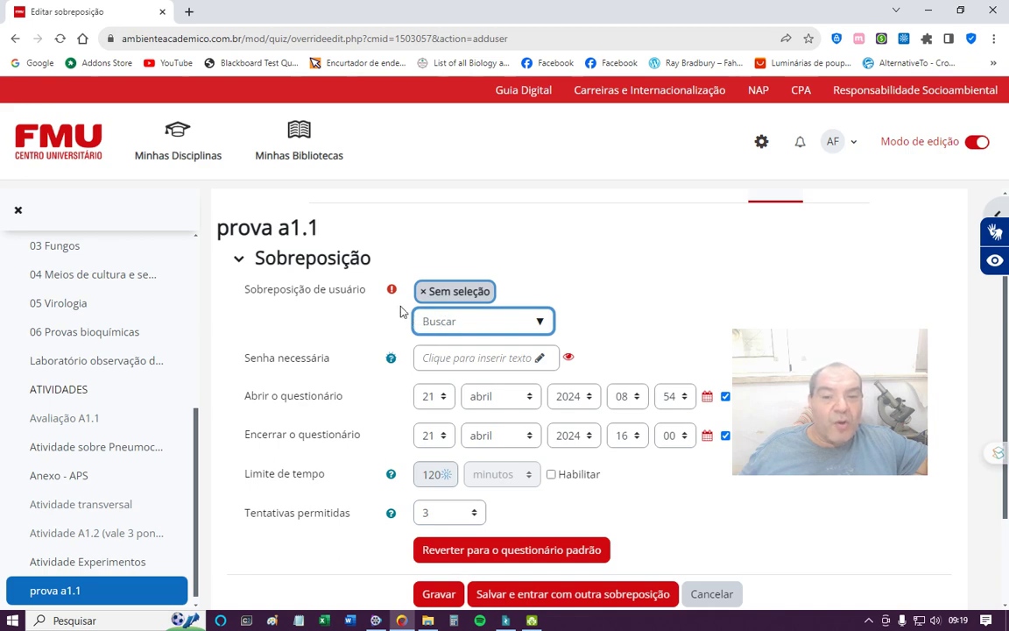
{"action": "scroll", "coordinate": [407, 315], "scroll_direction": "down", "scroll_amount": 2}
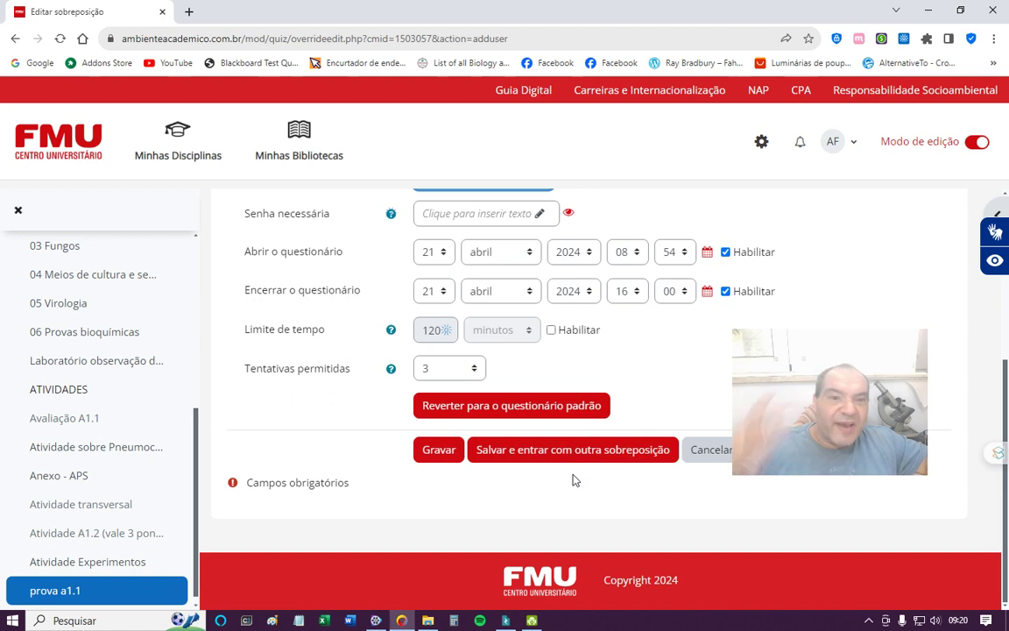
{"action": "left_click", "coordinate": [712, 462]}
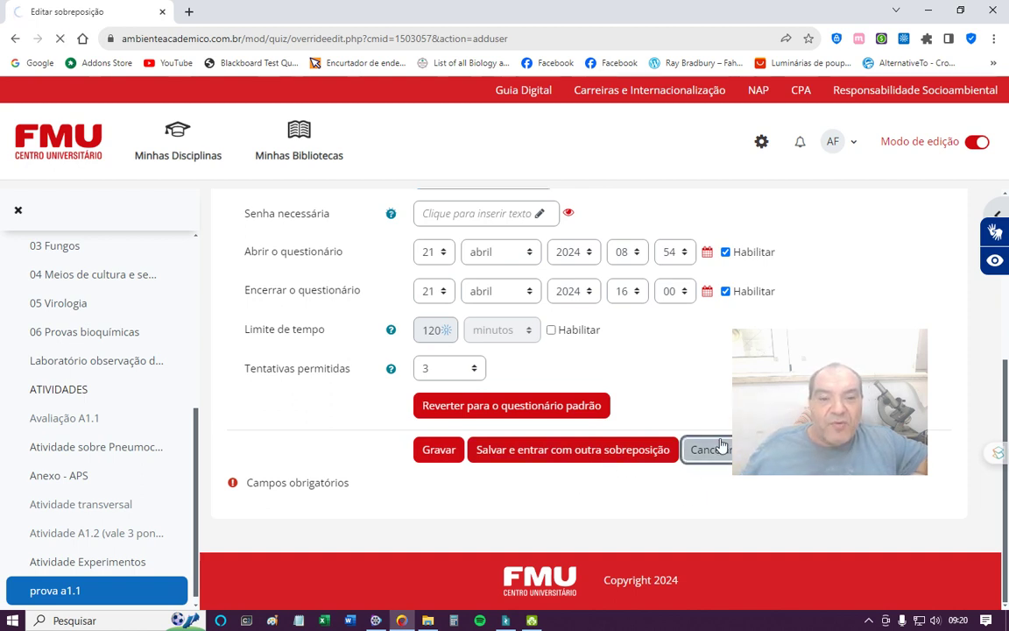